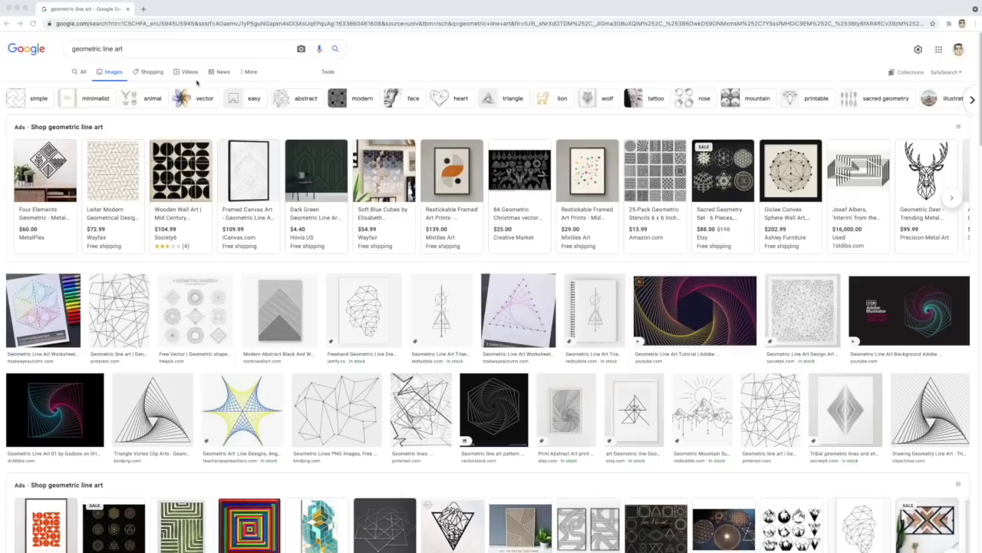
- Examine the image results for "geometric line art" to find reference styles for line illustrations
scroll(311, 246, "down", 3)
scroll(310, 247, "up", 3)
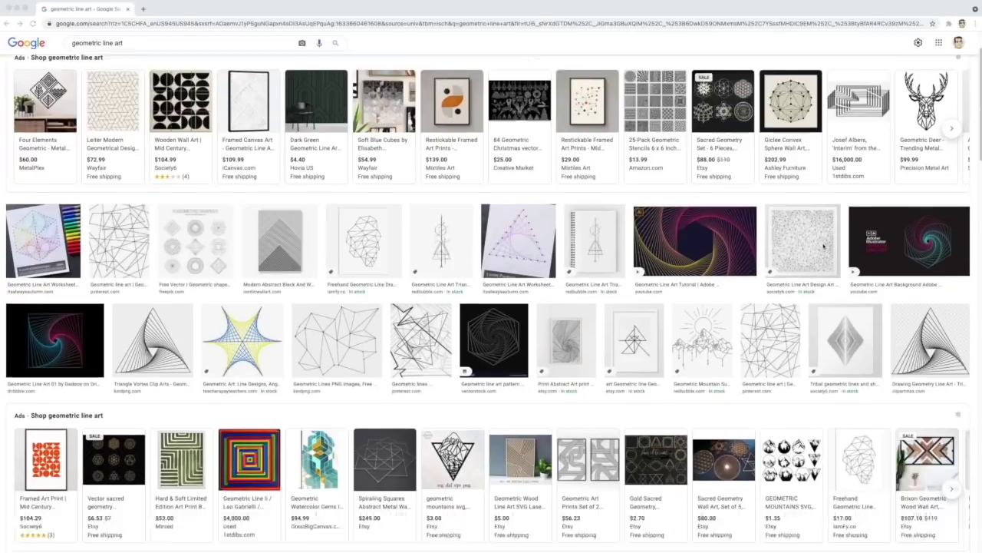
scroll(717, 255, "down", 2)
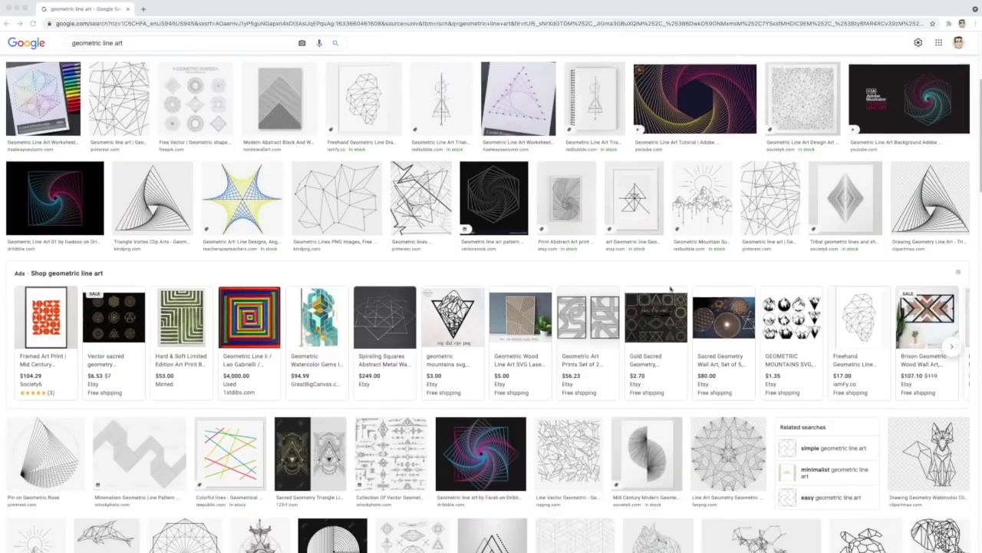
scroll(476, 270, "down", 1)
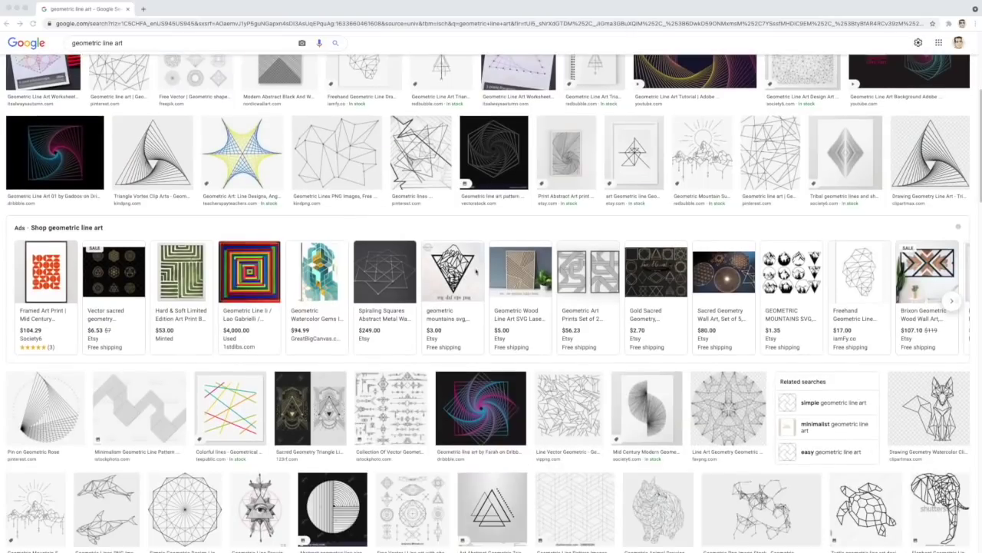
scroll(466, 271, "down", 3)
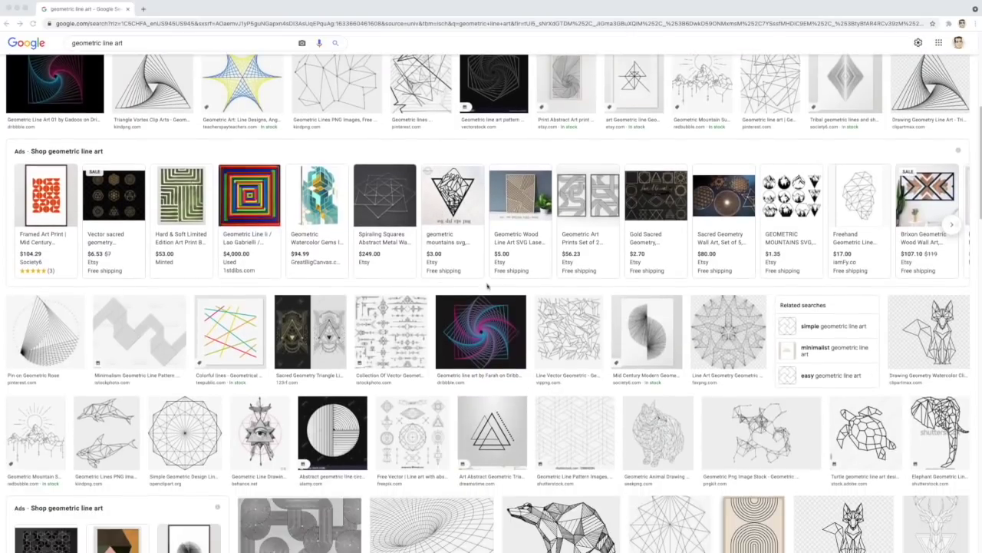
scroll(582, 303, "down", 1)
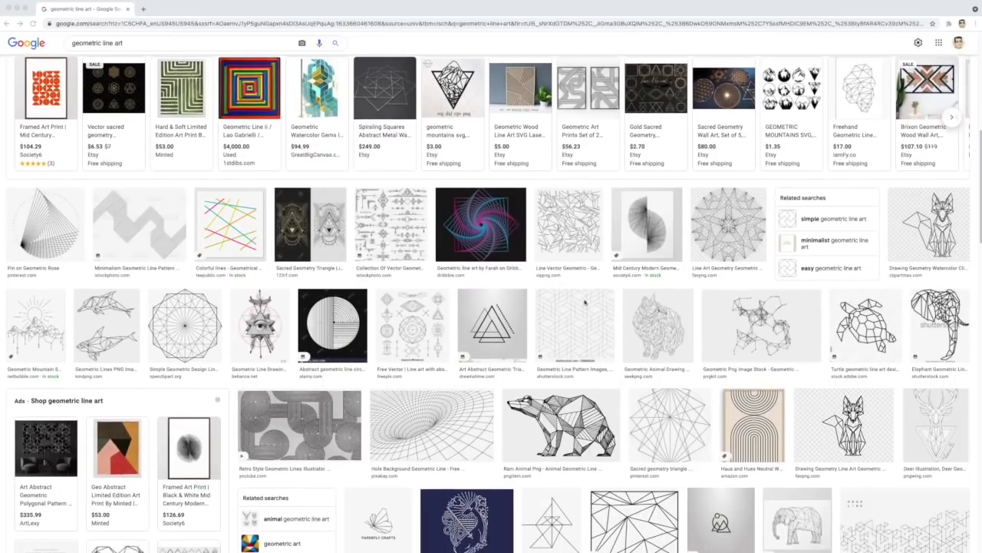
scroll(674, 304, "down", 1)
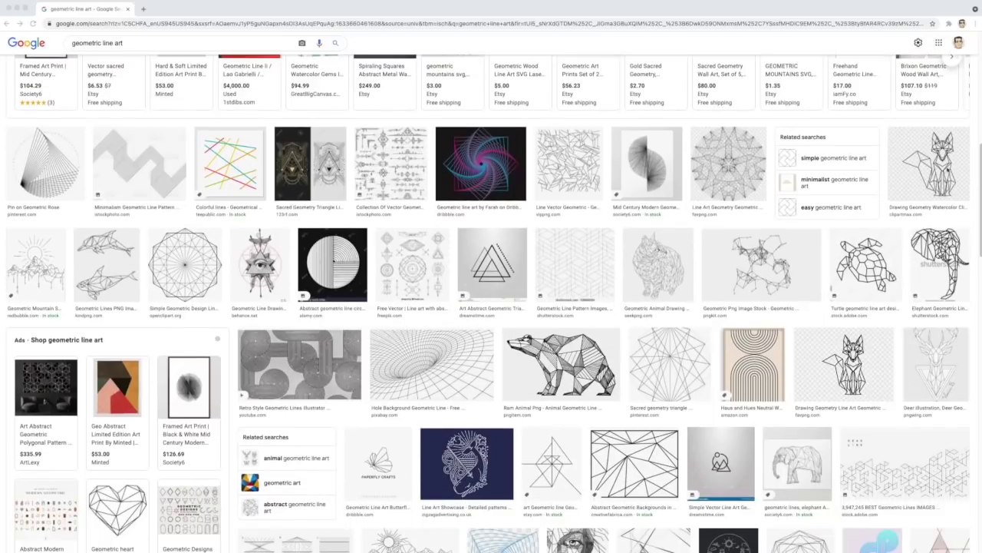
scroll(488, 304, "down", 1)
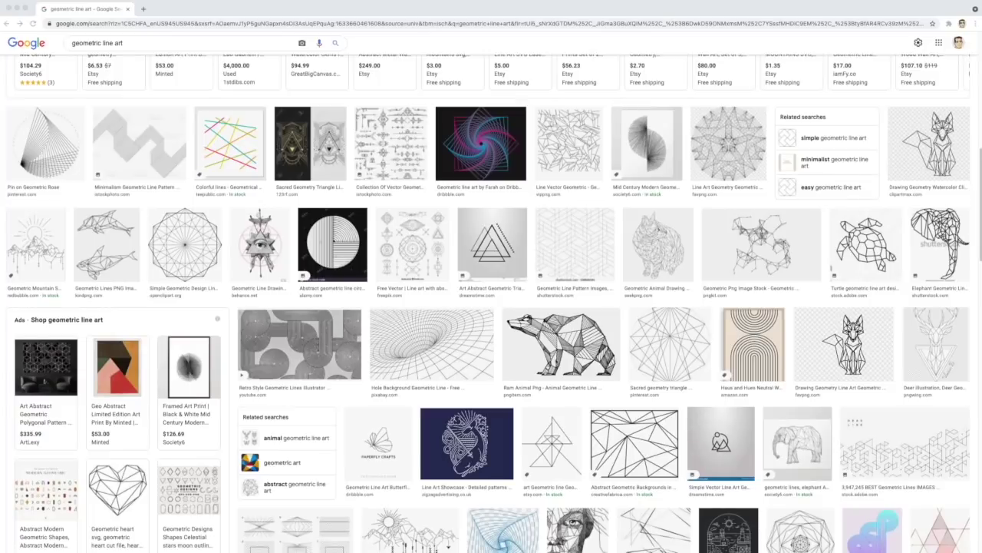
scroll(576, 366, "down", 1)
scroll(578, 335, "down", 3)
scroll(578, 335, "down", 1)
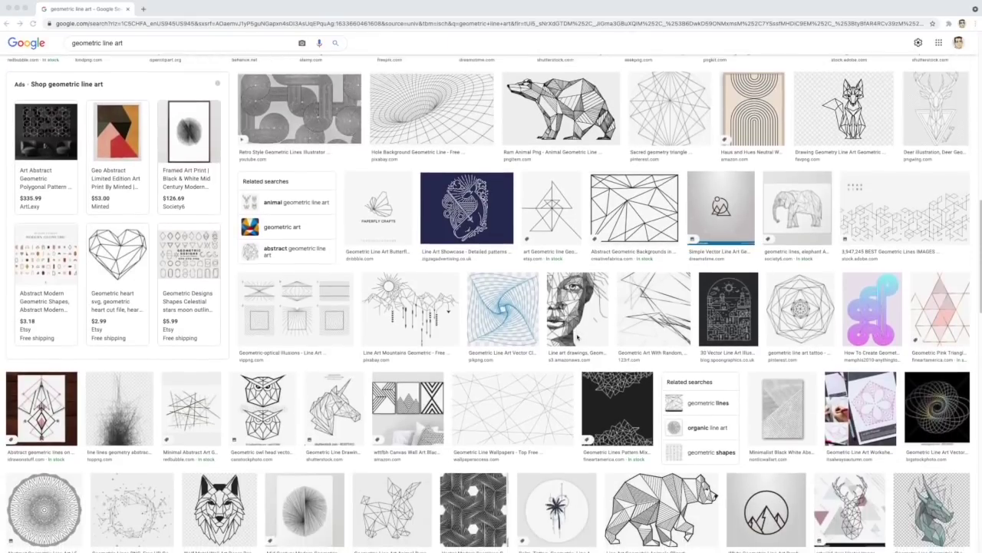
scroll(578, 336, "down", 5)
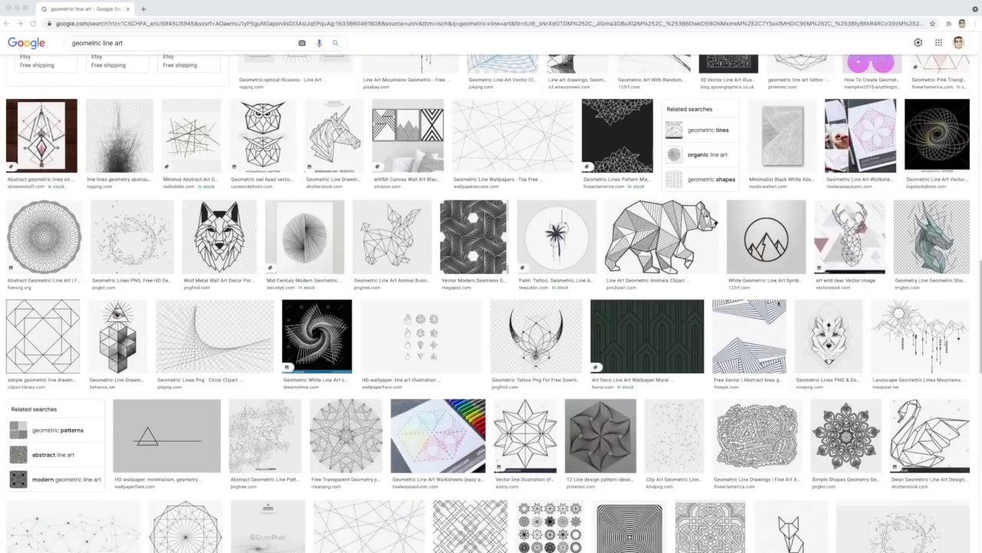
scroll(730, 315, "down", 3)
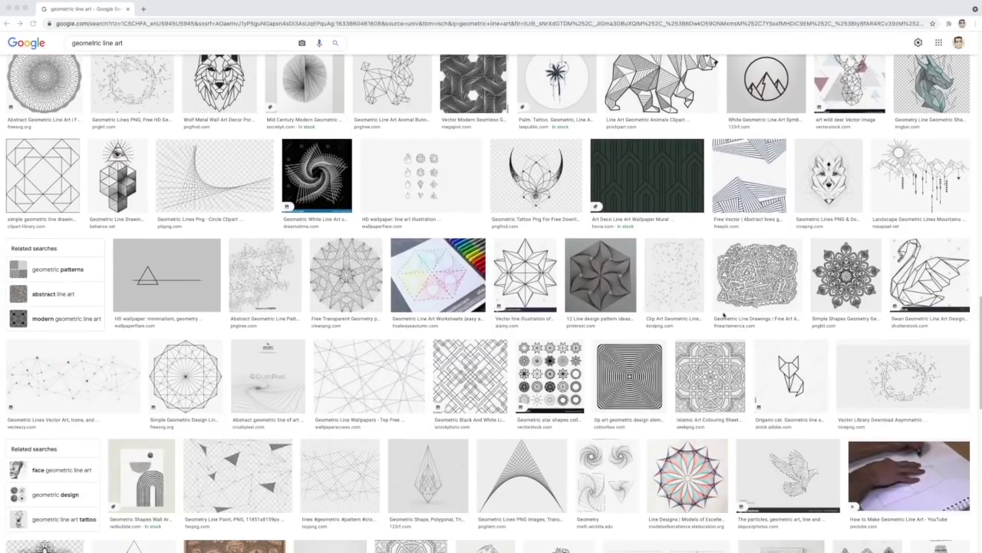
scroll(724, 314, "down", 7)
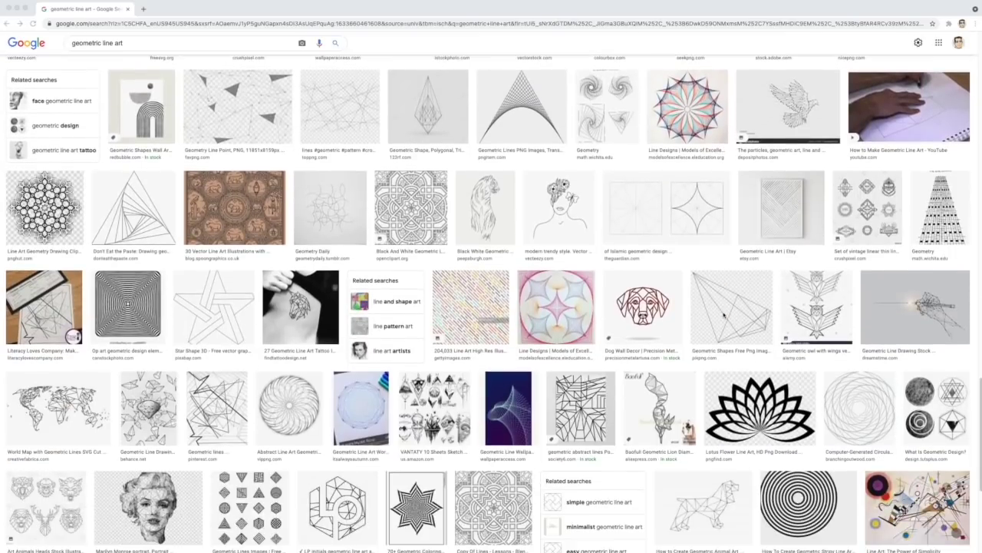
scroll(723, 314, "up", 12)
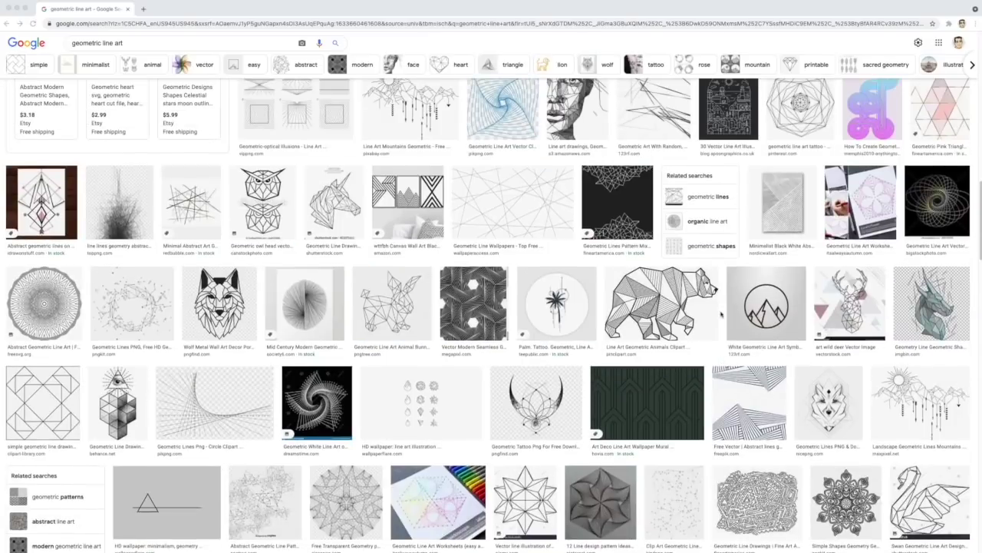
scroll(721, 313, "up", 2)
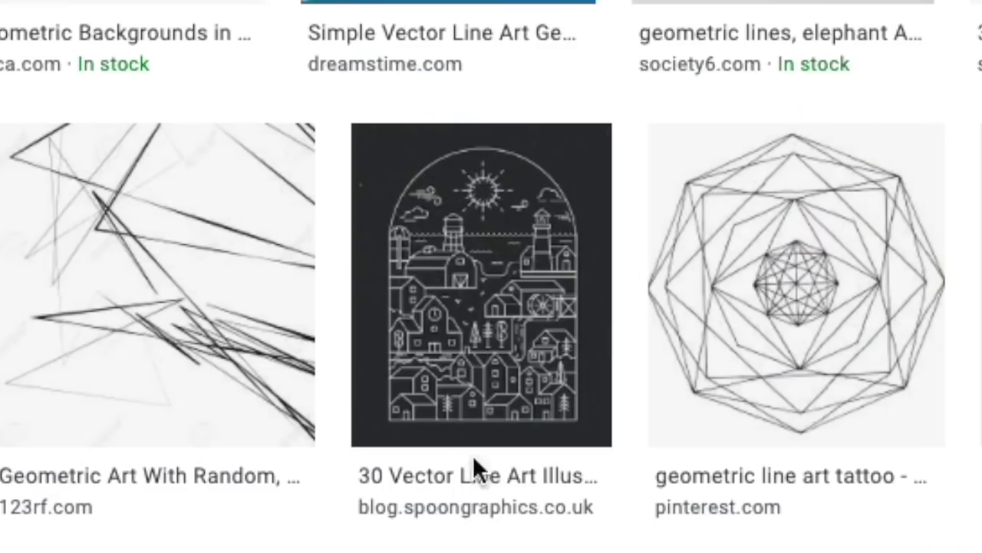
- Preview the "30 Vector Line Art Illustrations" image result showing an arched village scene and open its source article
left_click(502, 303)
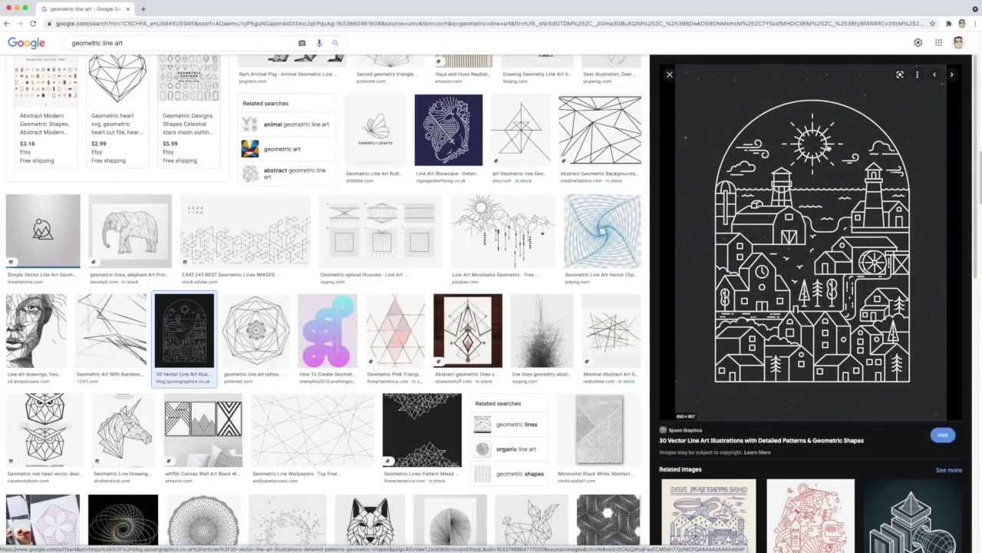
scroll(770, 335, "down", 4)
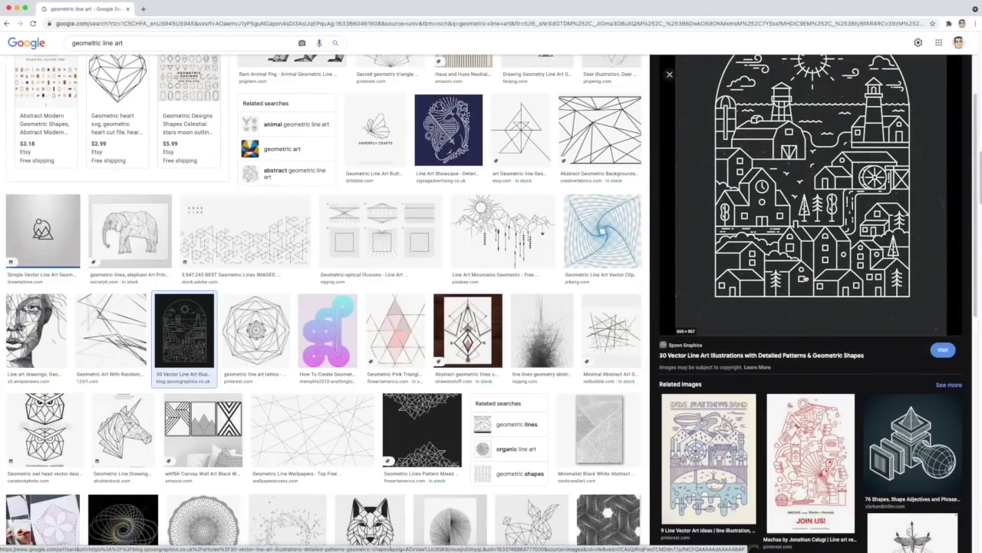
scroll(848, 401, "up", 4)
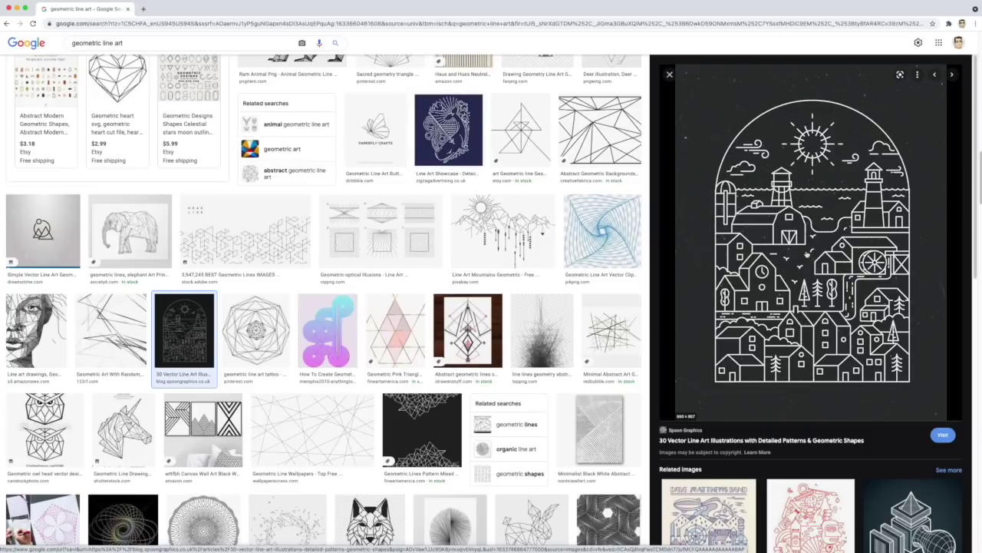
left_click(805, 255)
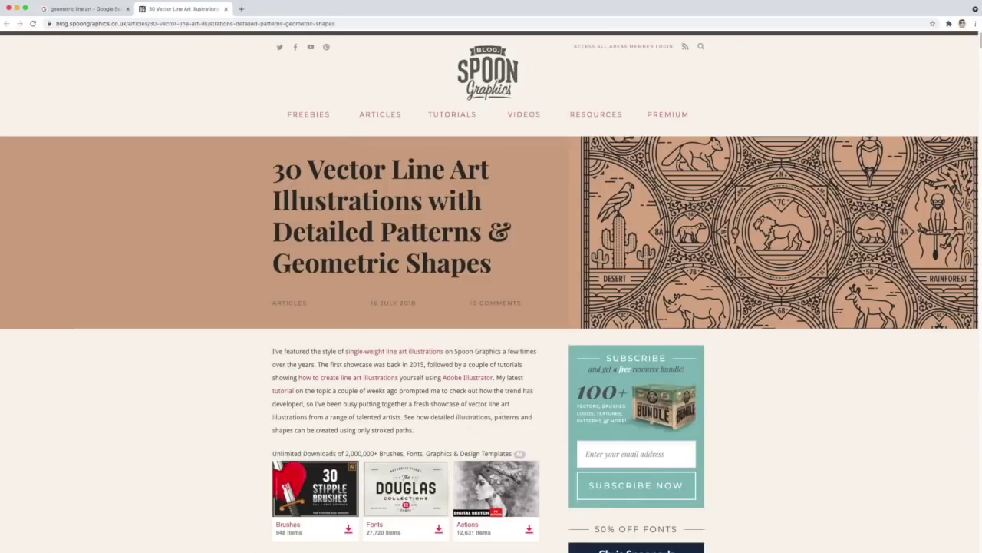
- Examine the showcased illustrations in the Spoon Graphics article for single-weight line art styles and geometric patterns
scroll(503, 247, "down", 3)
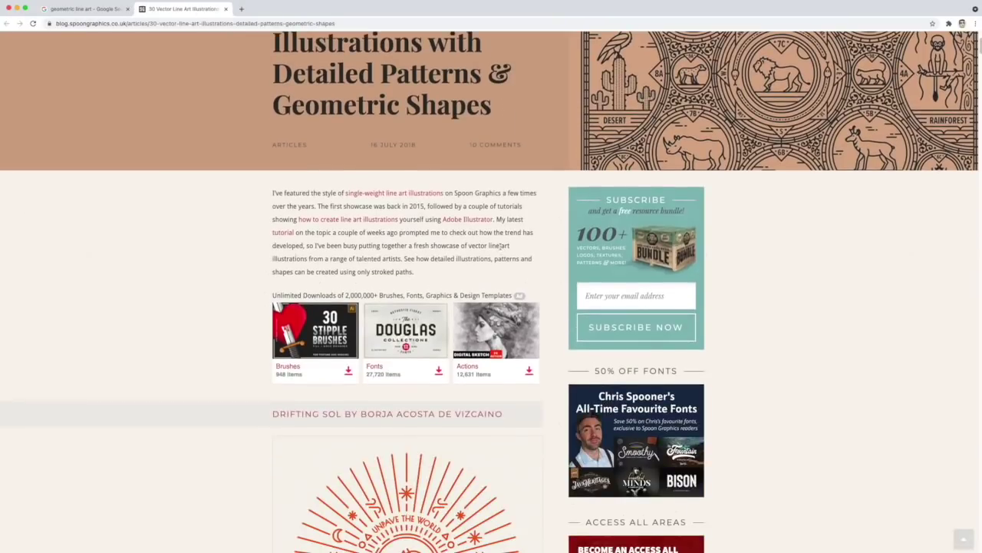
scroll(418, 235, "down", 5)
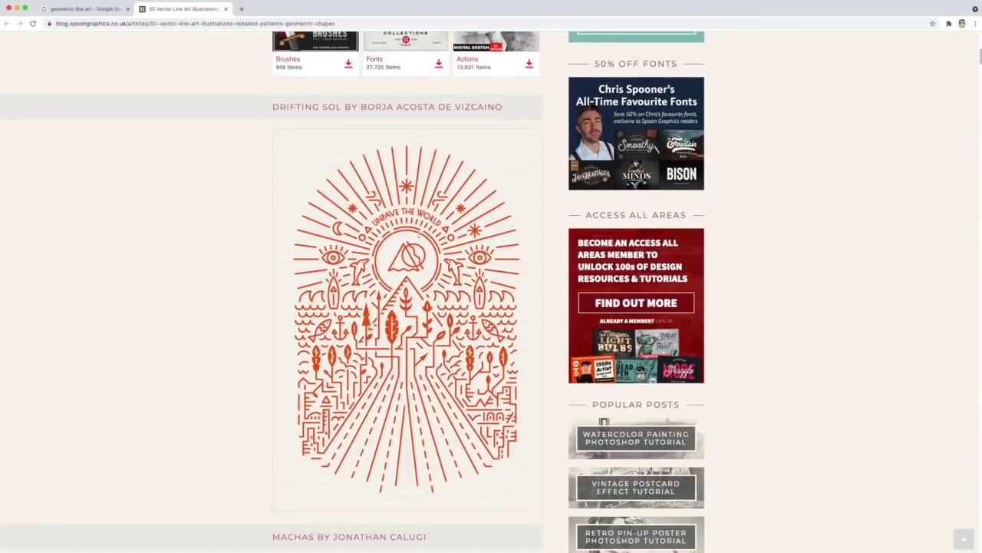
scroll(376, 239, "down", 7)
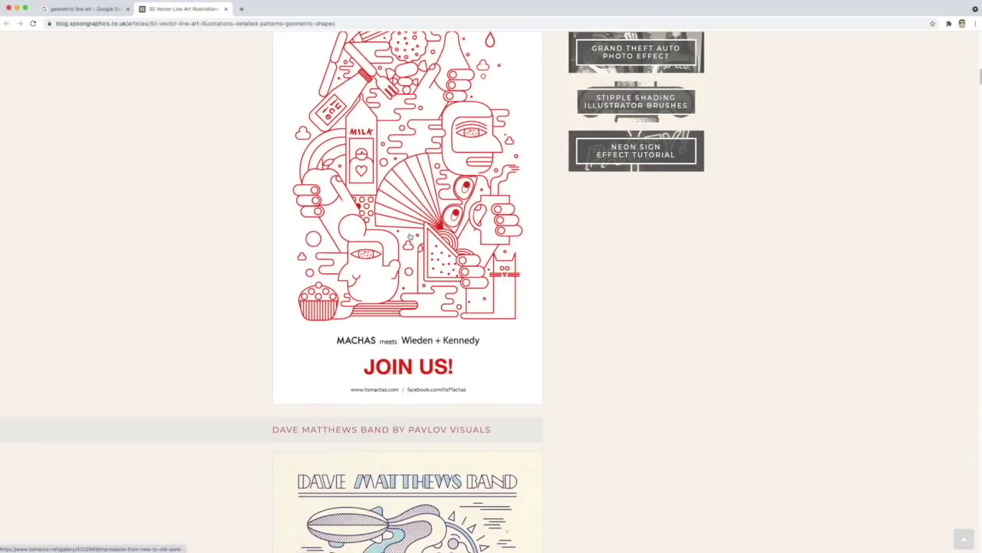
scroll(410, 238, "down", 7)
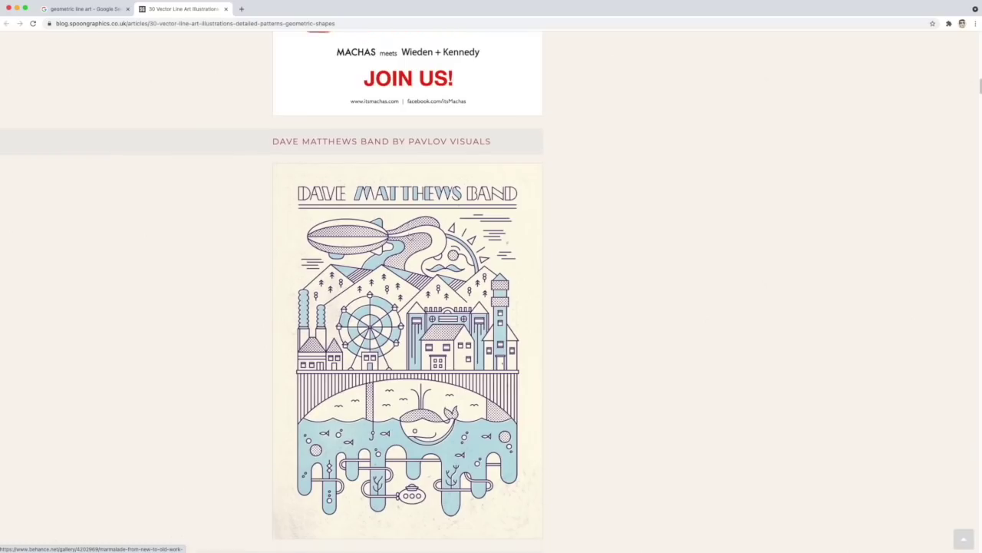
scroll(378, 238, "down", 11)
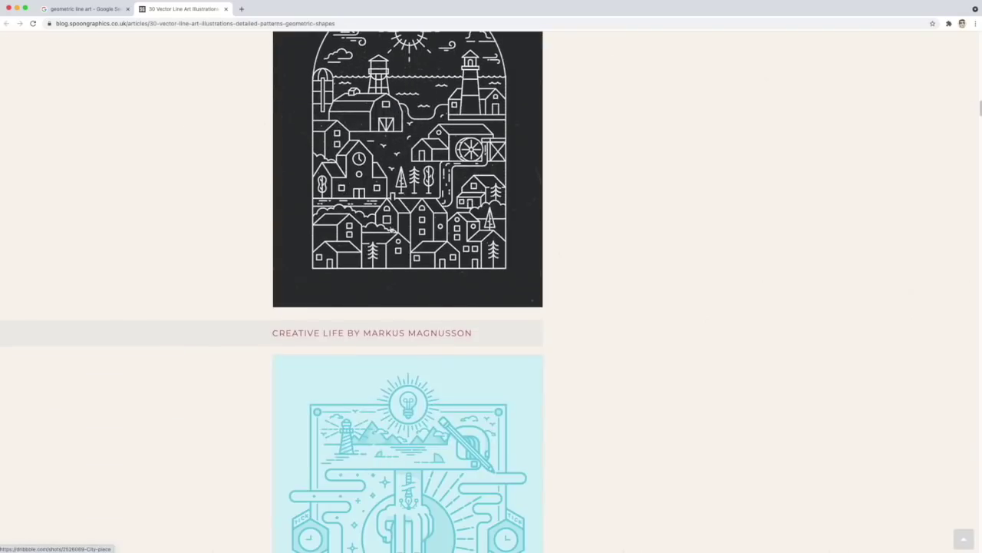
scroll(379, 238, "down", 11)
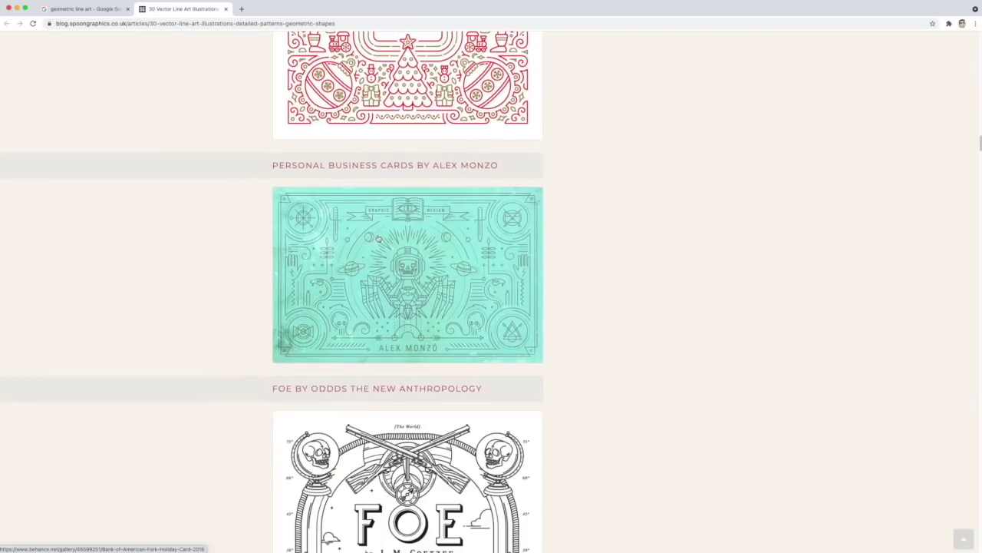
scroll(378, 239, "down", 5)
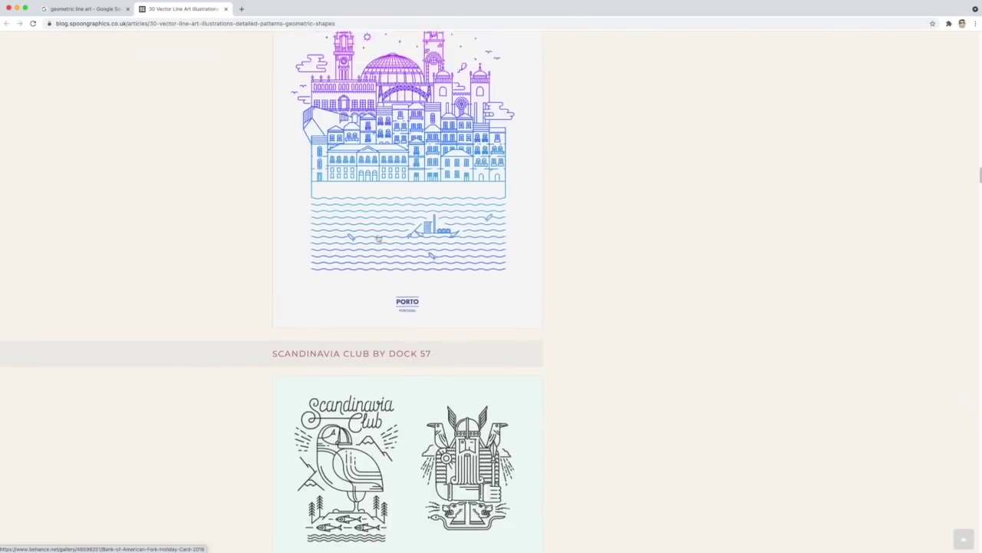
scroll(378, 239, "up", 11)
scroll(378, 239, "up", 19)
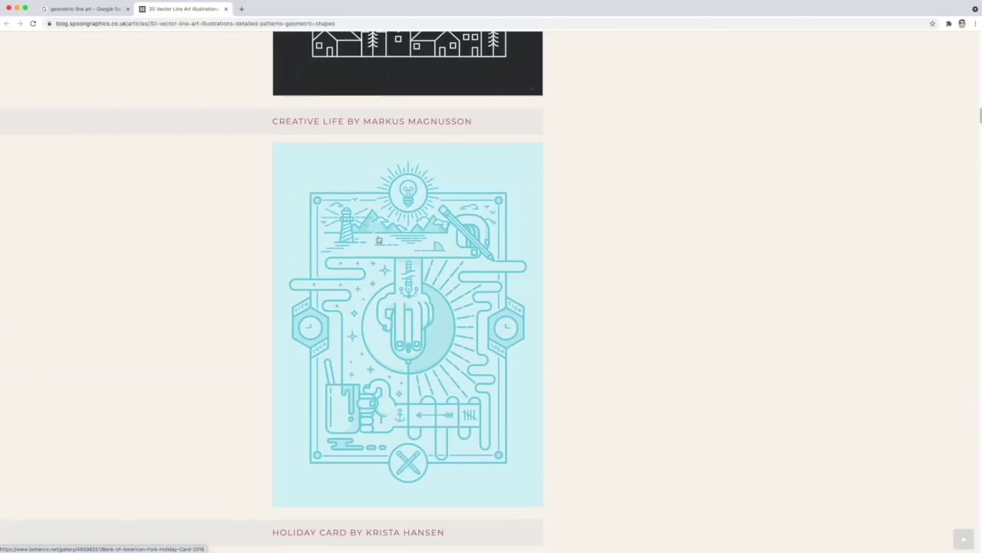
scroll(378, 239, "up", 6)
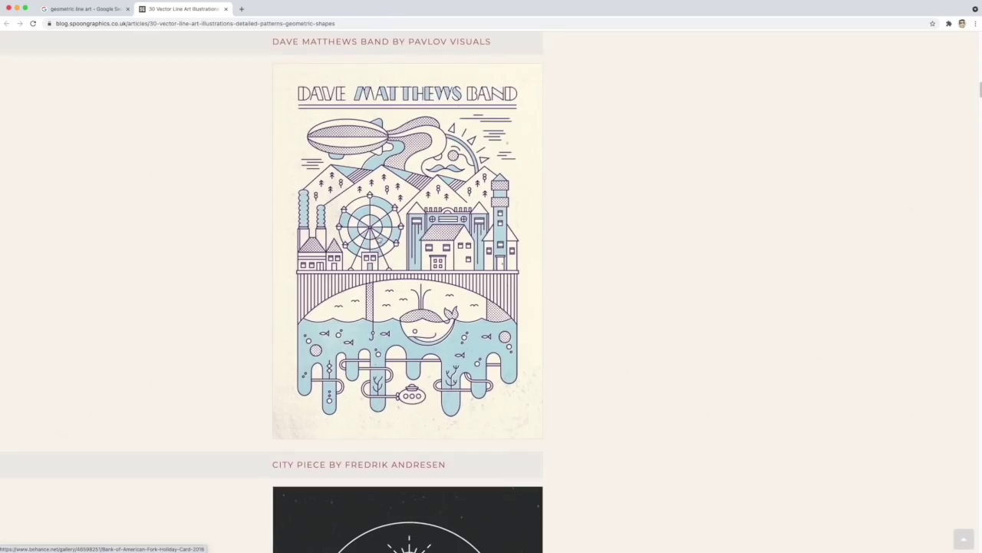
scroll(379, 239, "up", 1)
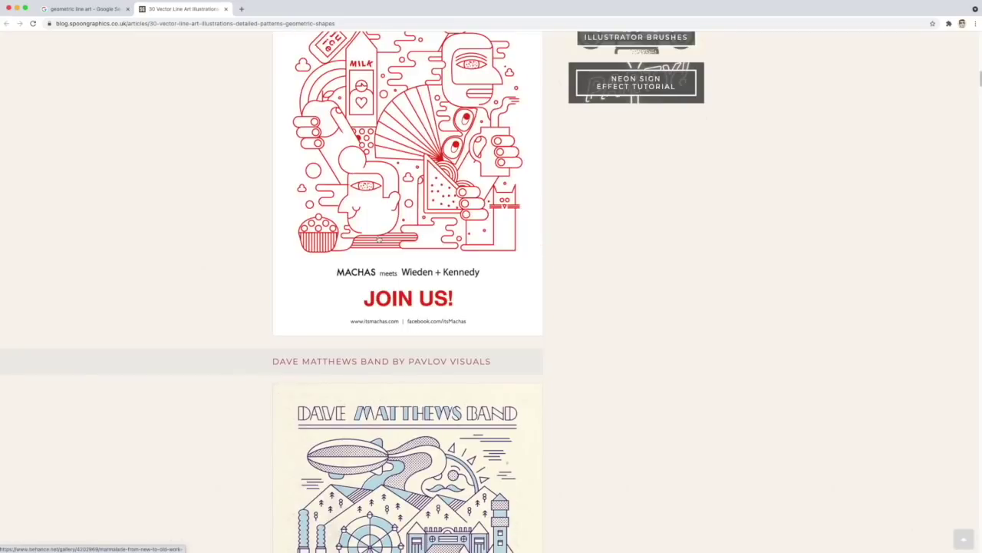
scroll(378, 239, "up", 1)
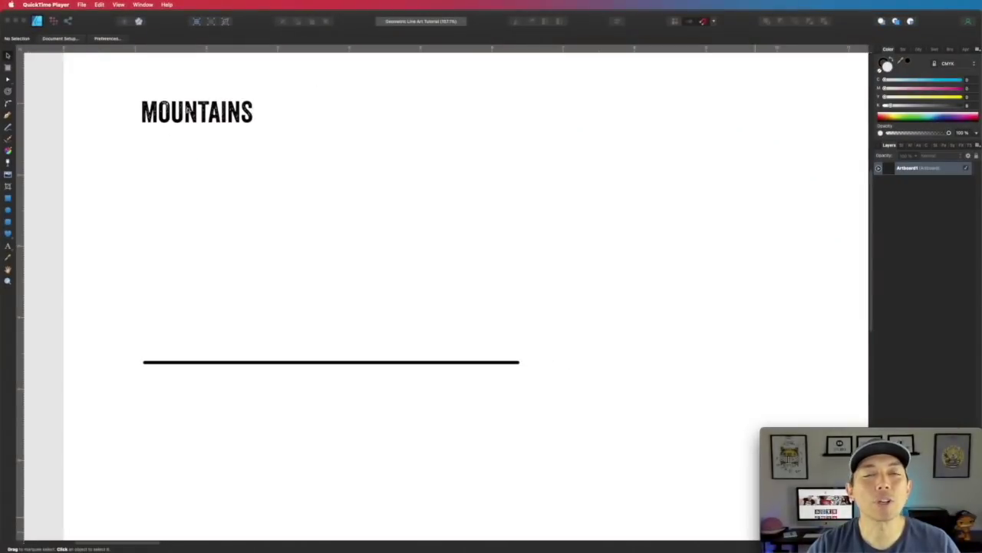
- Switch to Affinity Designer and draw a straight horizontal line with the Pen tool just above the existing line
left_click(295, 362)
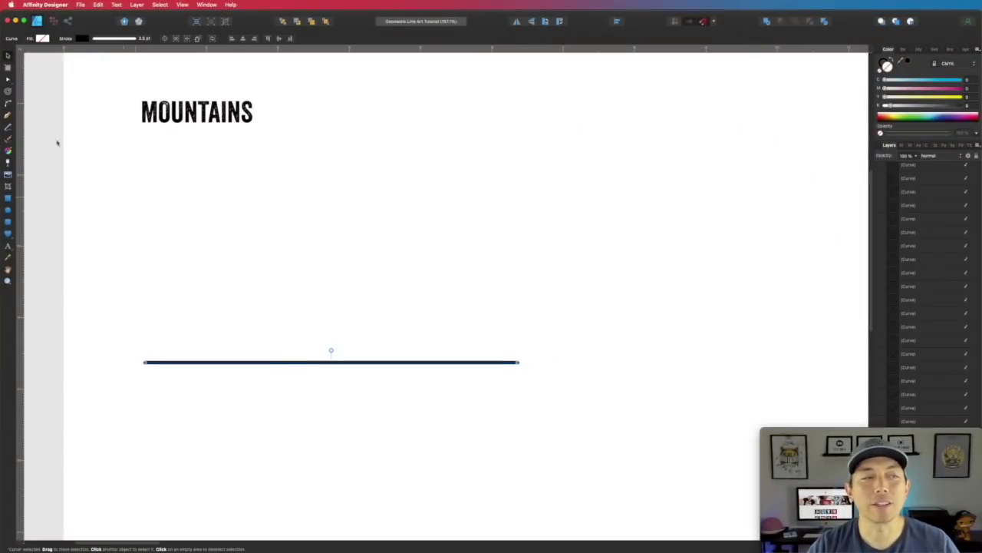
left_click(8, 115)
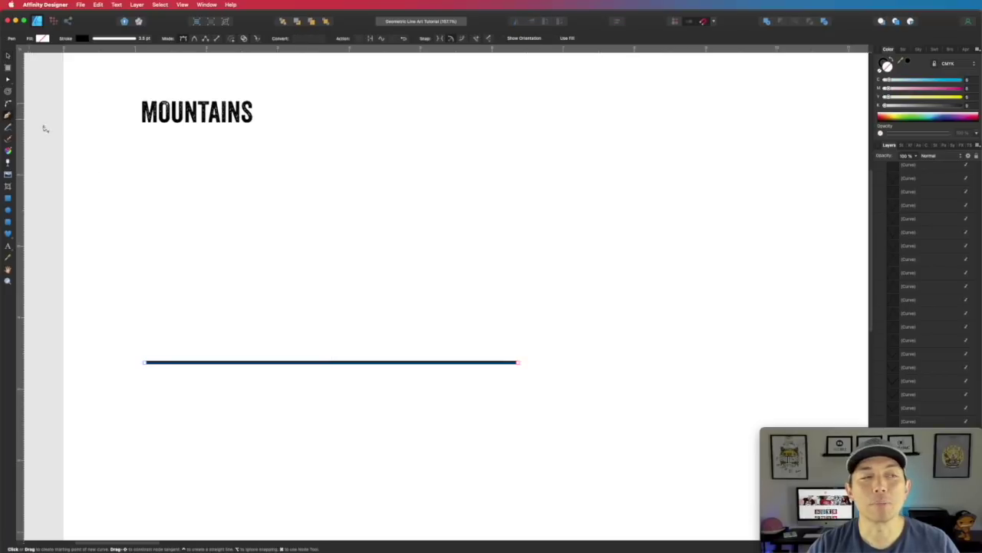
left_click(148, 319)
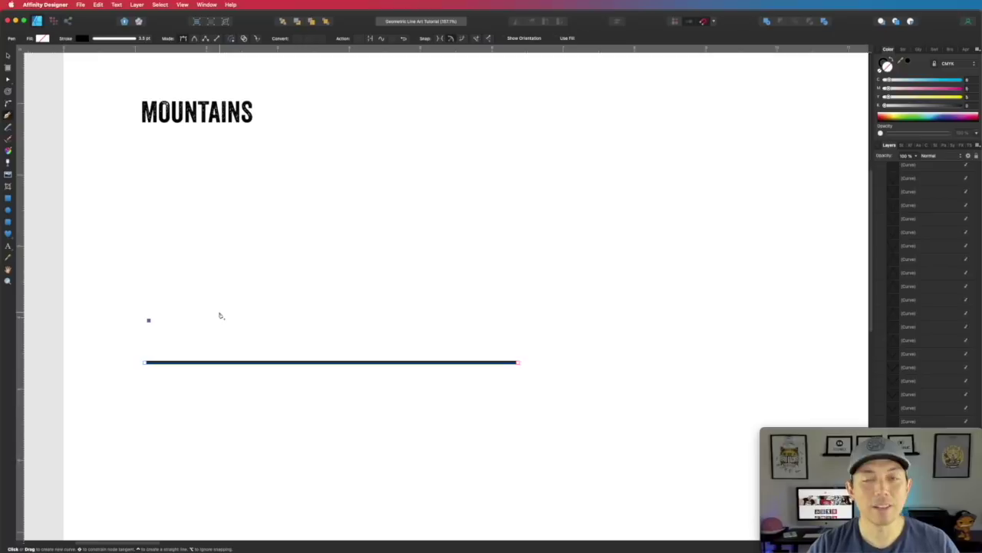
left_click(525, 320)
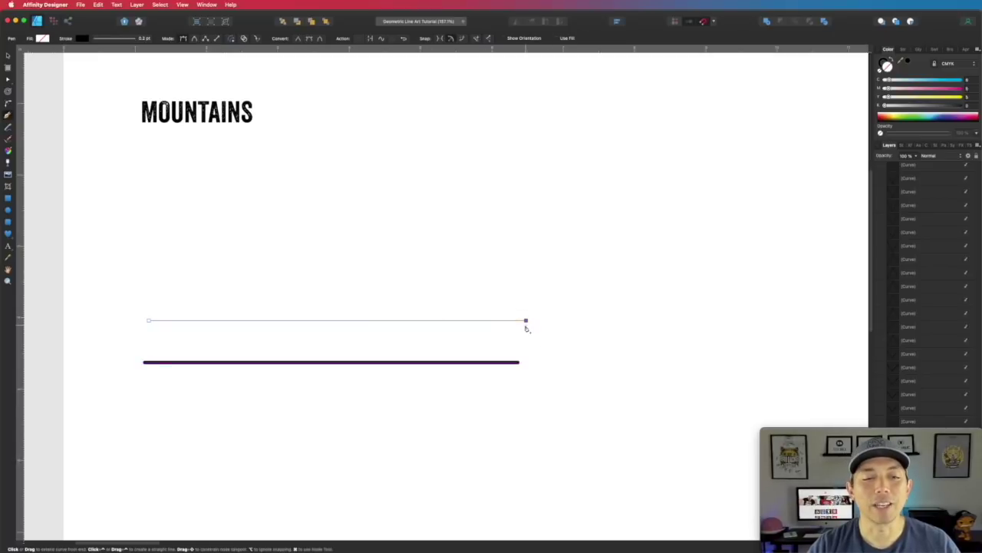
- Set the new line's stroke width to 3.5 pt
left_click(883, 64)
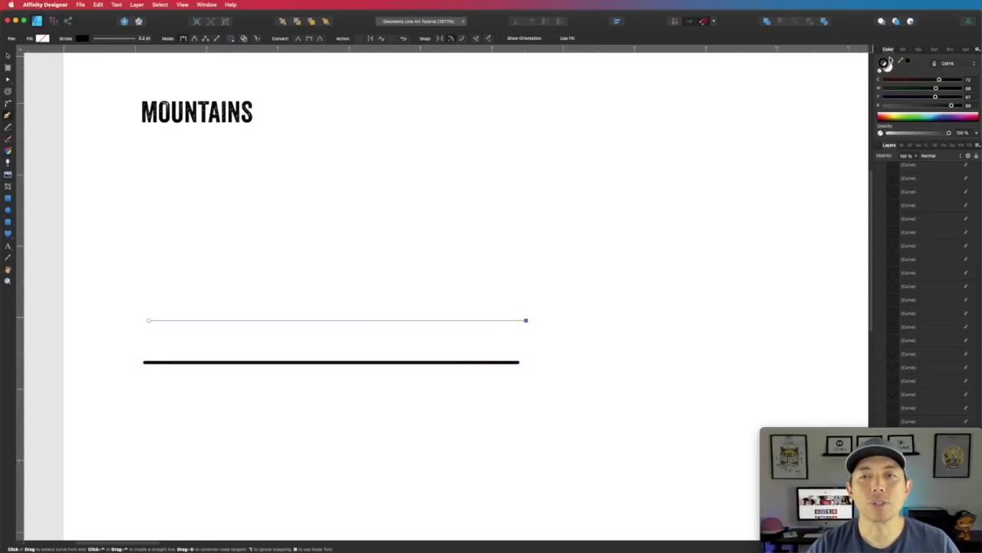
left_click(935, 49)
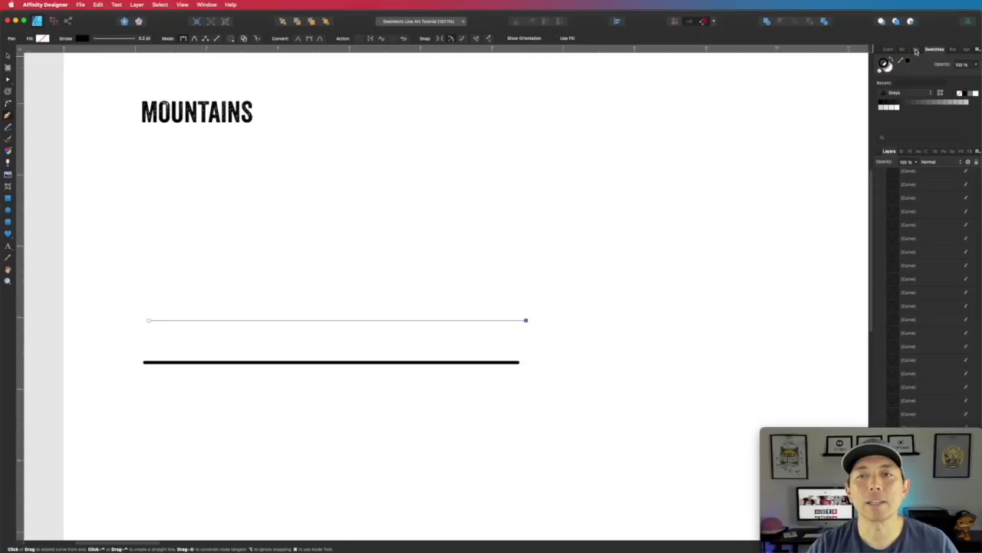
left_click(904, 49)
mouse_move(897, 72)
left_mouse_down()
mouse_move(927, 70)
mouse_move(911, 71)
left_mouse_up()
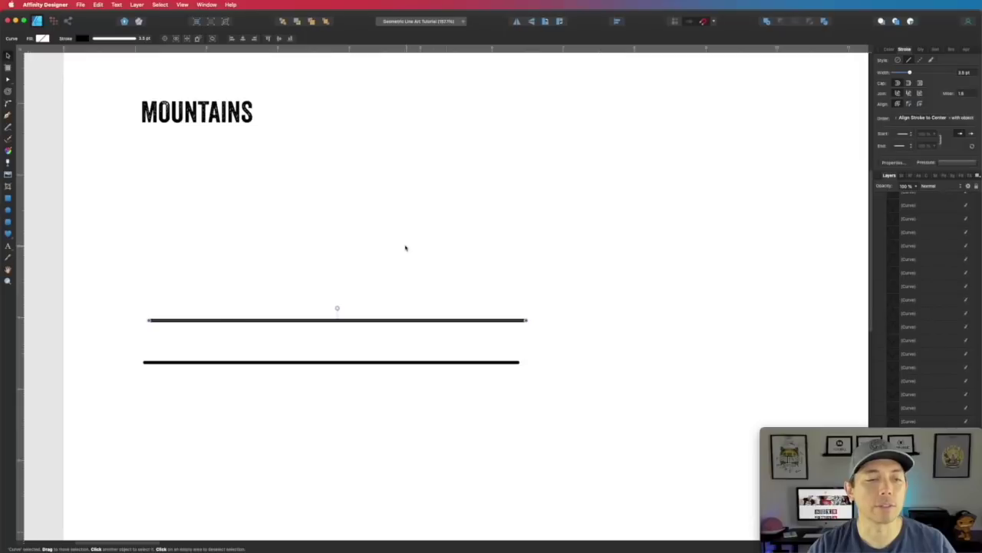
- Delete the upper of the two horizontal lines, keeping the lower one as the mountains' baseline
left_click(408, 254)
left_click(414, 323)
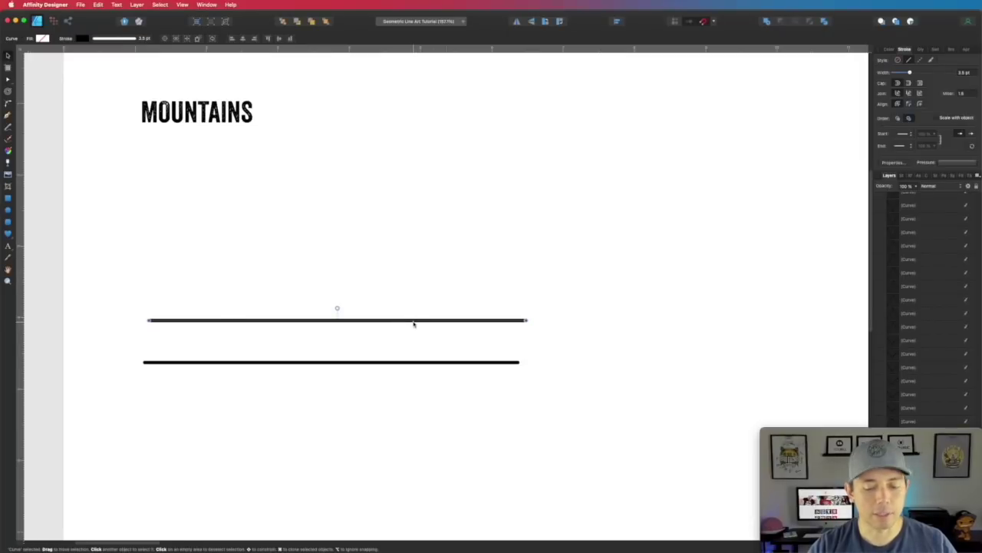
key("Delete")
left_click(330, 261)
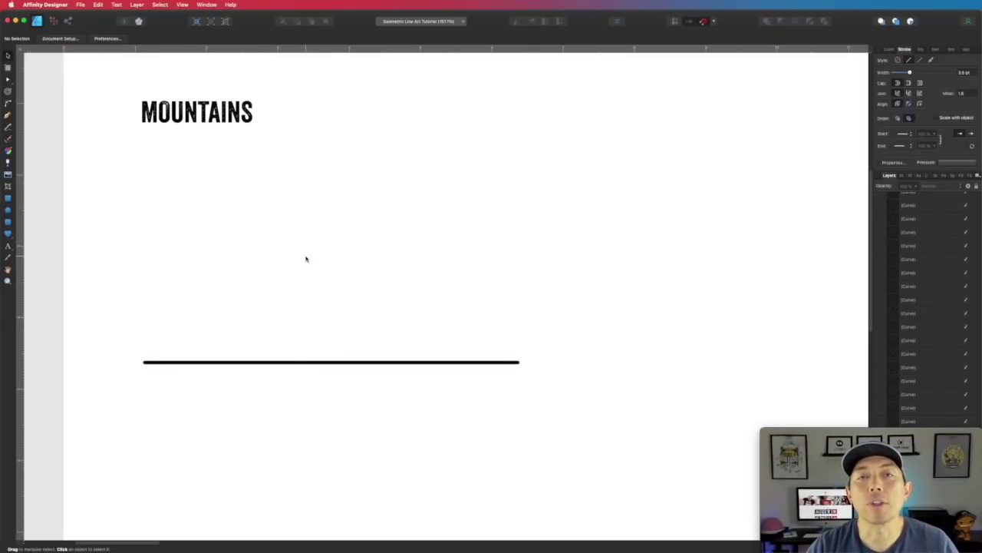
- Draw a continuous zigzag of three mountains with the Pen tool, with a tall middle peak, shorter side peaks and all base points on the horizontal line
left_click(7, 116)
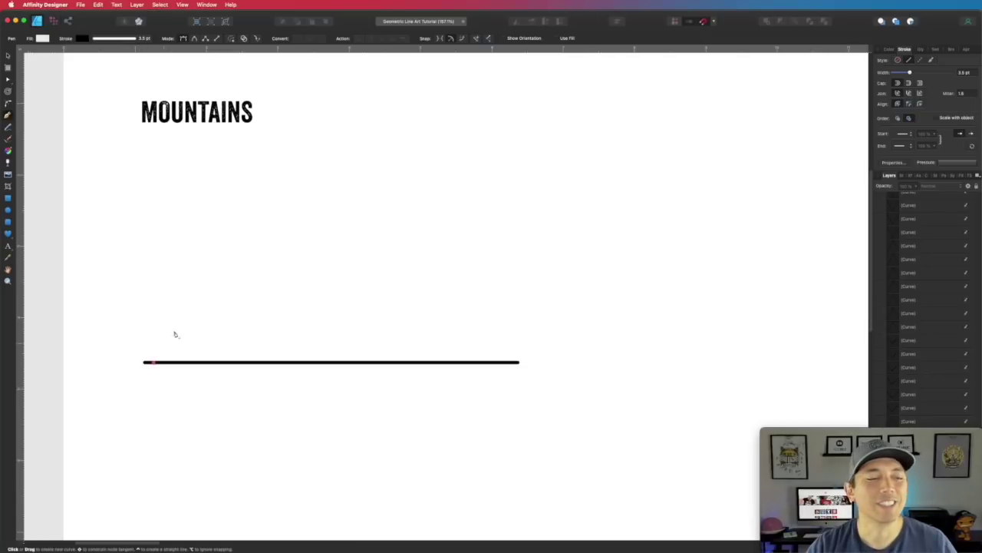
left_click(198, 270)
left_click(153, 361)
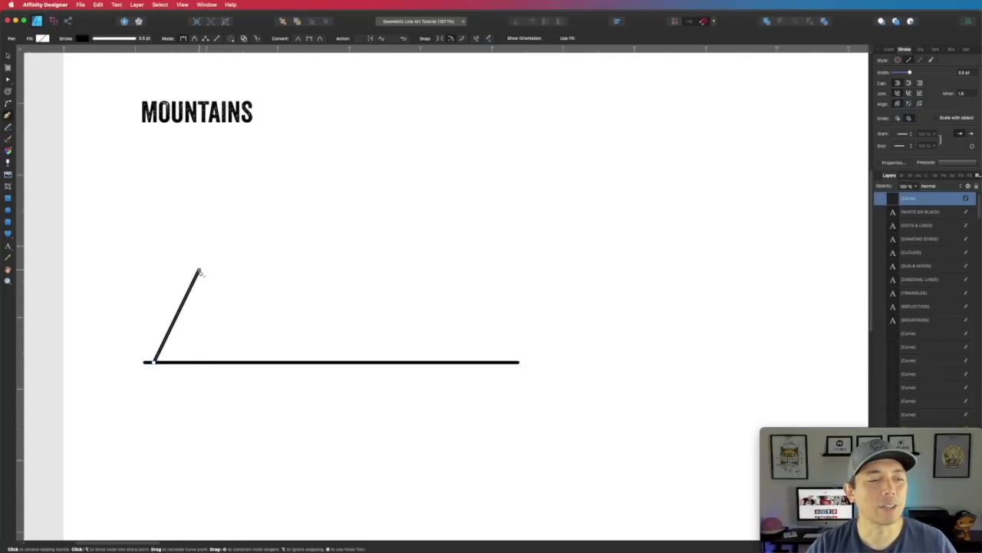
left_click(256, 360)
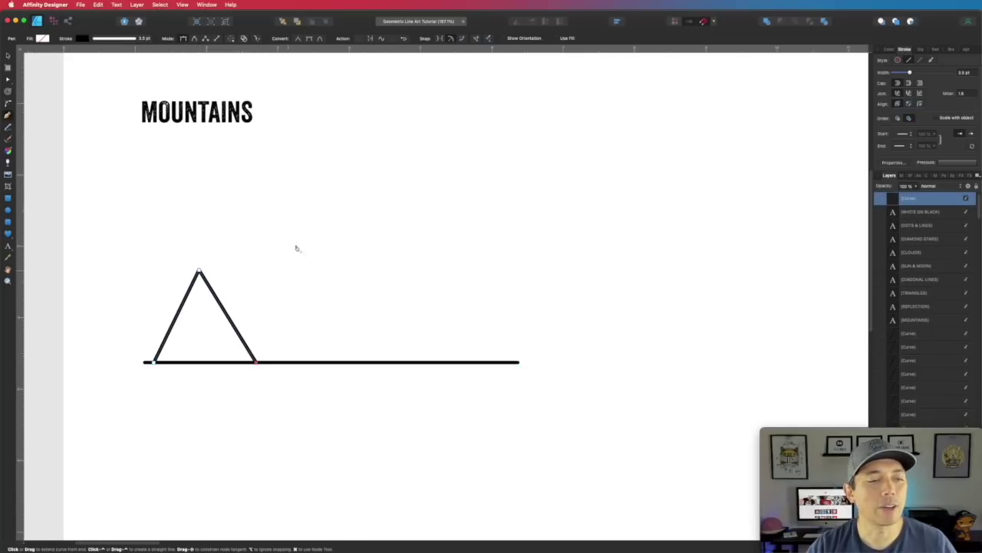
left_click(315, 149)
left_click(390, 362)
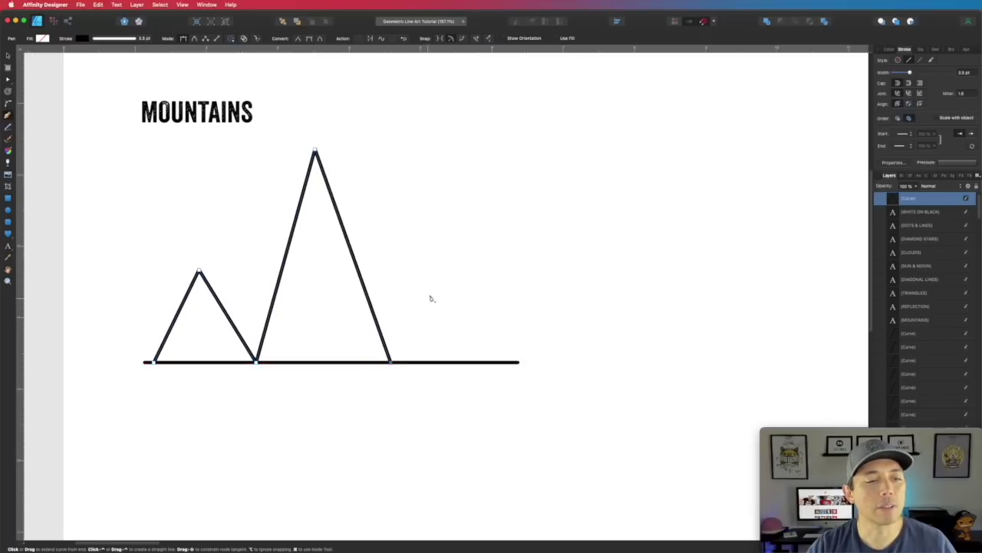
left_click(441, 276)
left_click(482, 361)
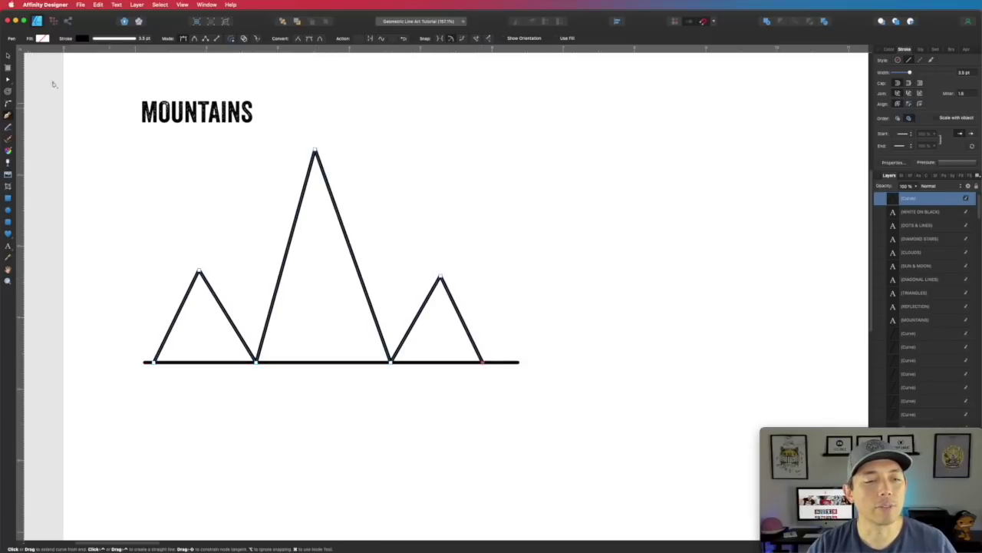
- Reshape the left mountain by moving its base nodes left along the baseline and shifting its peak slightly lower and left
left_click(8, 80)
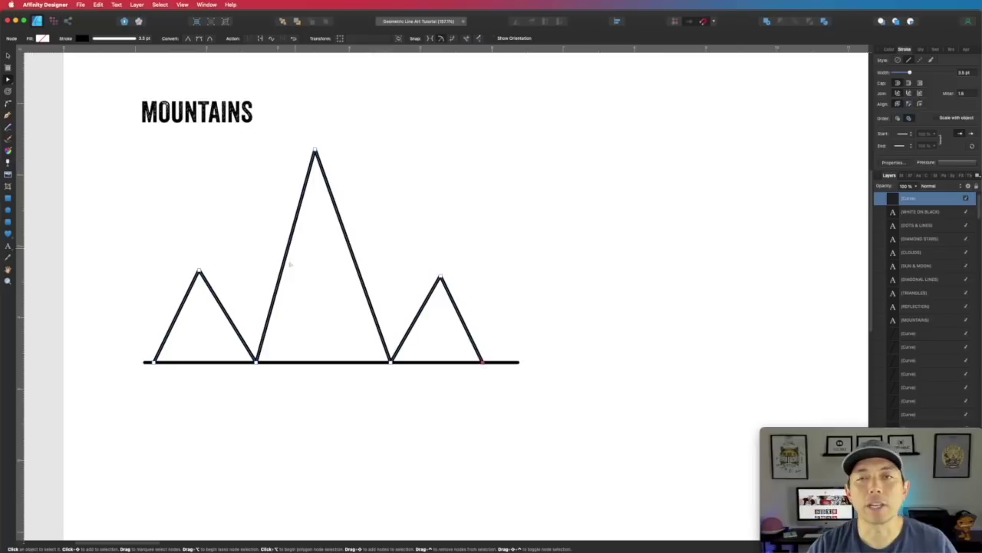
left_click_drag(256, 361, 243, 361)
left_click_drag(200, 271, 193, 289)
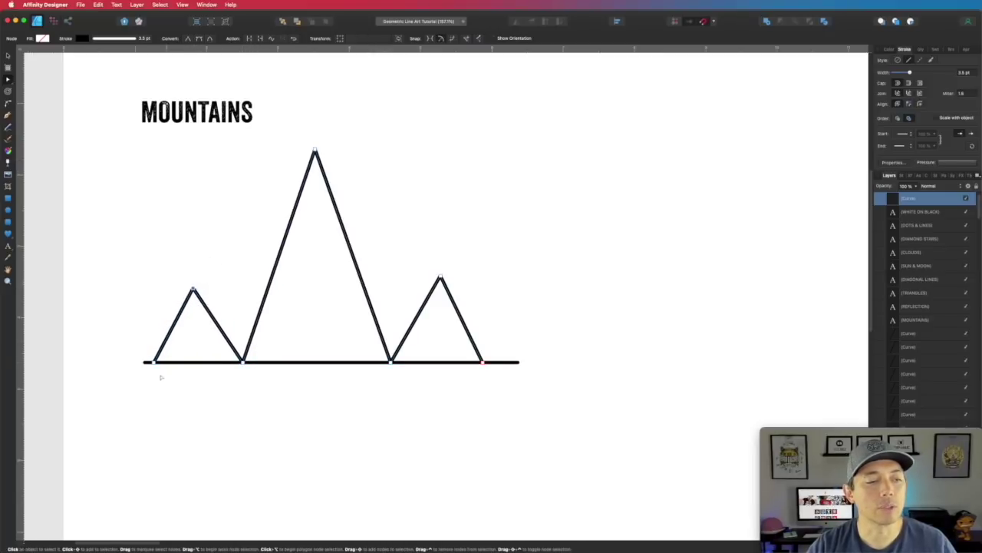
left_click_drag(155, 361, 145, 362)
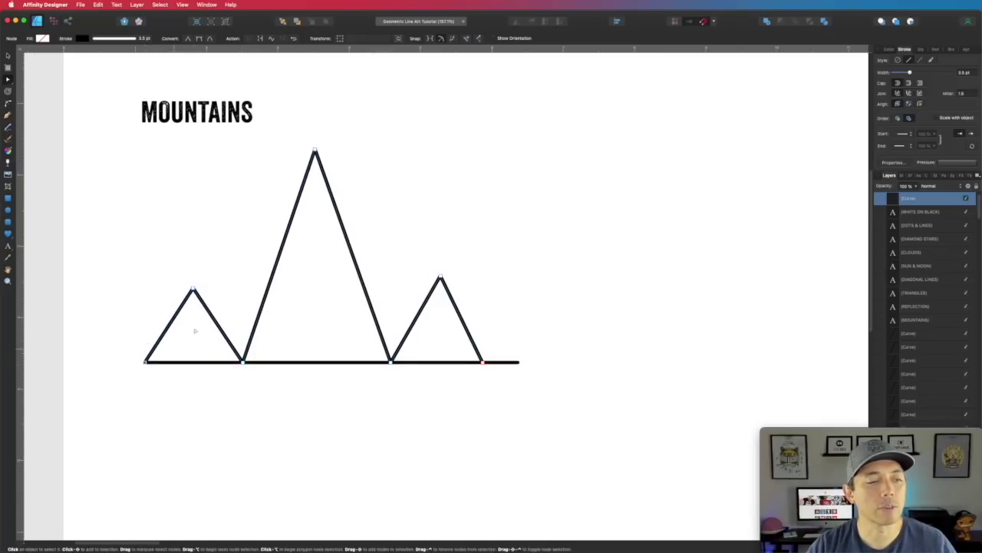
left_click_drag(193, 289, 181, 288)
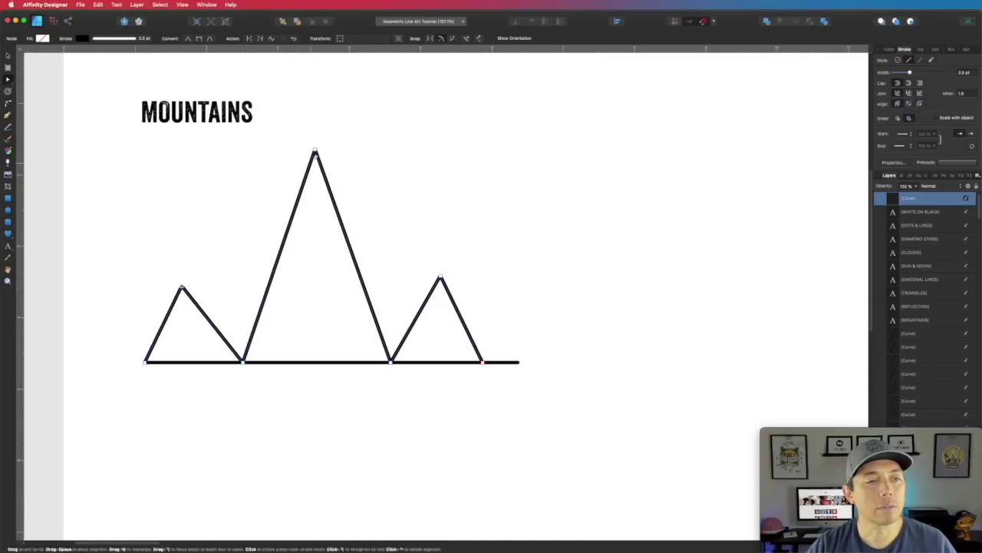
- Lower the middle mountain's peak, move its right base node inward, and shift the right peak slightly lower and left
left_click_drag(314, 152, 298, 156)
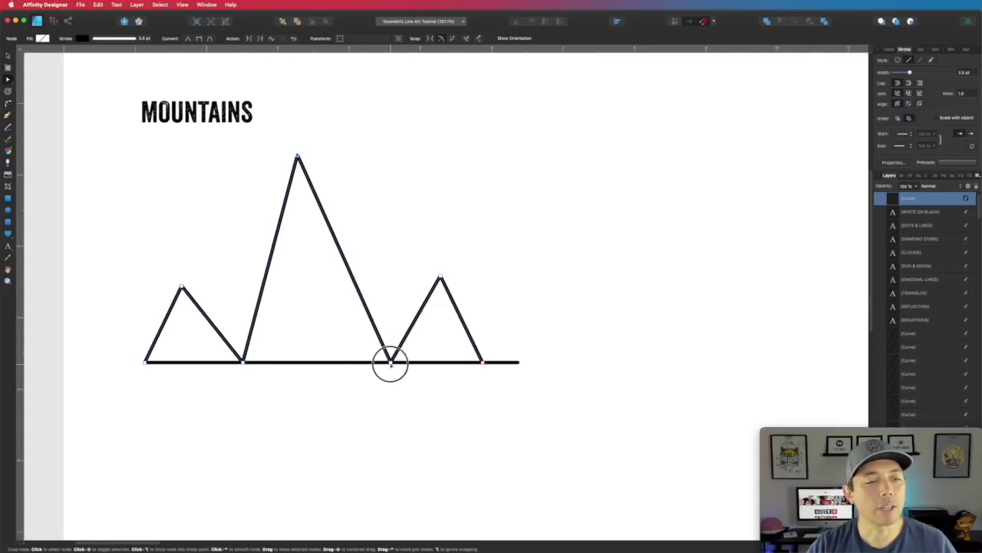
left_click_drag(392, 361, 373, 361)
left_click_drag(298, 155, 307, 189)
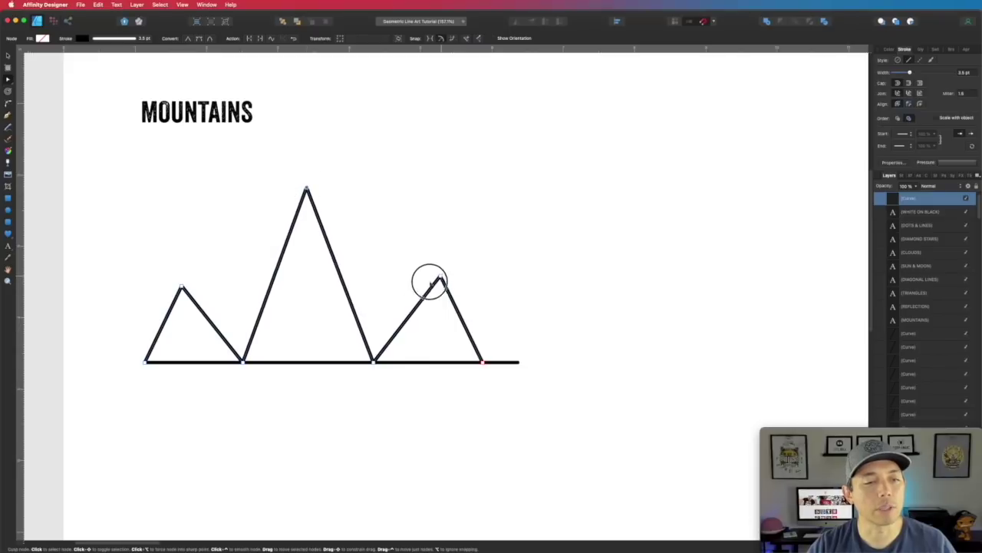
left_click_drag(440, 277, 427, 287)
left_click(425, 256)
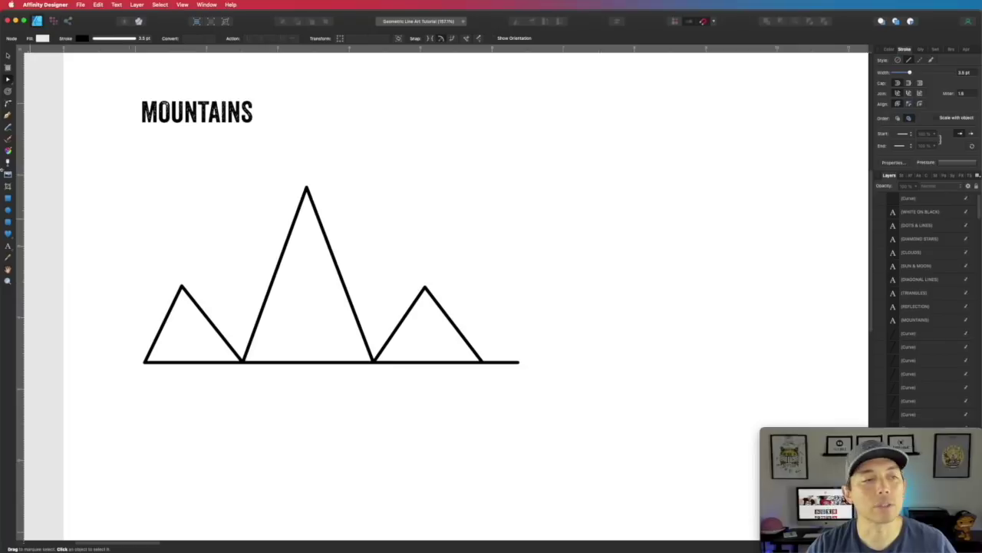
- Draw a second two-peaked mountain line overlapping the first, with both ends on the baseline and a valley inside the middle mountain
left_click(8, 117)
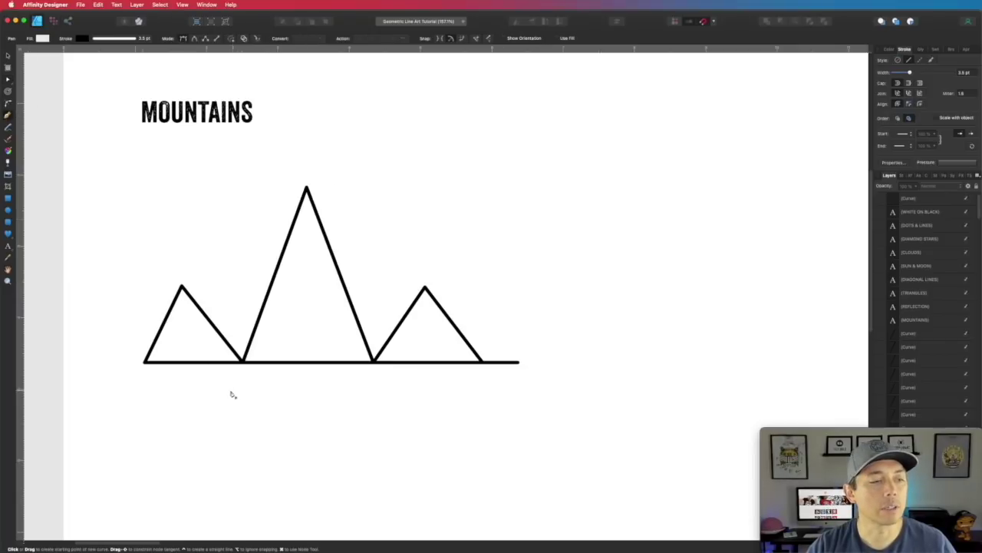
left_click(182, 364)
left_click(235, 241)
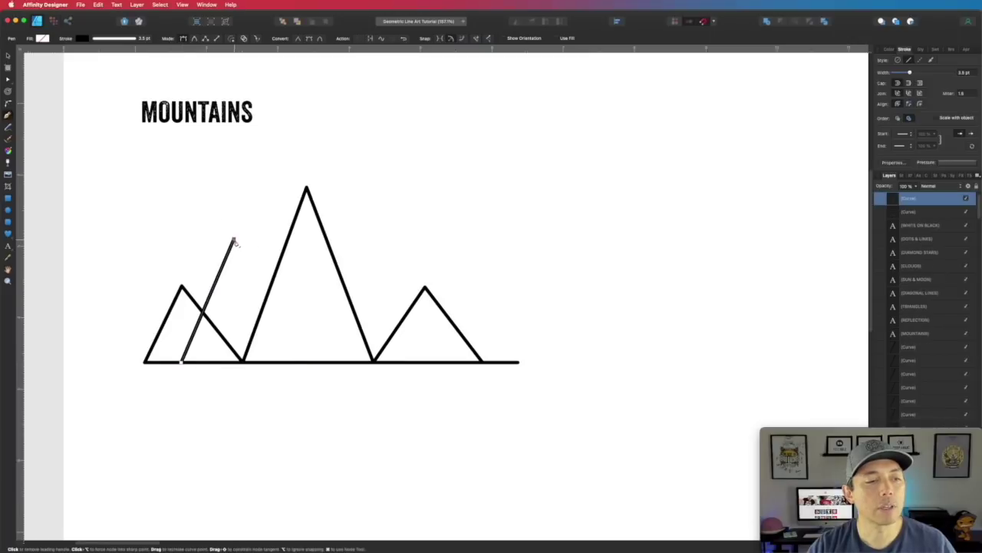
left_click(308, 325)
left_click(376, 250)
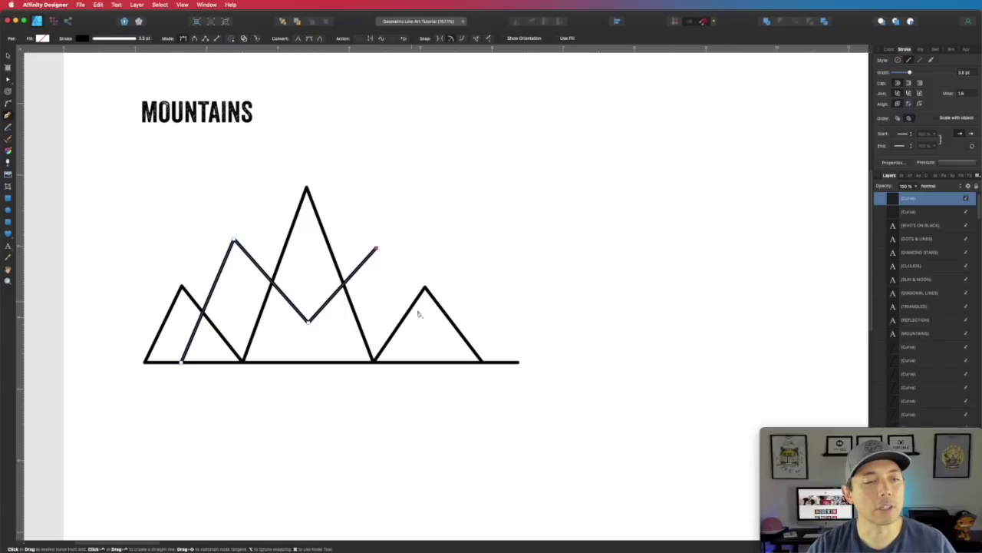
left_click(436, 363)
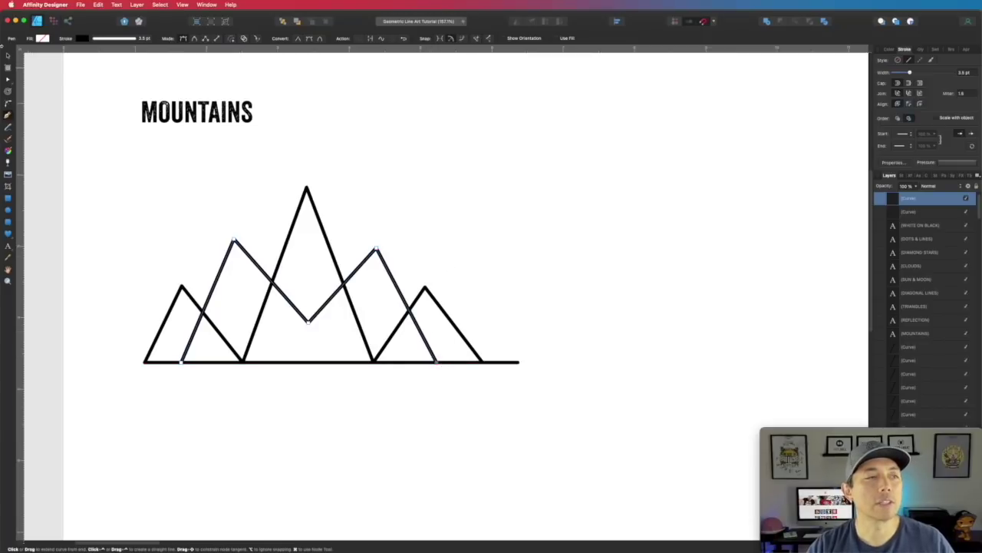
left_click(7, 56)
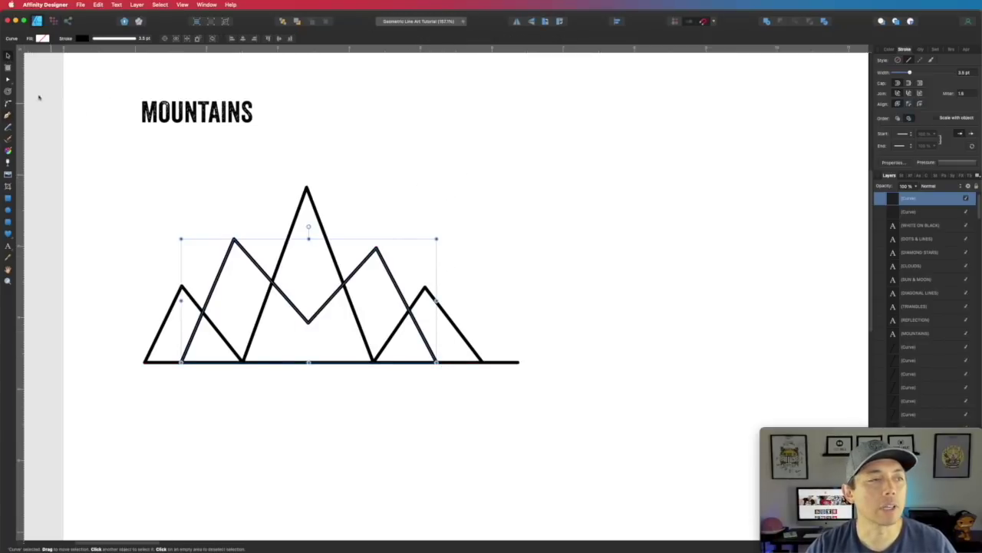
- Adjust the second mountain line's nodes, moving its right peak slightly left and lowering both its valley and its left peak
left_click(10, 81)
left_click_drag(375, 248, 365, 252)
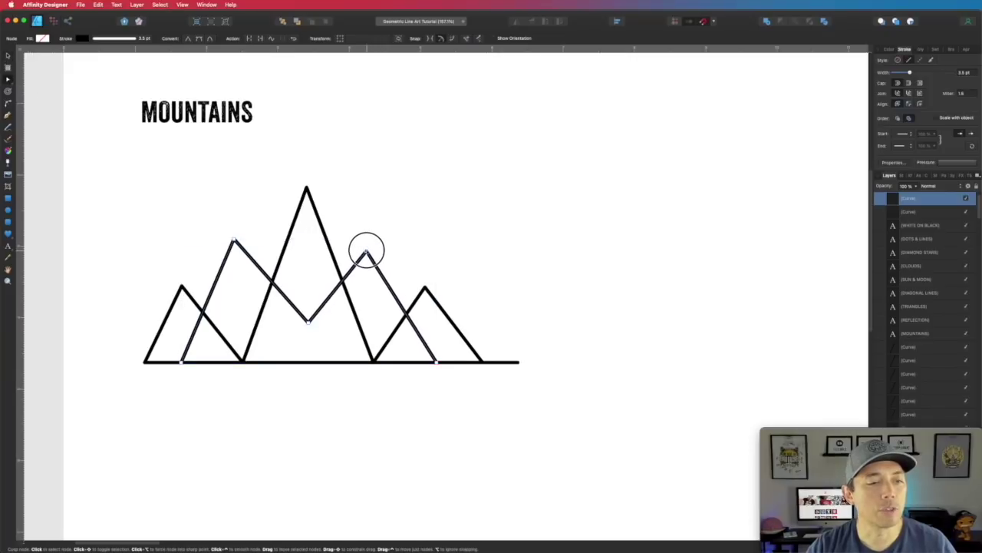
left_click_drag(307, 320, 303, 330)
left_click(234, 241)
left_click_drag(234, 241, 274, 311)
key("super+z")
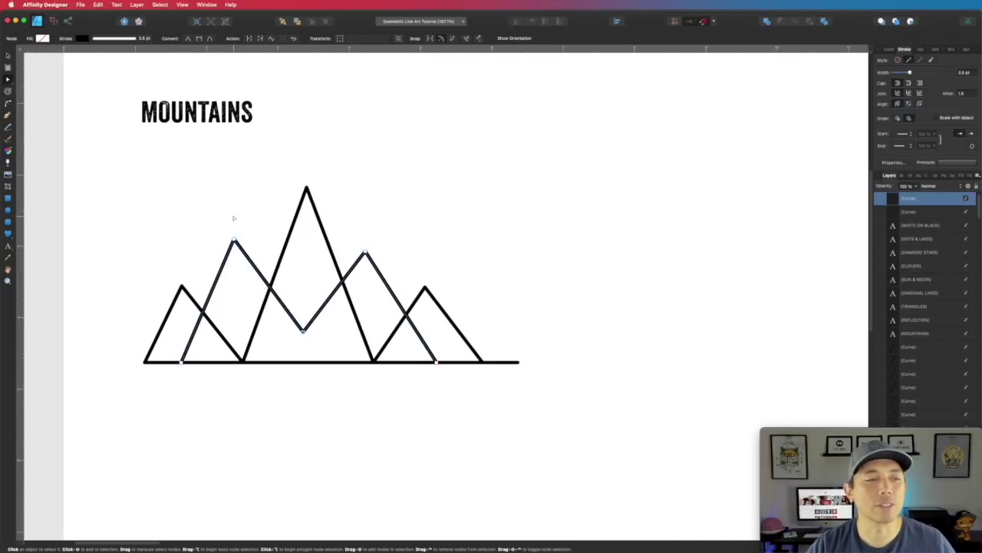
left_click_drag(234, 241, 235, 262)
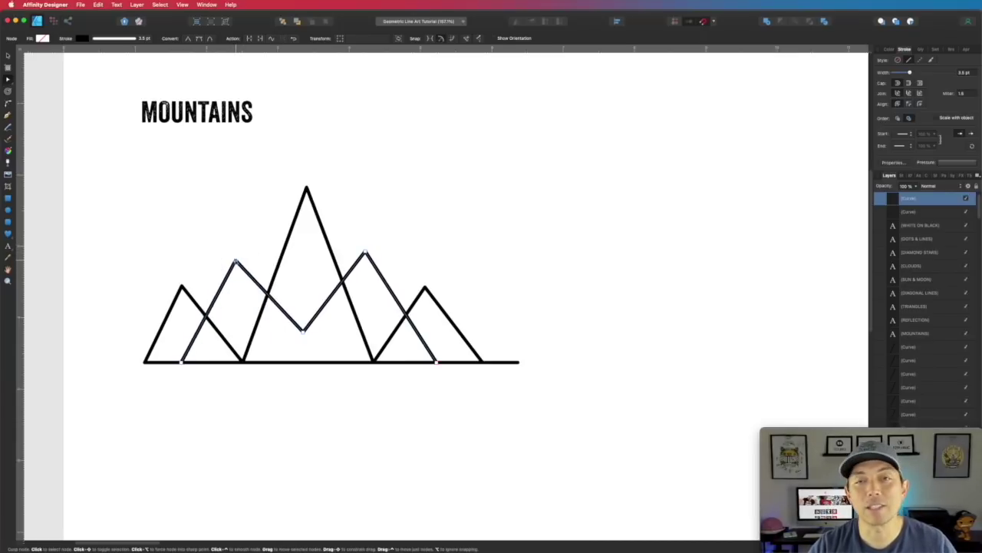
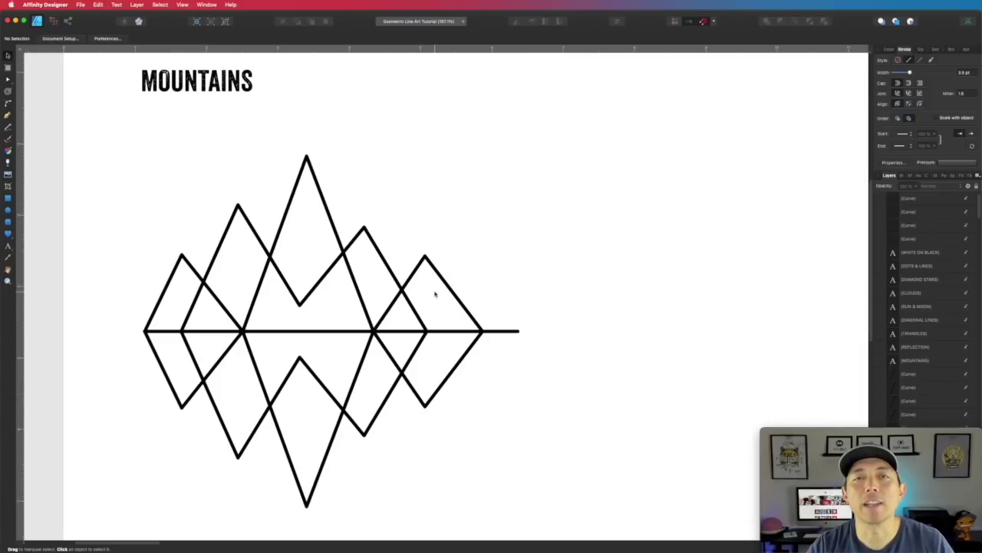
- In the TRIANGLES drawing, move the second-row left peak's node slightly lower and left
scroll(486, 251, "up", 3)
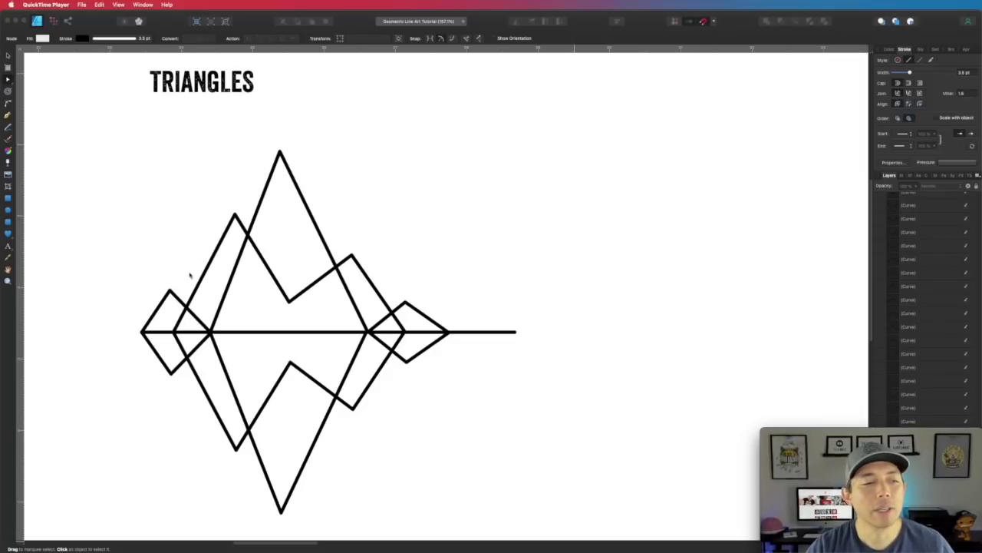
left_click(237, 219)
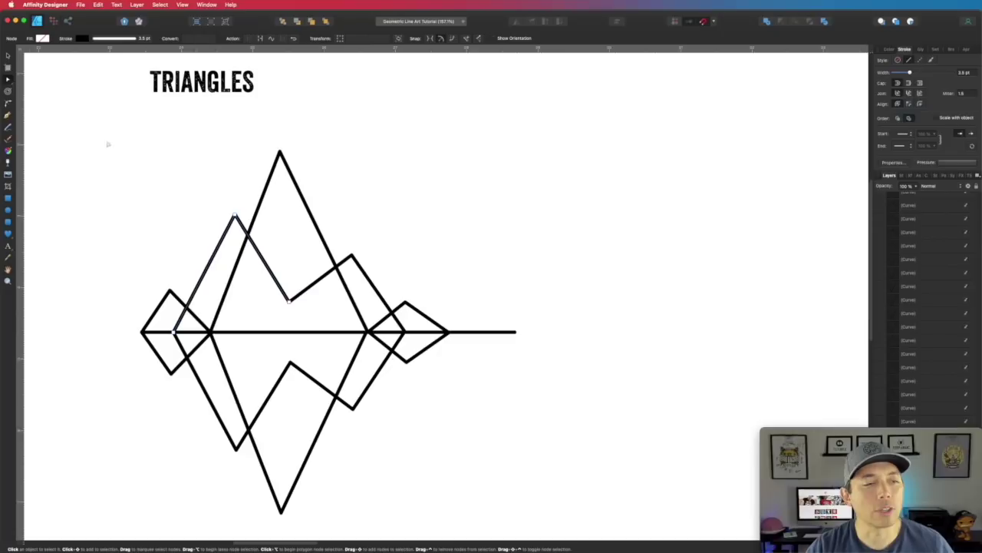
mouse_move(234, 217)
left_mouse_down()
mouse_move(201, 214)
mouse_move(230, 221)
left_mouse_up()
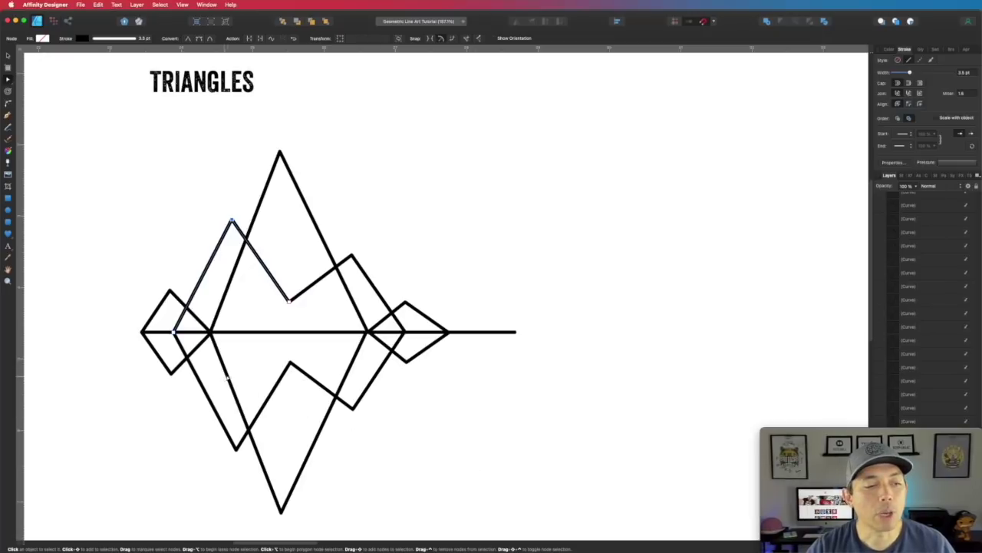
- Trim both ends of the large reflected peak back to where they meet the neighboring reflected ridges
left_click(228, 374)
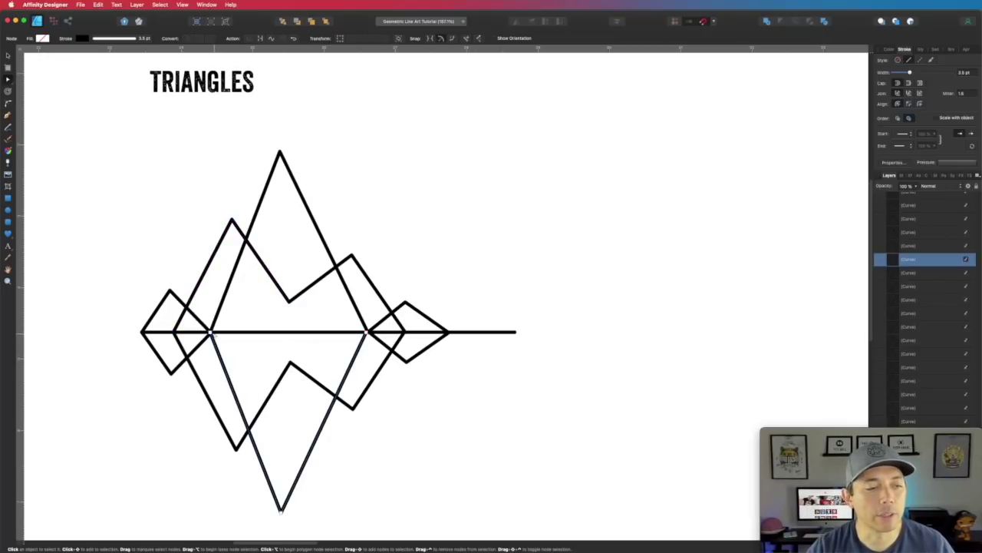
left_click_drag(210, 332, 249, 427)
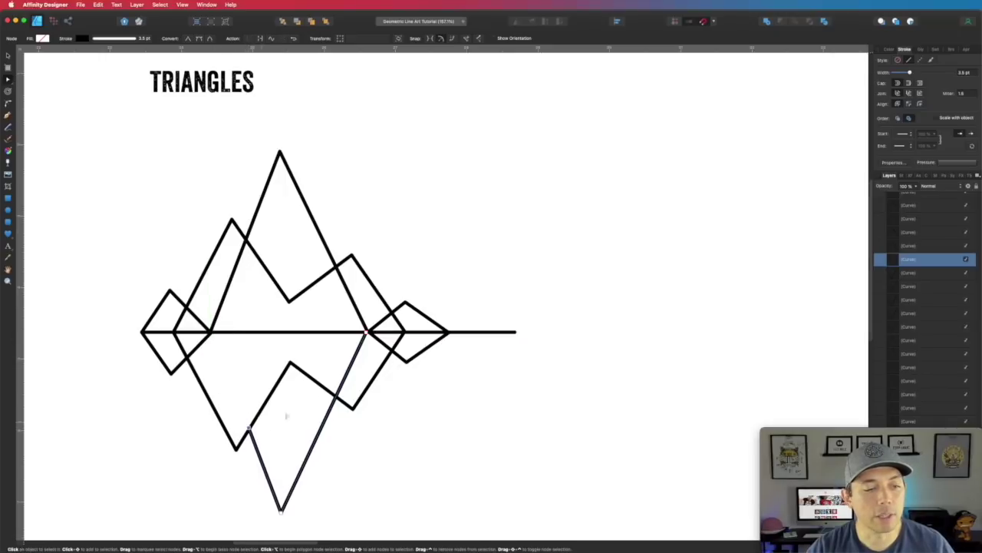
left_click_drag(366, 331, 335, 396)
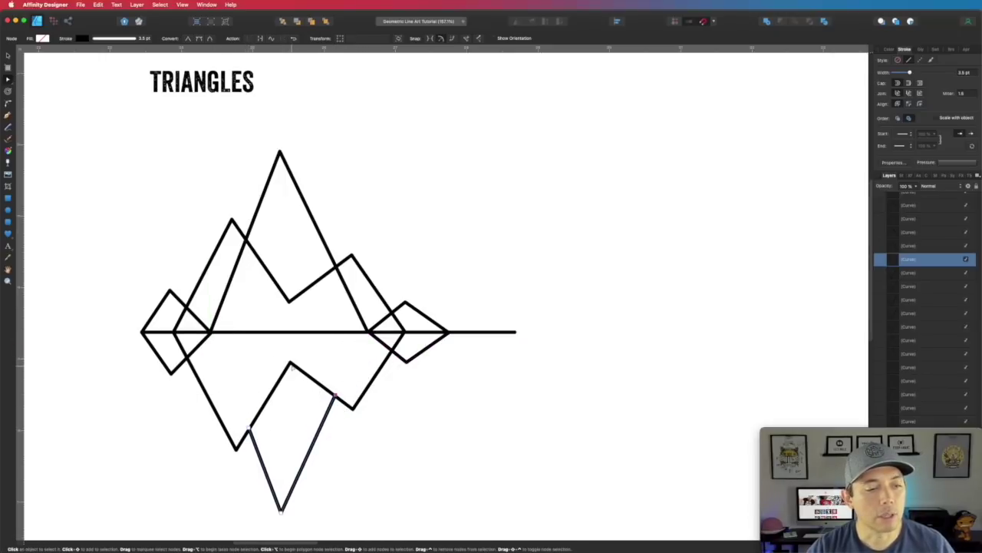
- Extend the right reflected ridge's upper-left end to the horizon, and trim the left reflected ridge to the small left diamond's edge
left_click(295, 367)
left_click_drag(290, 362, 258, 334)
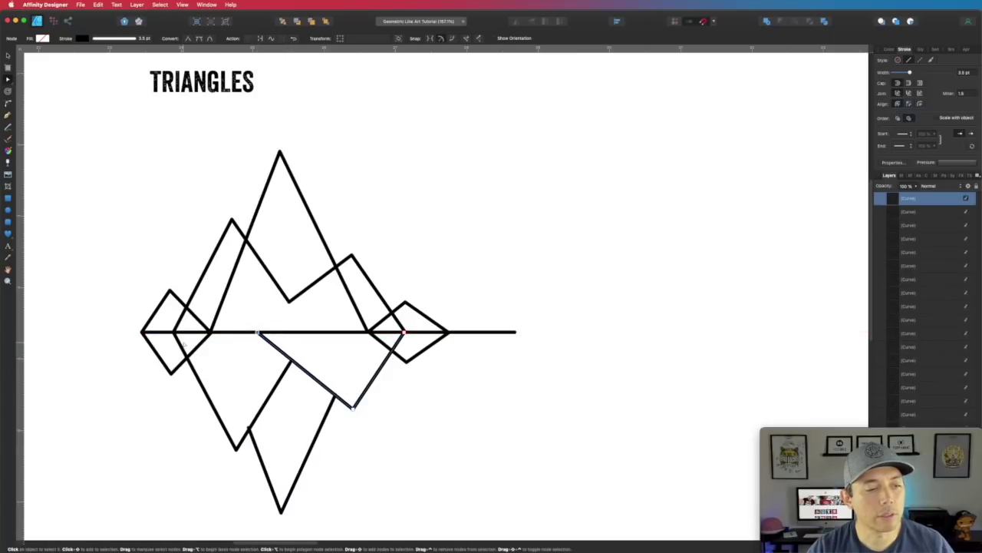
left_click(183, 348)
mouse_move(183, 348)
left_mouse_down()
mouse_move(176, 333)
mouse_move(187, 357)
left_mouse_up()
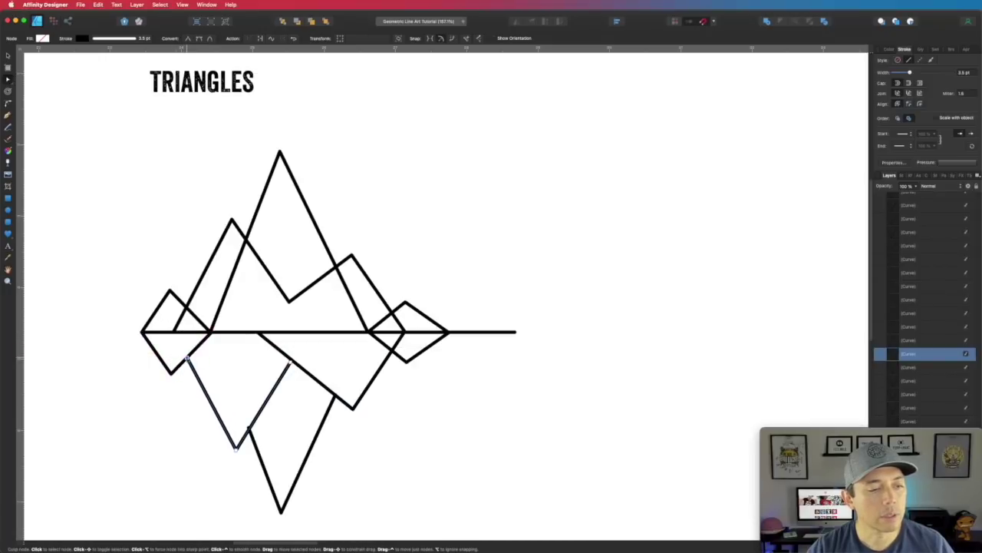
- Align the large reflected peak's left end with the adjacent ridge, and trim the right reflected ridge's end to the small right diamond's edge
left_click(251, 434)
left_click_drag(250, 432, 248, 428)
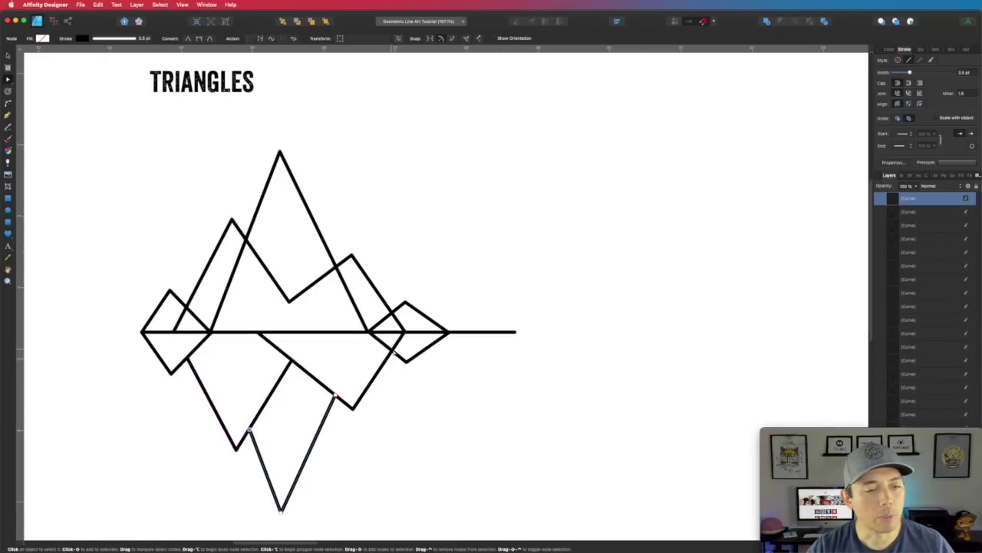
left_click(370, 332)
left_click_drag(370, 333, 391, 352)
left_click(396, 341)
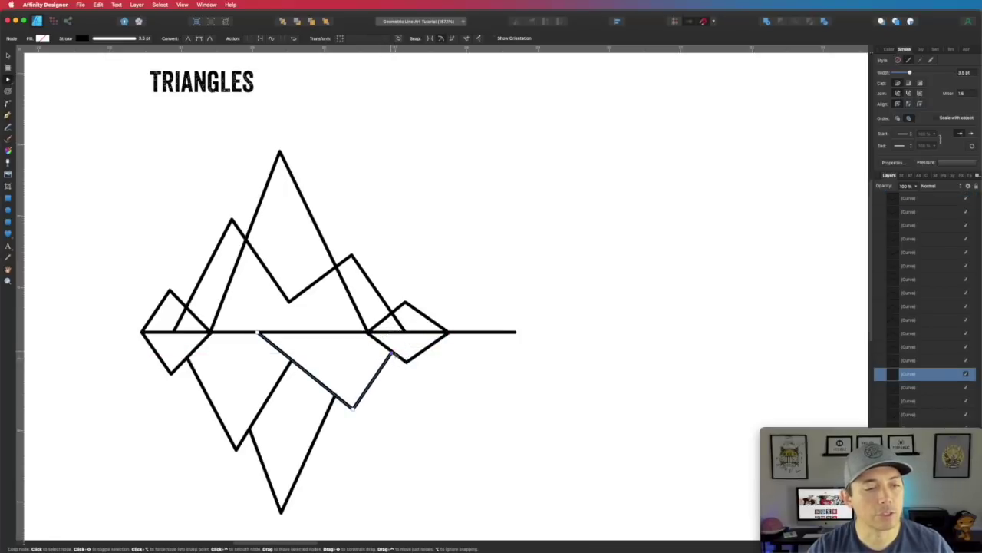
left_click(429, 380)
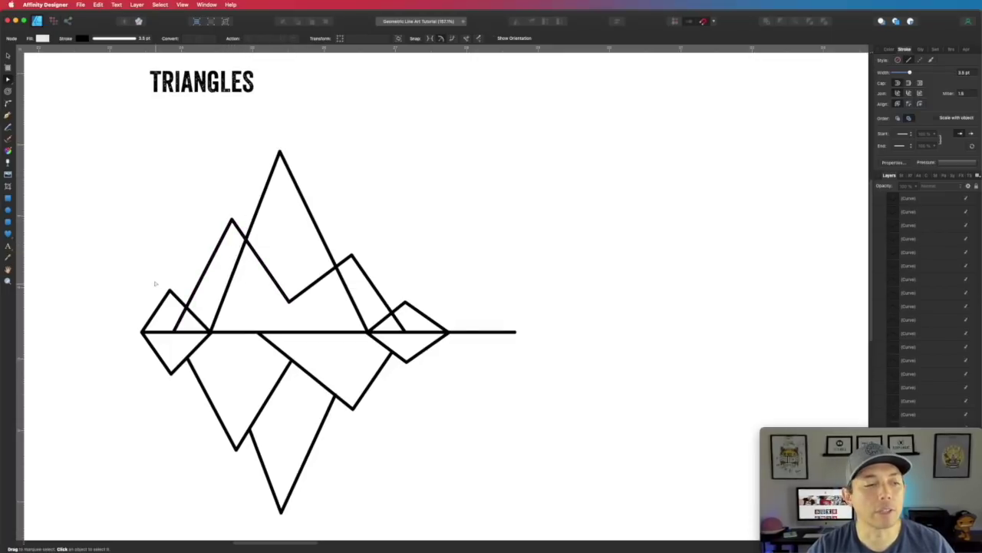
- Draw a two-segment line in the small left peak from the second ridge's foot to the left slope, ending at the ridge crossing
scroll(175, 303, "up", 1)
scroll(176, 303, "down", 3)
scroll(175, 303, "up", 8)
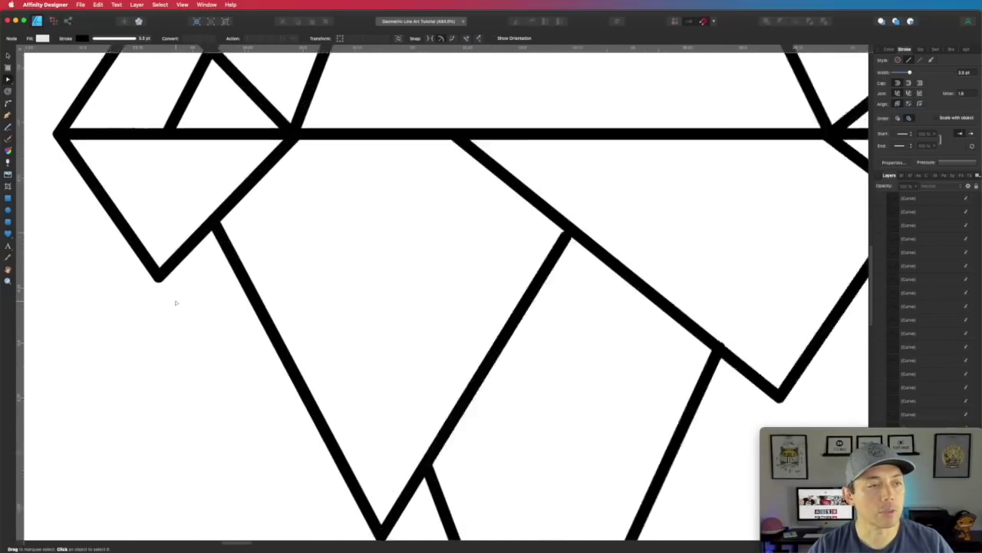
scroll(188, 234, "up", 5)
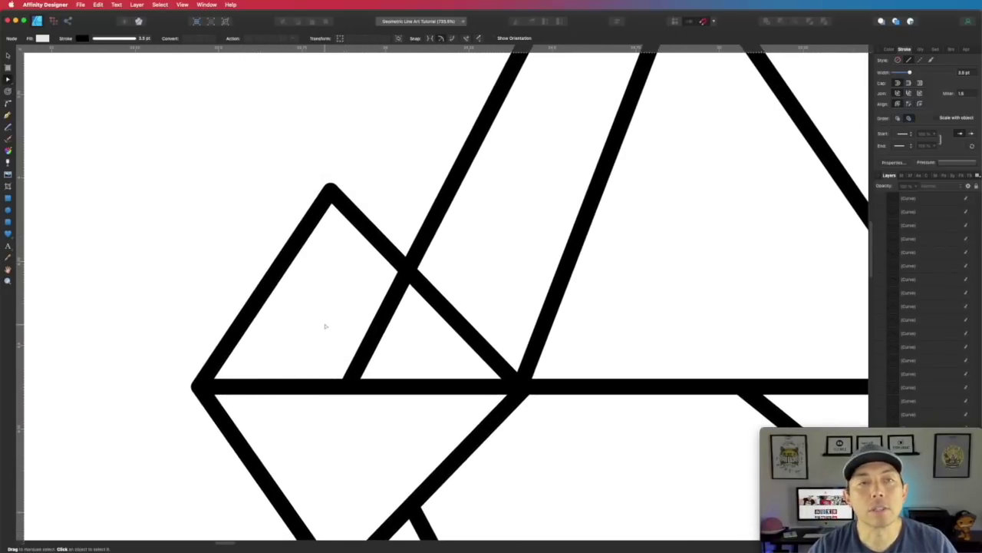
left_click(8, 115)
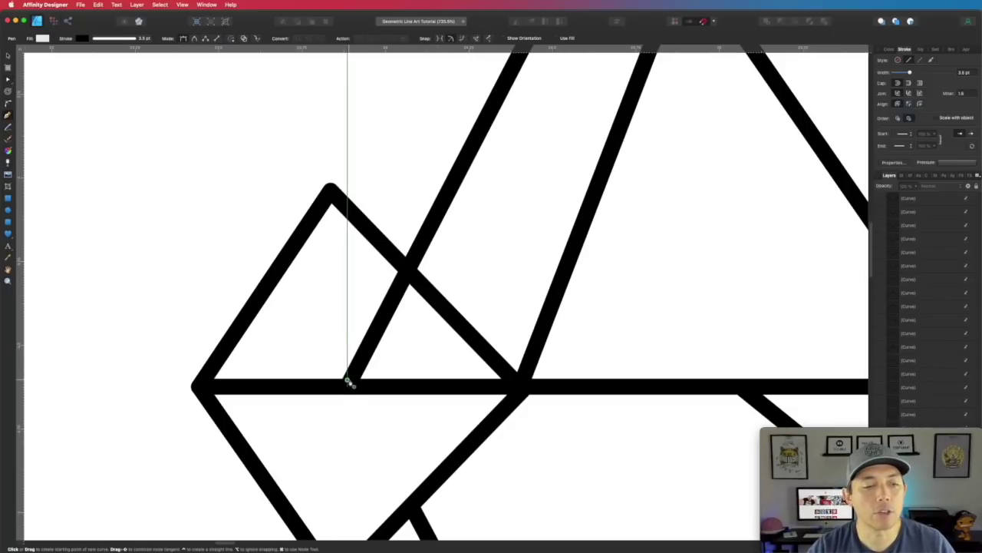
left_click(351, 381)
left_click(270, 280)
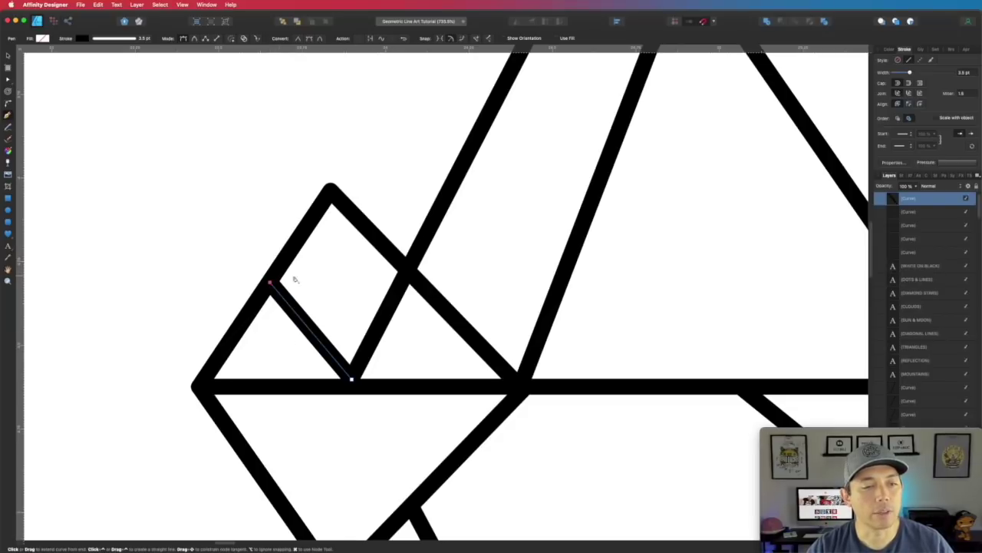
left_click(399, 270)
key("Escape")
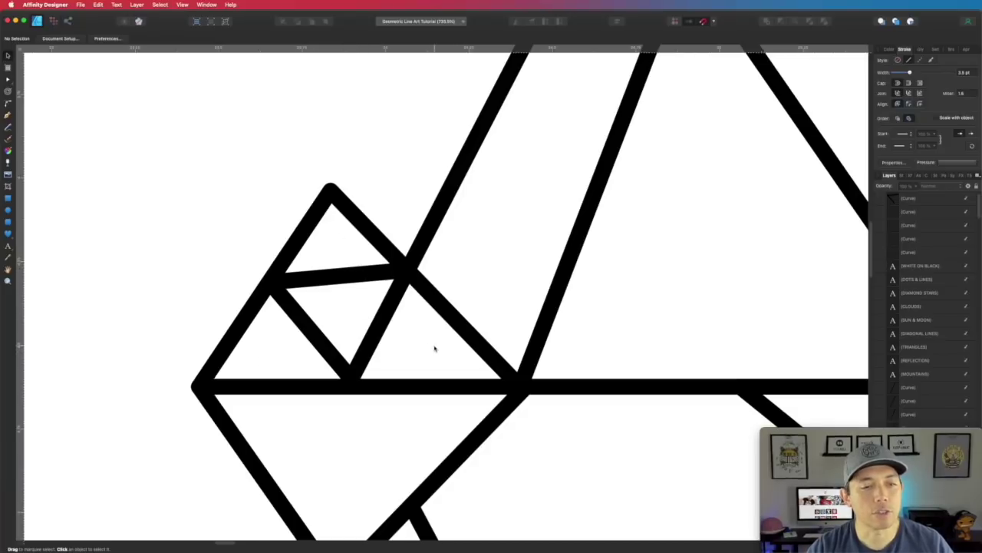
- Draw a two-segment zigzag from the small peak's ridge crossing to the large peak's left slope and back to the second peak's left slope
left_click(8, 115)
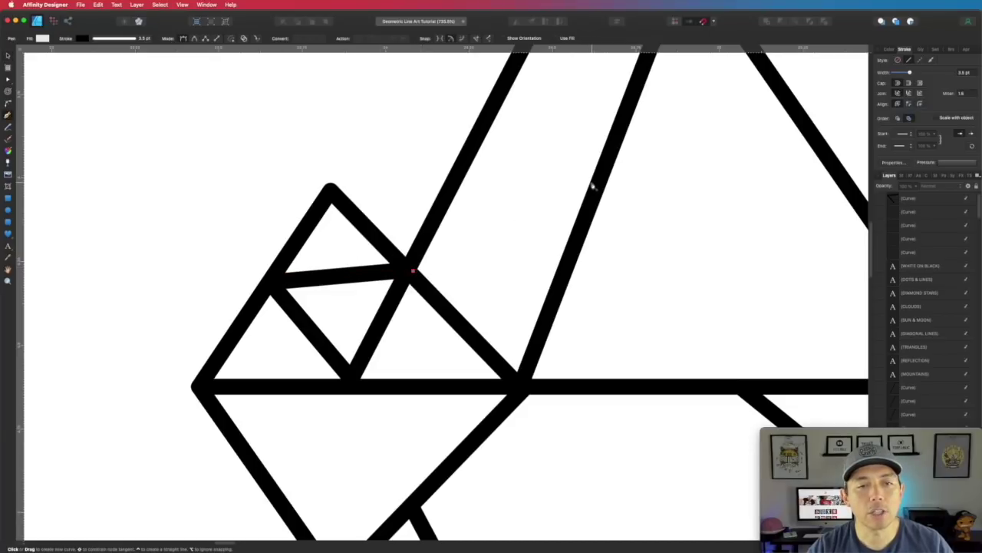
left_click(592, 181)
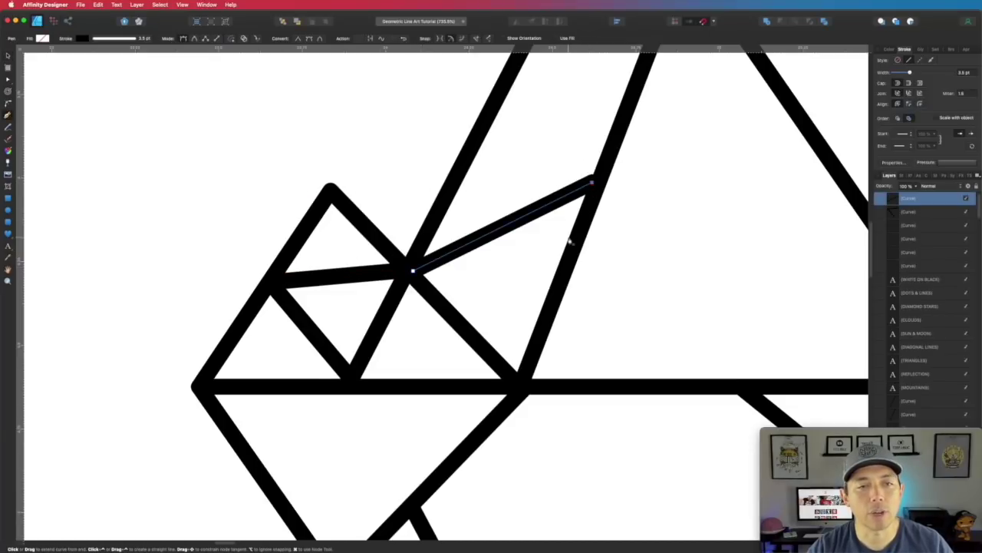
scroll(570, 237, "up", 5)
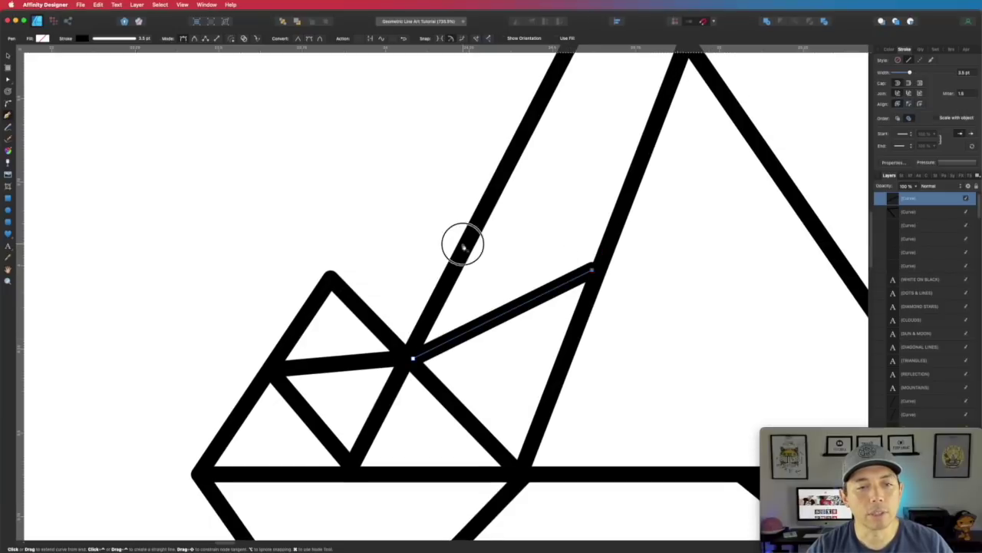
left_click(461, 244)
key("super+d")
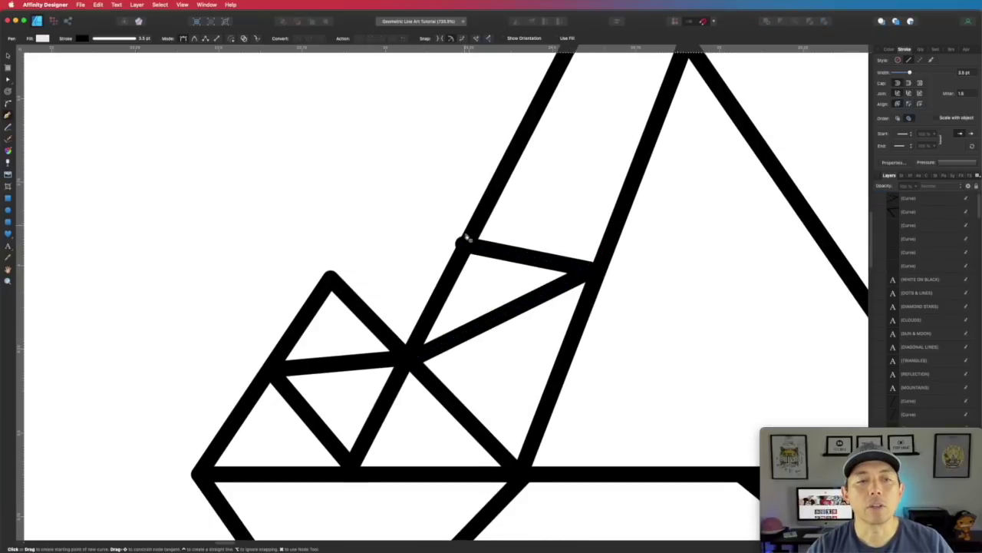
- Move the zigzag's upper end node slightly inward so it sits on the second peak's left slope
key("a")
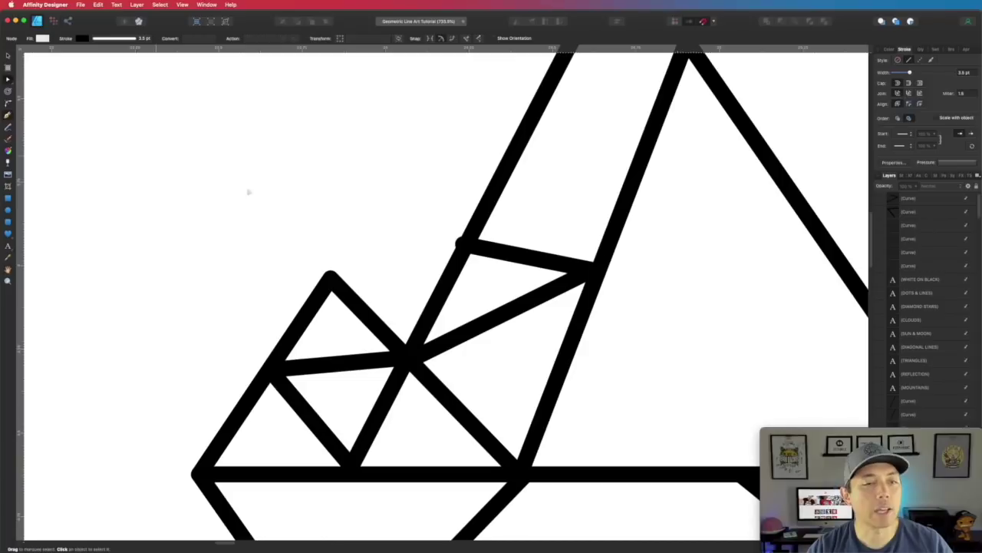
left_click(487, 250)
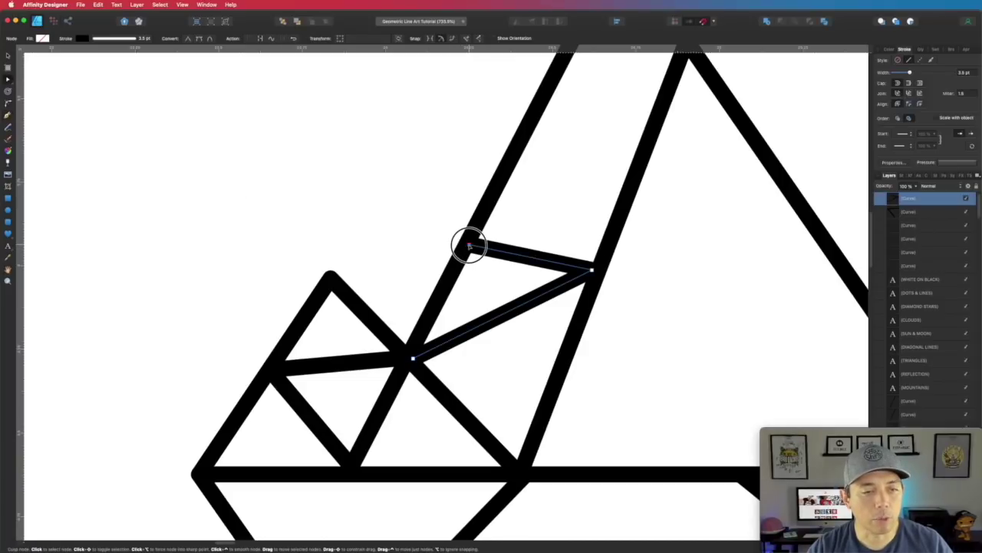
left_click(399, 193)
- Draw a line across the second peak from its crossing with the large peak to its left slope, and another down to the zigzag junction
left_click_drag(417, 166, 323, 244)
left_click_drag(339, 210, 318, 235)
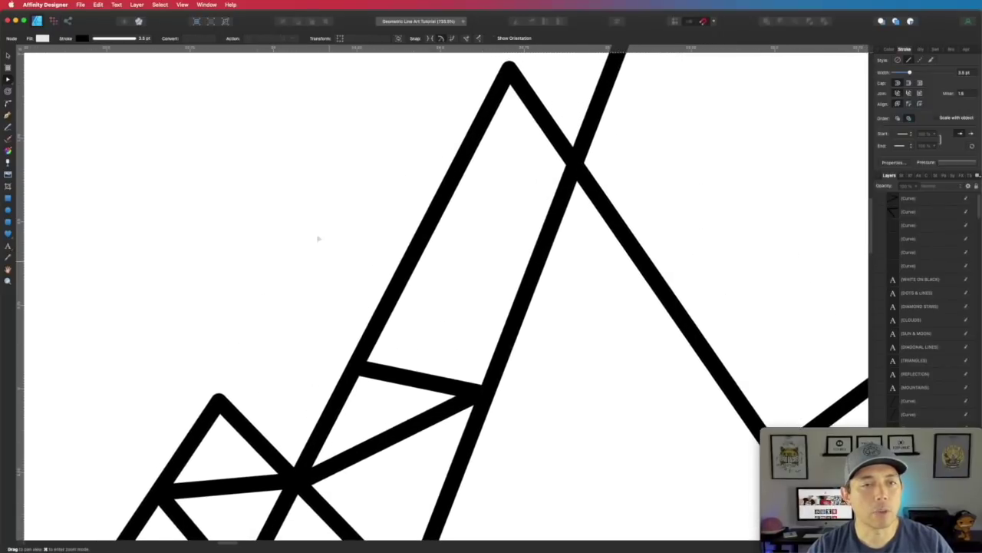
left_click(8, 115)
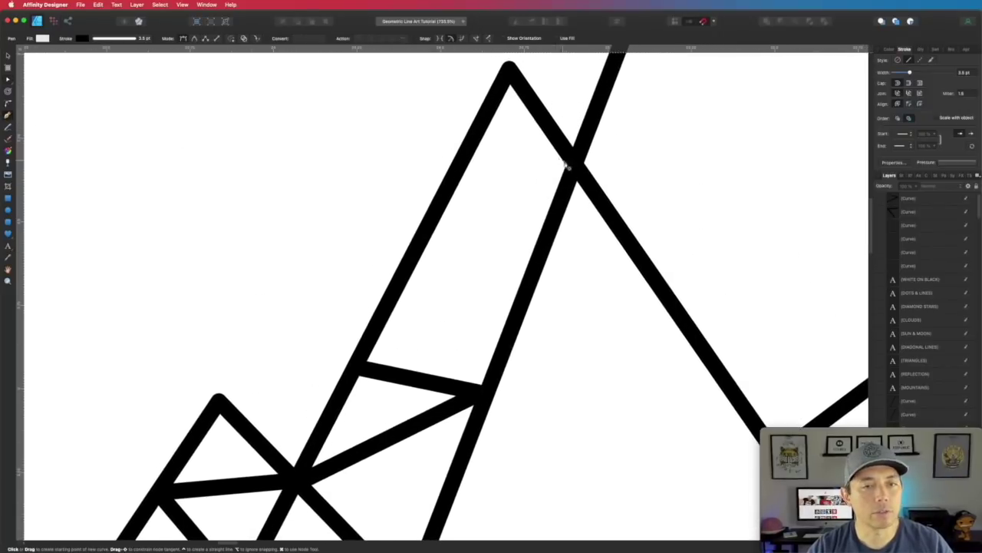
left_click(443, 202)
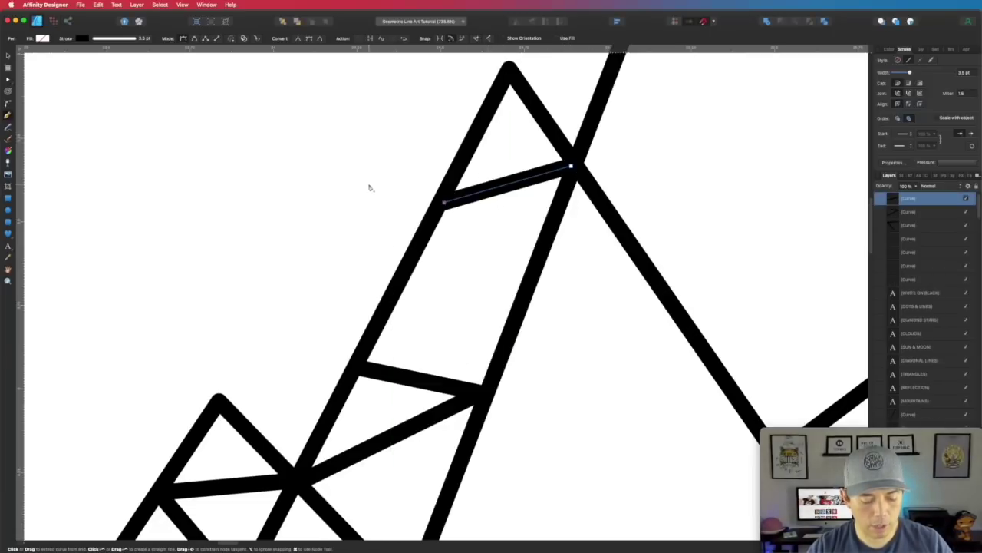
key("Escape")
left_click(445, 203)
left_click(484, 389)
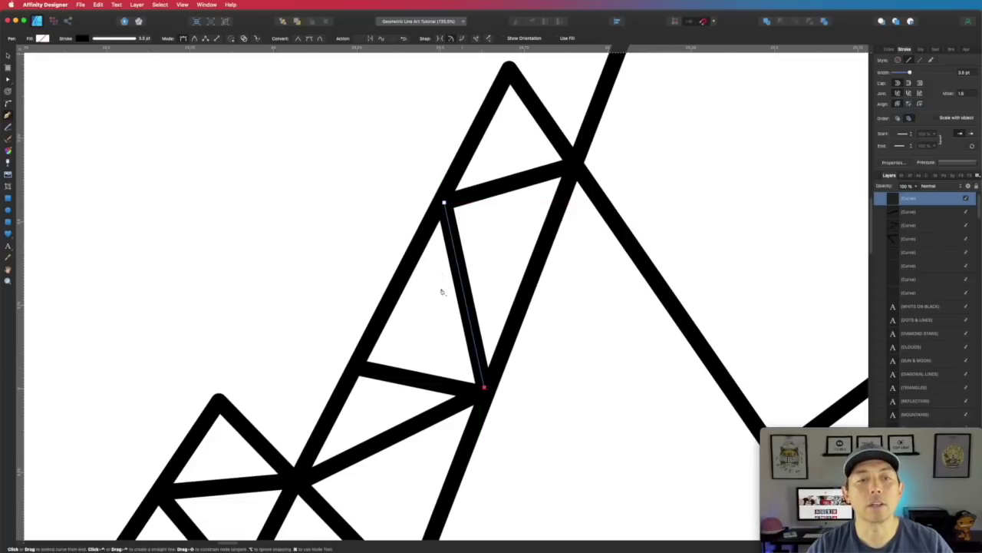
key("a")
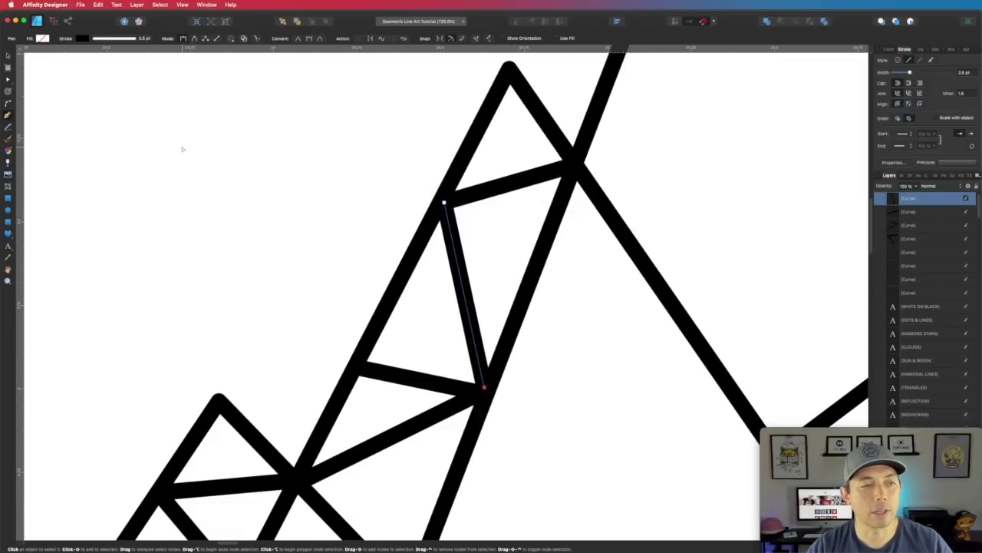
left_click(183, 148)
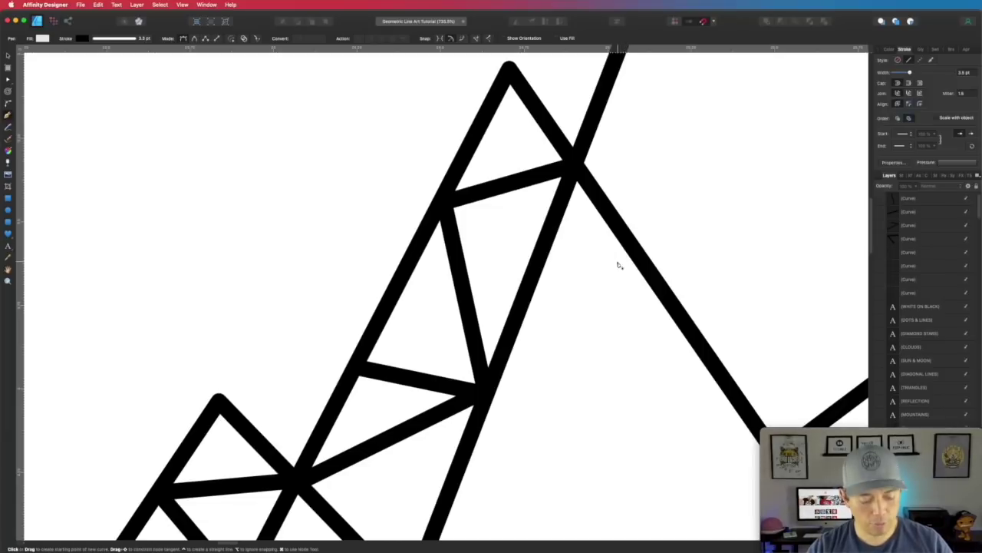
- Draw a short crossbar from the large peak's left slope to the second peak's right slope, and a line from its left end to the horizon
scroll(619, 265, "down", 3)
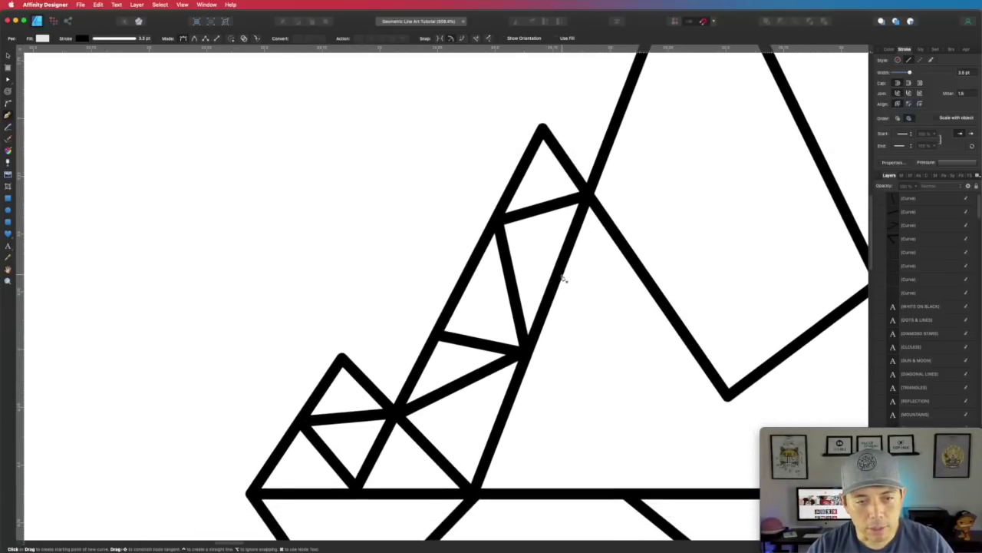
left_click(560, 274)
left_click(637, 269)
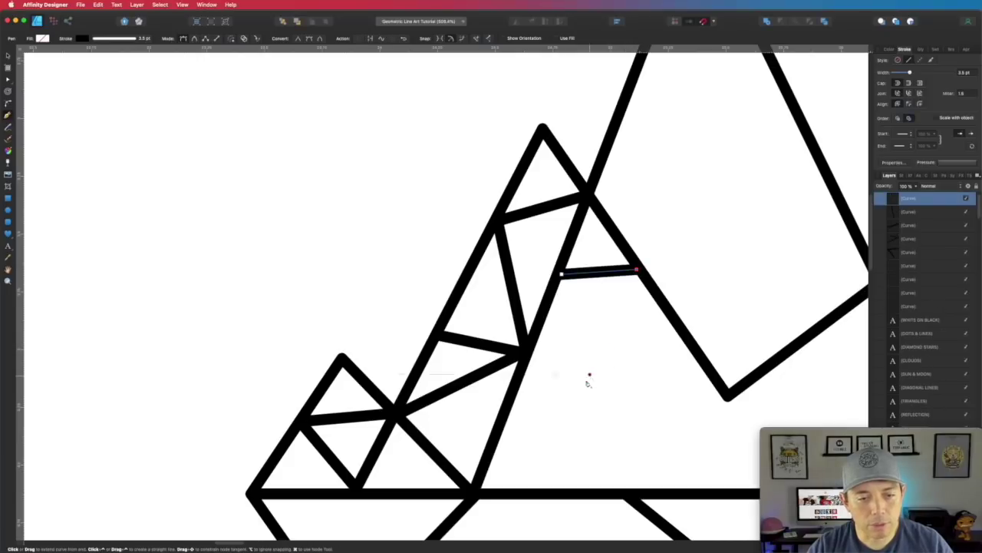
key("Escape")
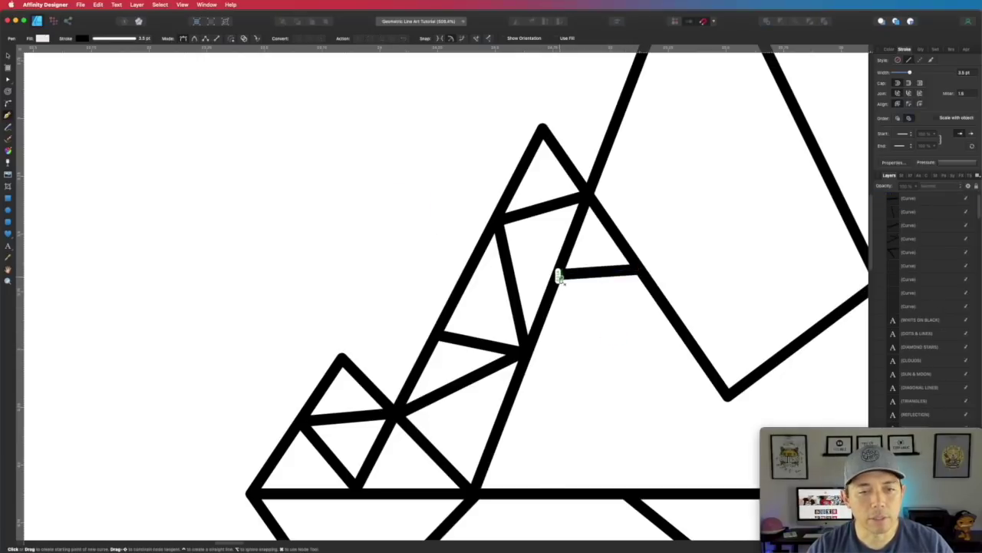
left_click(627, 491)
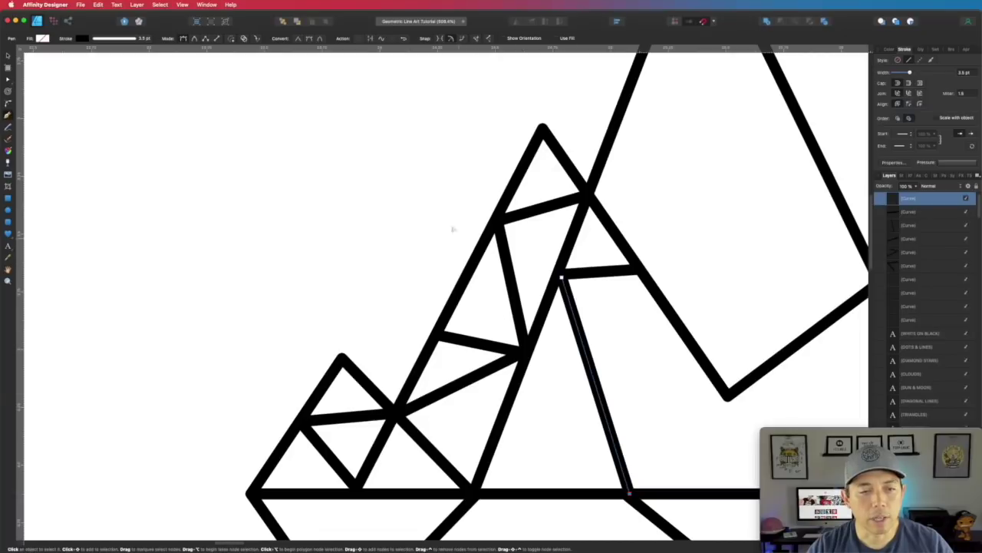
key("Escape")
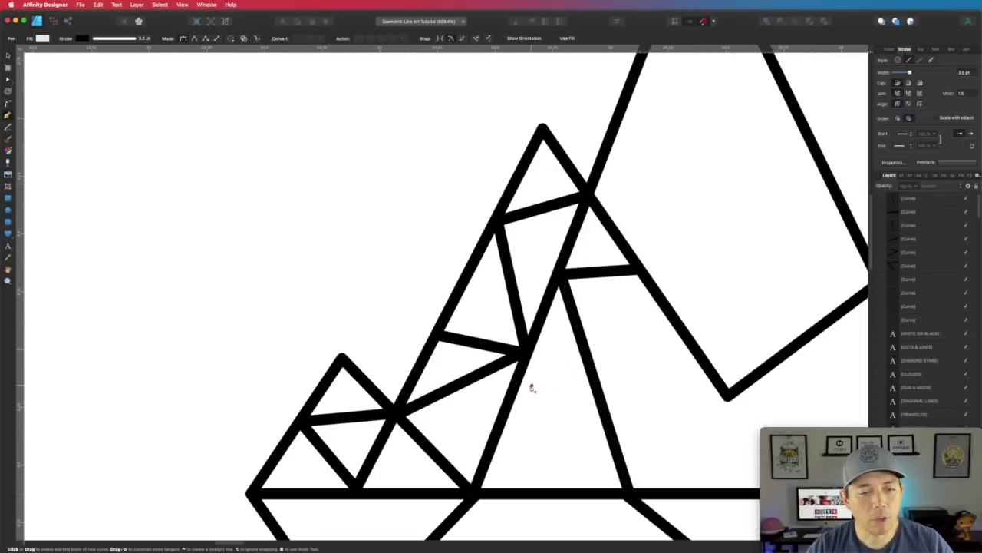
- Draw a crossbar between the large peak's lower left slope and the new line running down to the horizon
left_click(519, 382)
left_click(595, 386)
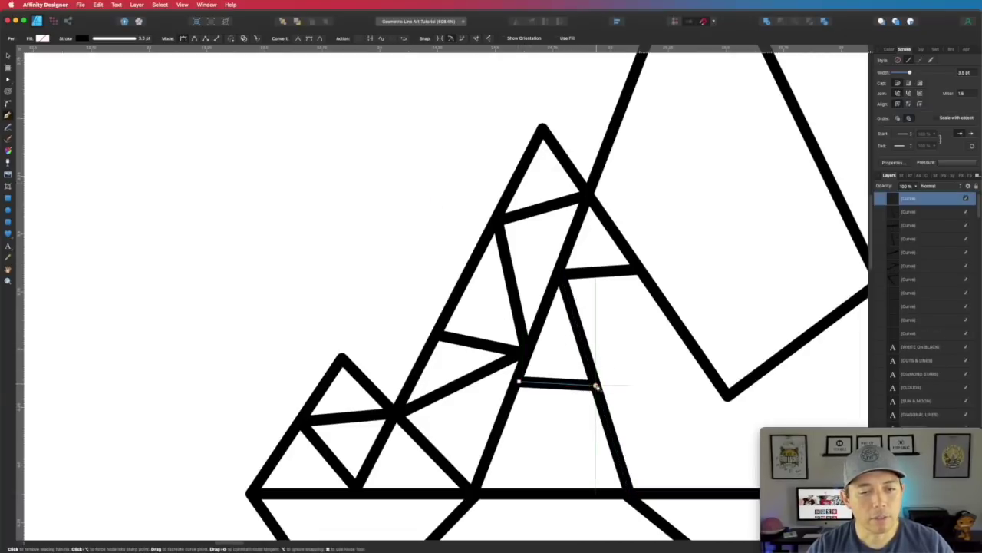
key("Escape")
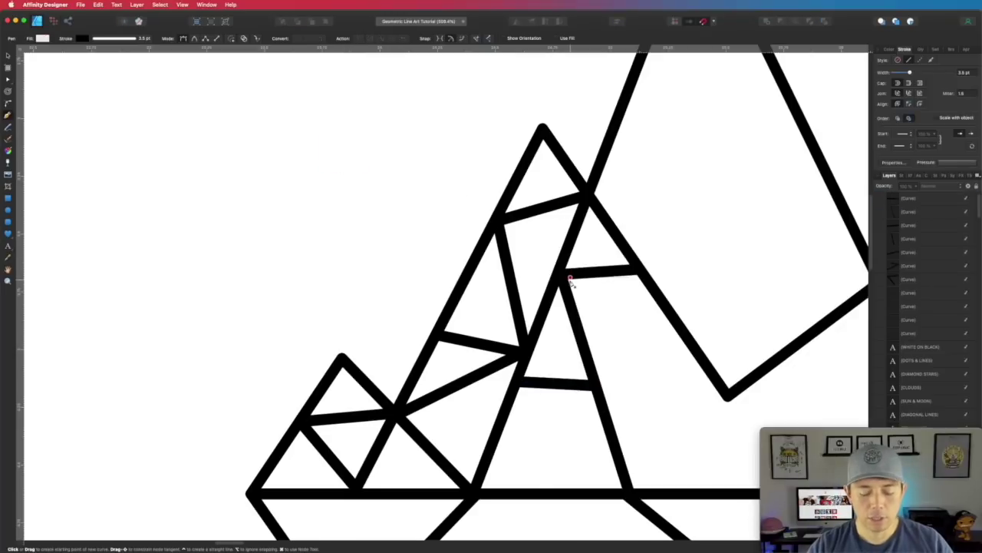
scroll(612, 330, "down", 6)
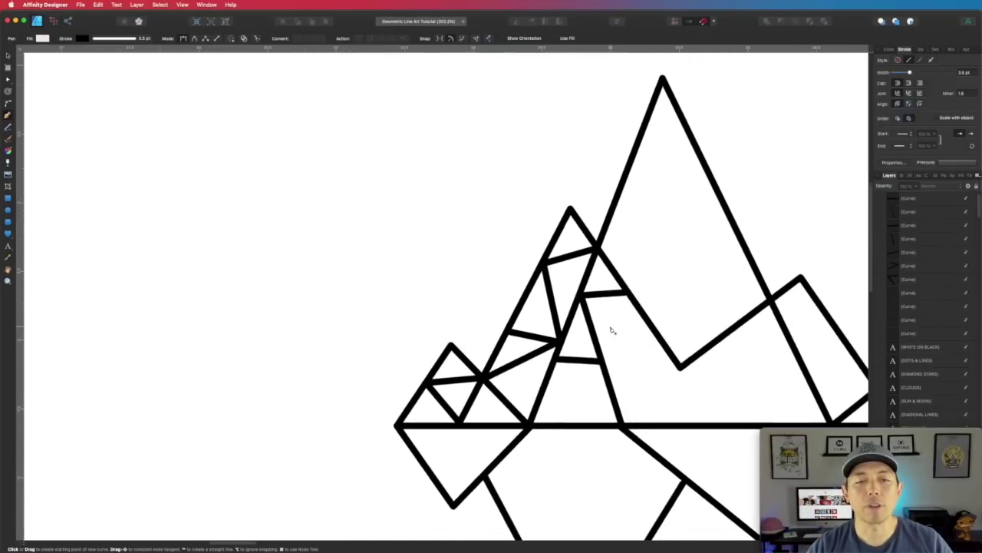
left_click_drag(732, 224, 581, 222)
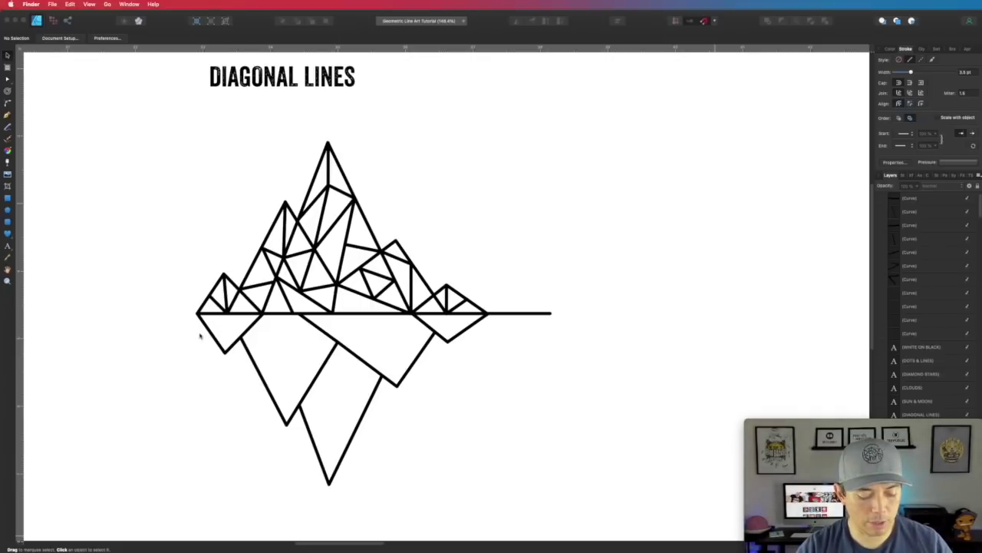
- In the DIAGONAL LINES drawing, draw a diagonal line in the left reflected diamond from the horizon to its lower left edge
scroll(210, 329, "up", 5)
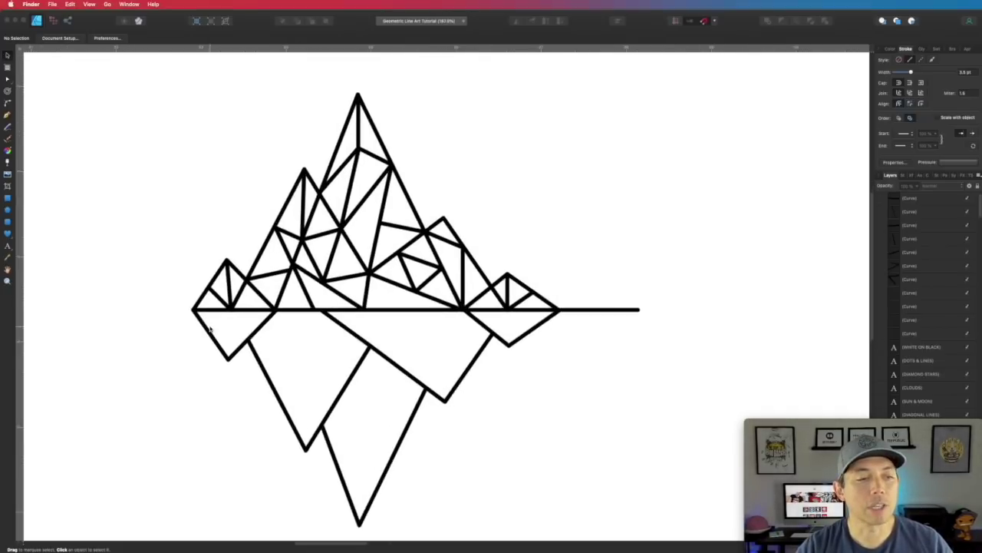
scroll(208, 322, "up", 2)
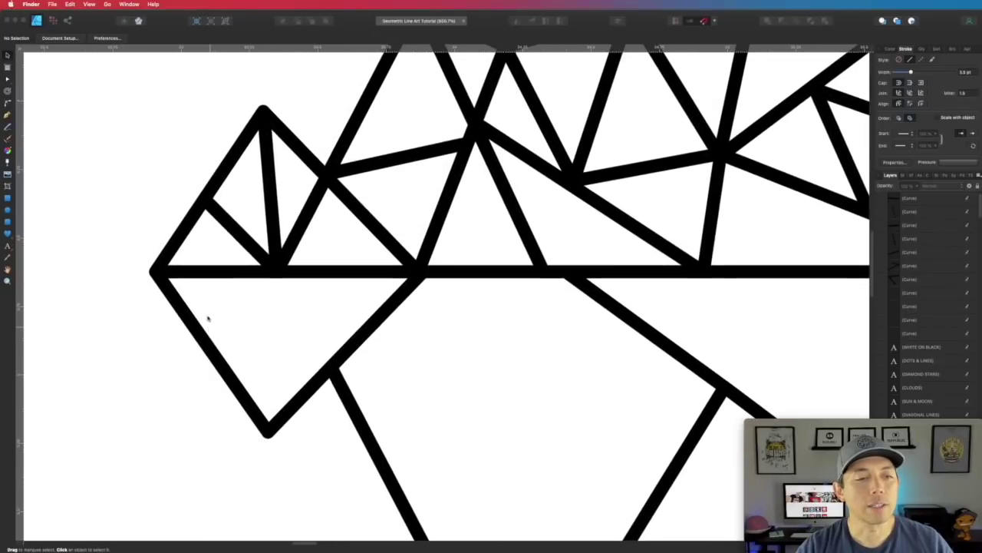
left_click(7, 117)
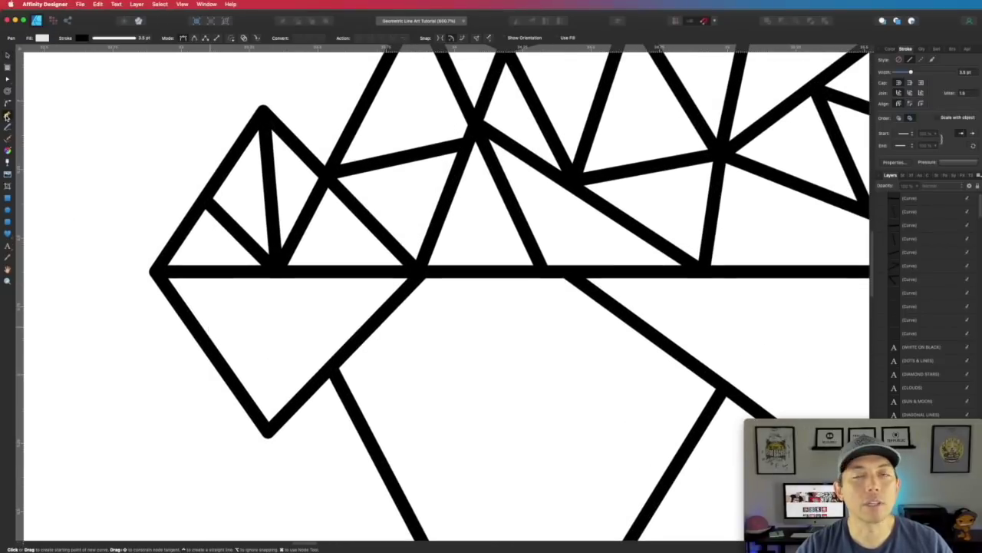
left_click(384, 272)
left_click(239, 396)
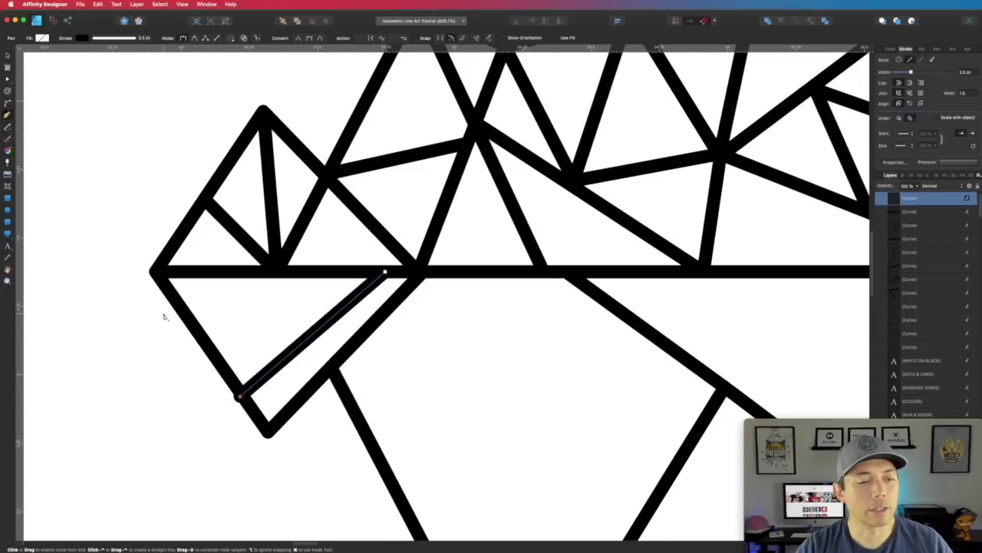
- Adjust both end nodes of the diagonal line so it runs parallel to the diamond's lower right edge
left_click(7, 80)
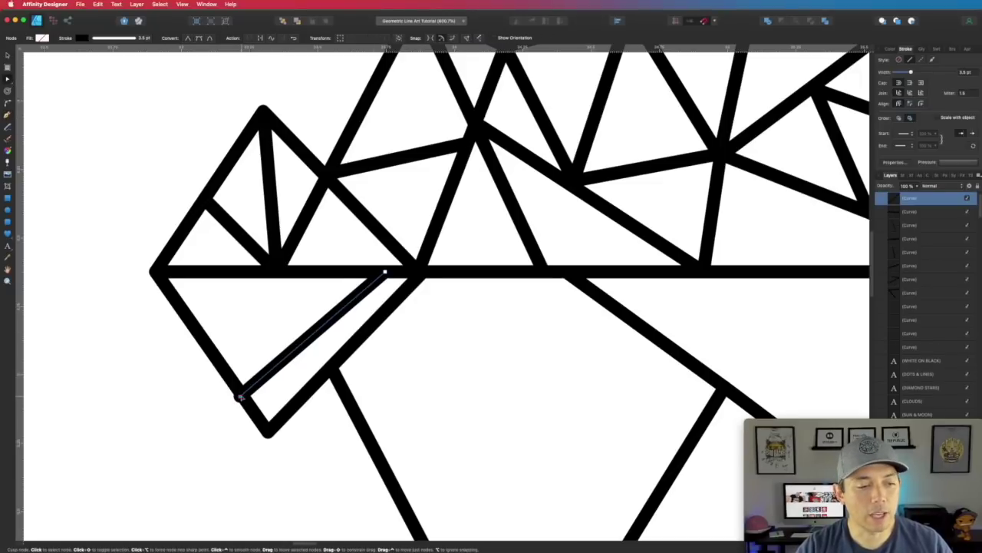
left_click_drag(237, 398, 250, 402)
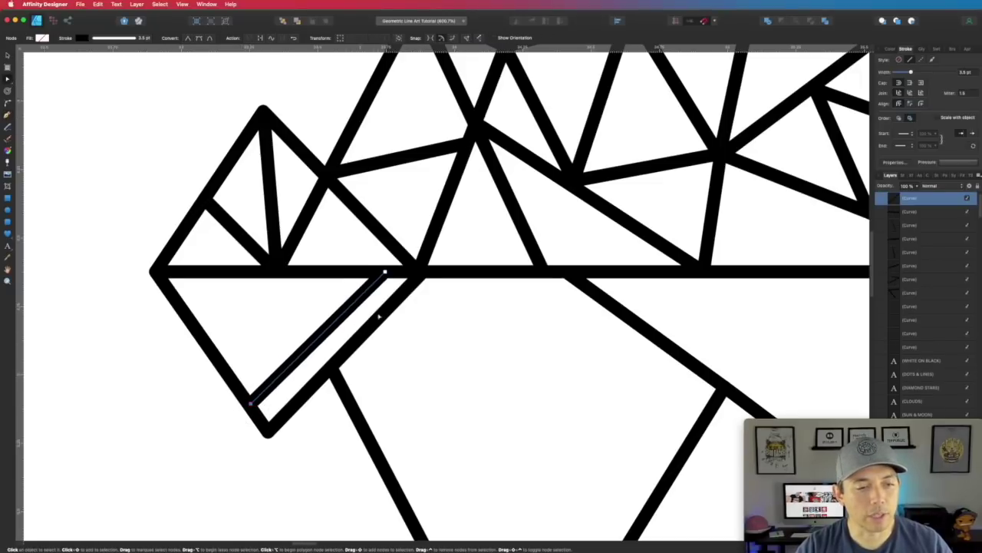
left_click_drag(381, 272, 380, 271)
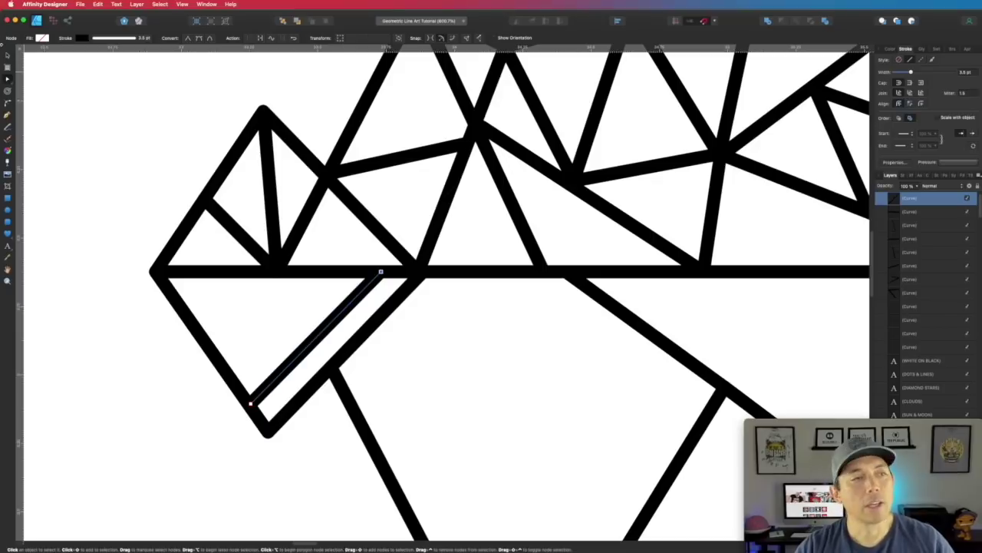
- Duplicate the diagonal line and place the copy level with it, a short distance to the left in the reflected diamond
left_click(6, 55)
left_click(230, 345)
left_click(347, 307)
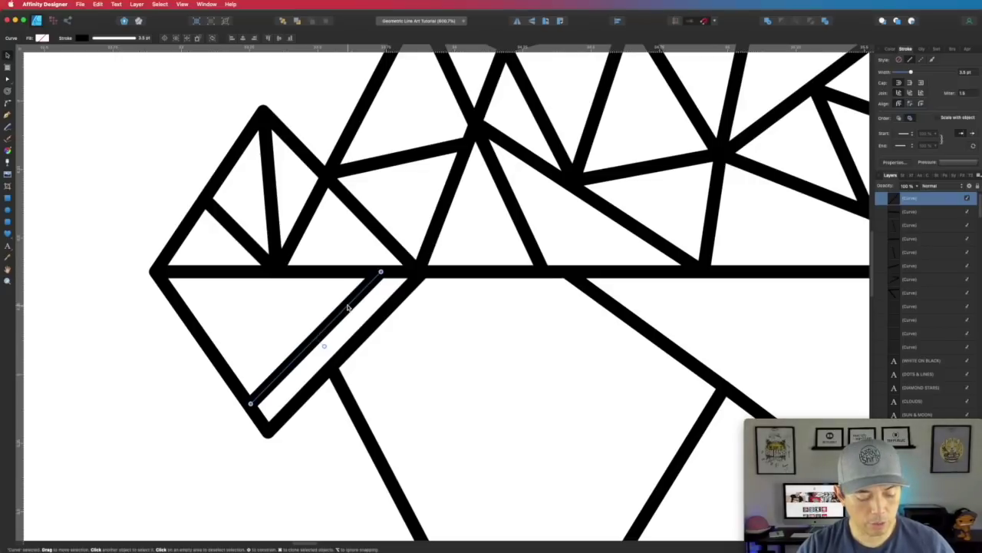
left_click_drag(347, 307, 305, 301)
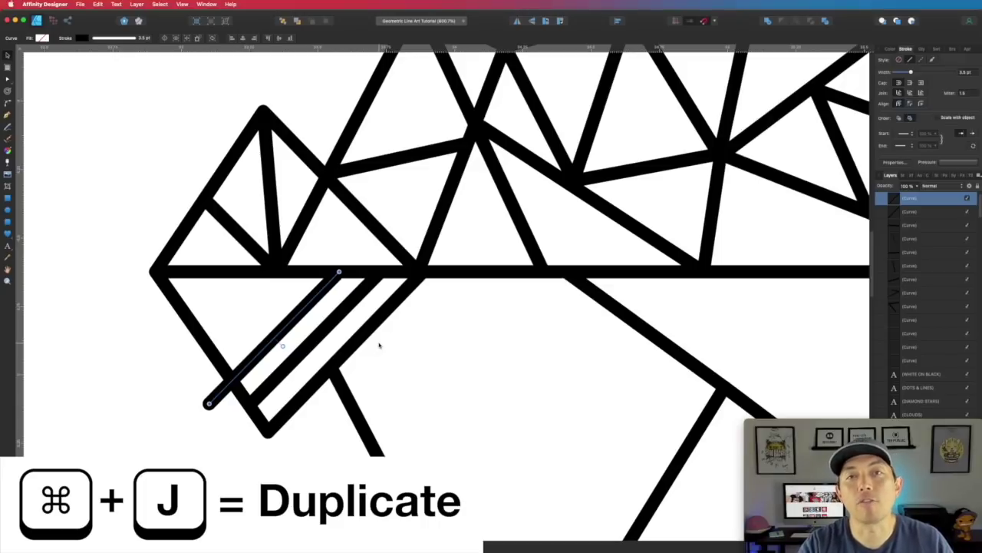
- Repeat the offset duplication of the diagonal line until evenly spaced copies reach the reflected diamond's far left corner
key("super+j")
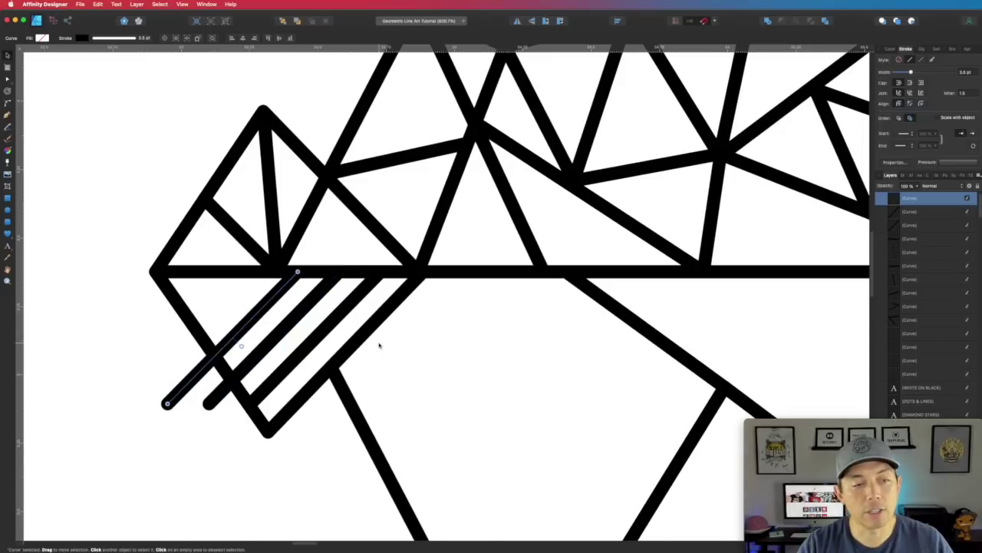
key("super+j")
key("super+j")
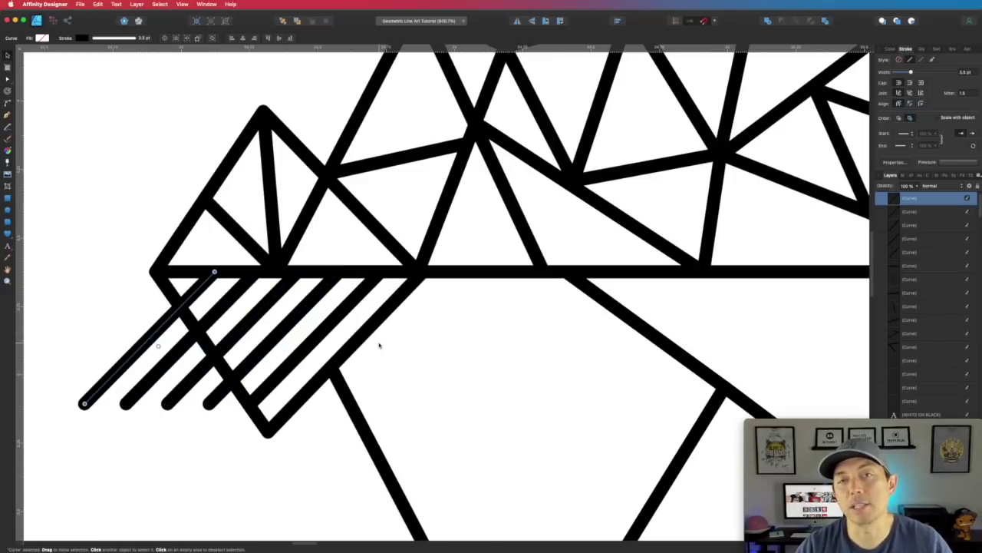
- Add a node to each of the four overhanging diagonal lines where it crosses the diamond's lower left edge
left_click(7, 87)
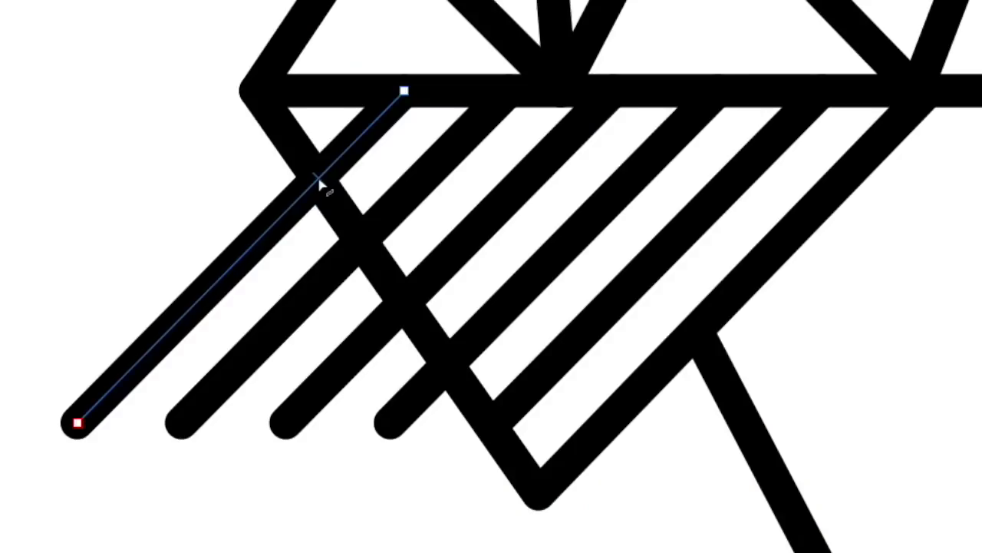
left_click(318, 178)
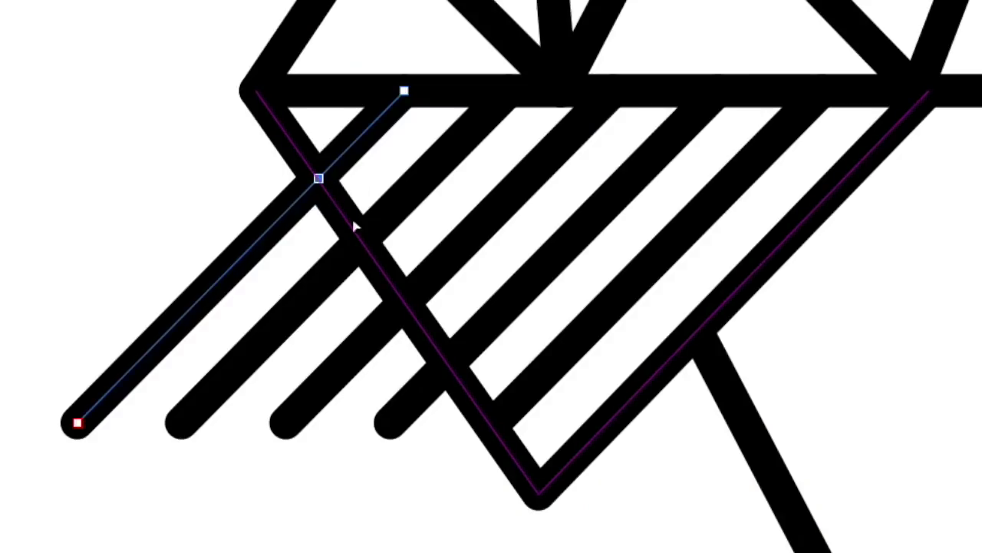
left_click(390, 223)
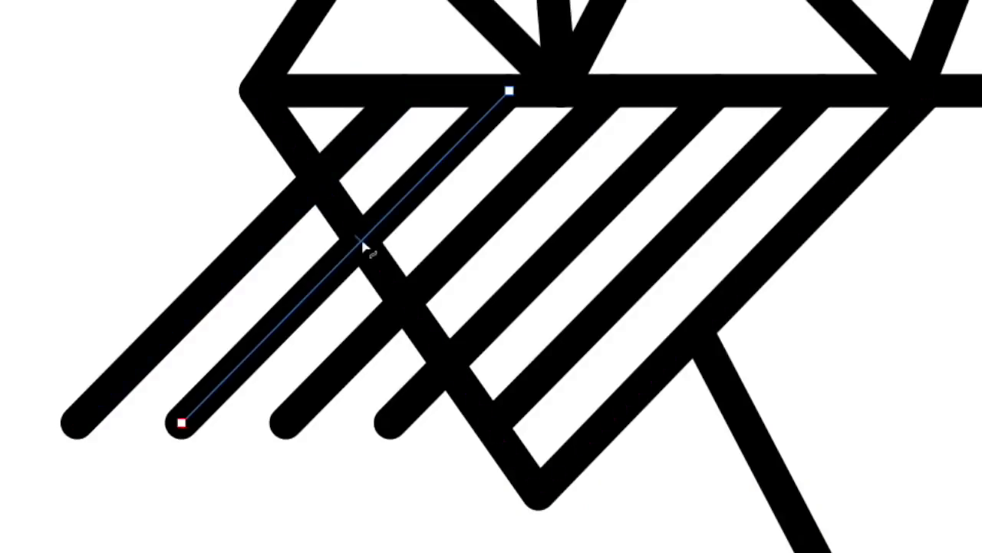
left_click(405, 320)
left_click(405, 303)
left_click(465, 359)
left_click(450, 363)
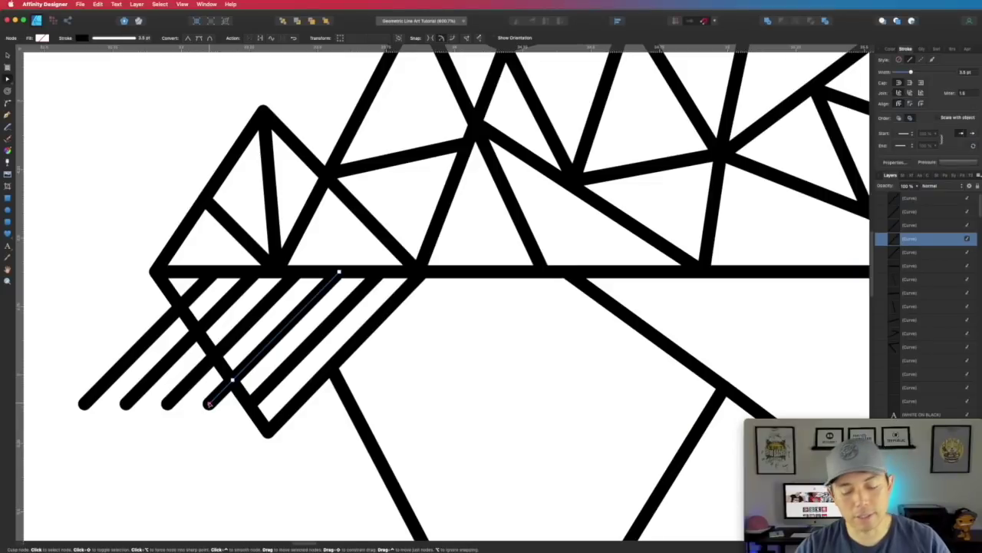
- Delete the outer end nodes of the four overhanging diagonal lines so they stop at the diamond's lower left edge
key("Delete")
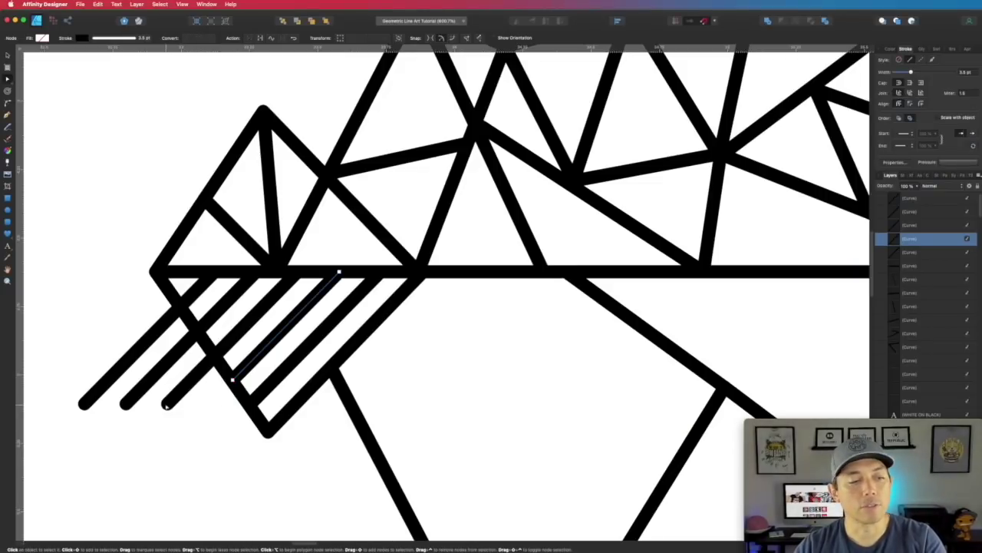
left_click(164, 406)
left_click(168, 405)
key("Delete")
left_click(125, 404)
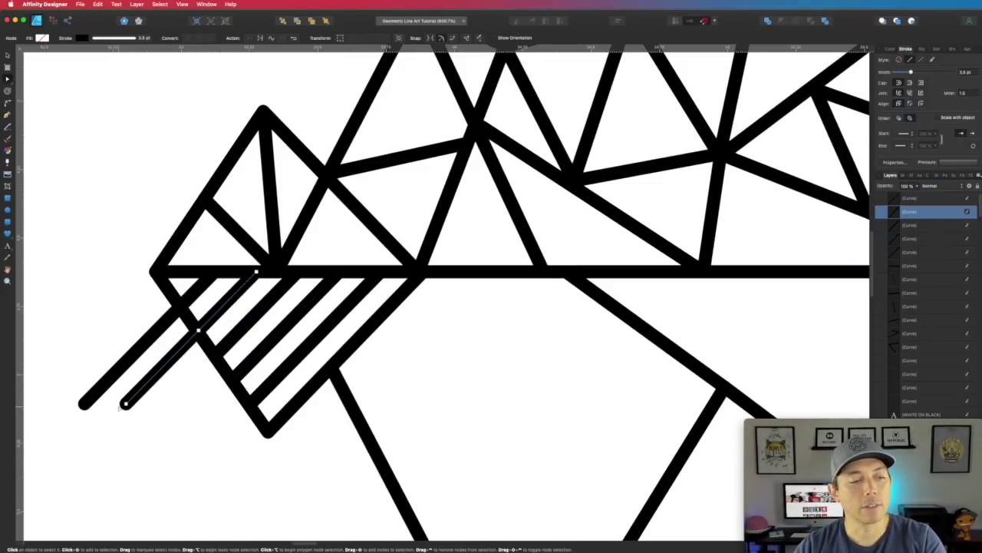
key("Delete")
left_click(84, 401)
left_click(83, 401)
key("Delete")
left_click(88, 357)
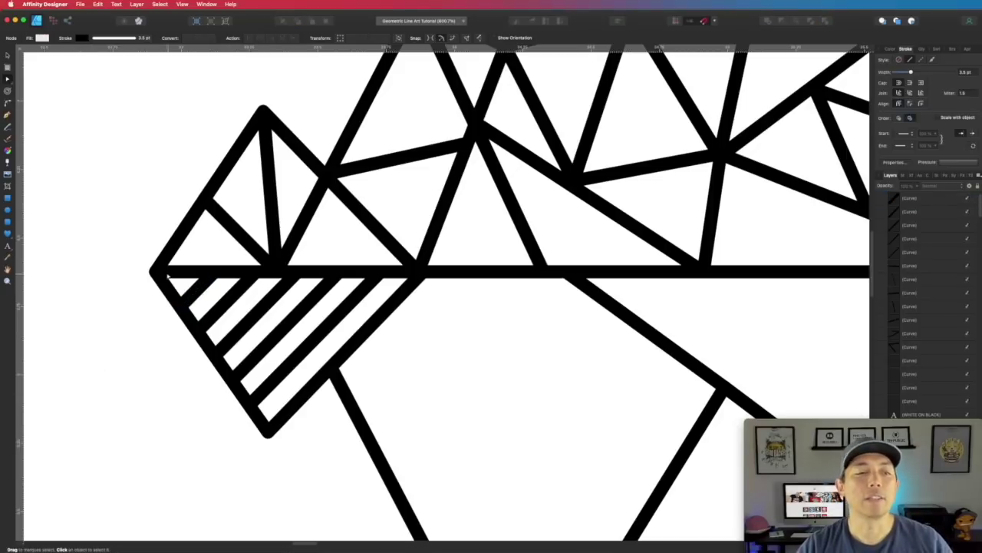
scroll(377, 386, "down", 5)
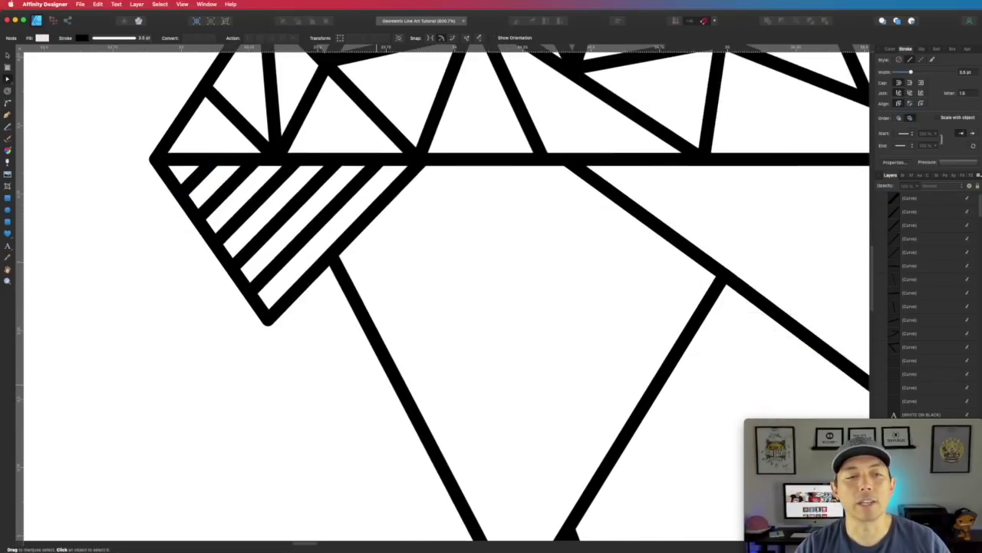
scroll(497, 382, "down", 5)
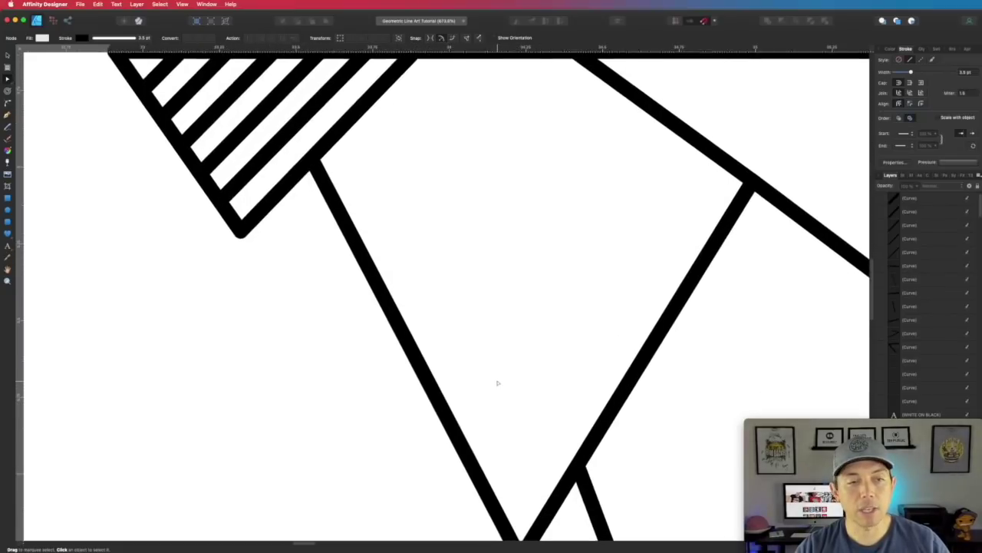
scroll(497, 383, "down", 4)
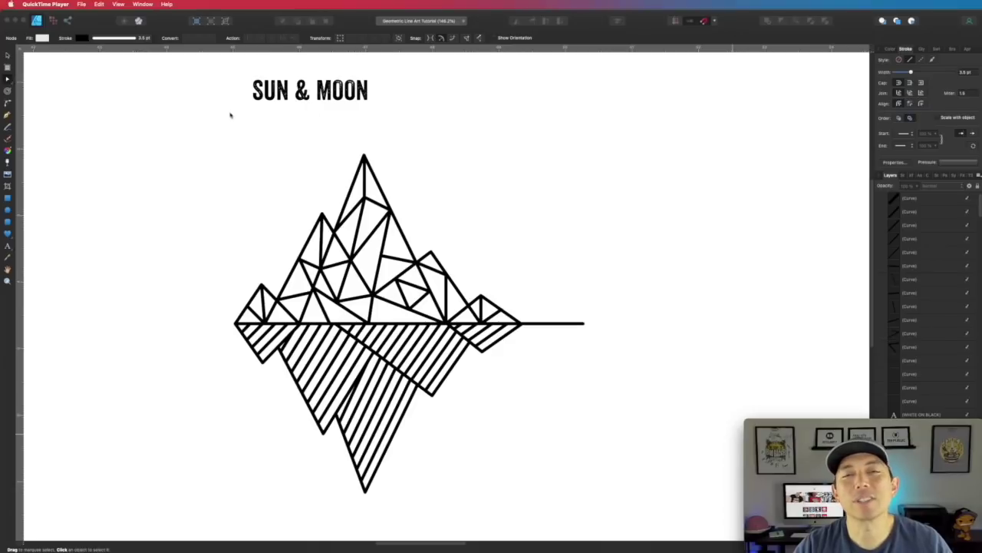
- In the SUN & MOON drawing, draw a circle in the sky beyond the main peak, remove its fill and move it slightly down
left_click(8, 211)
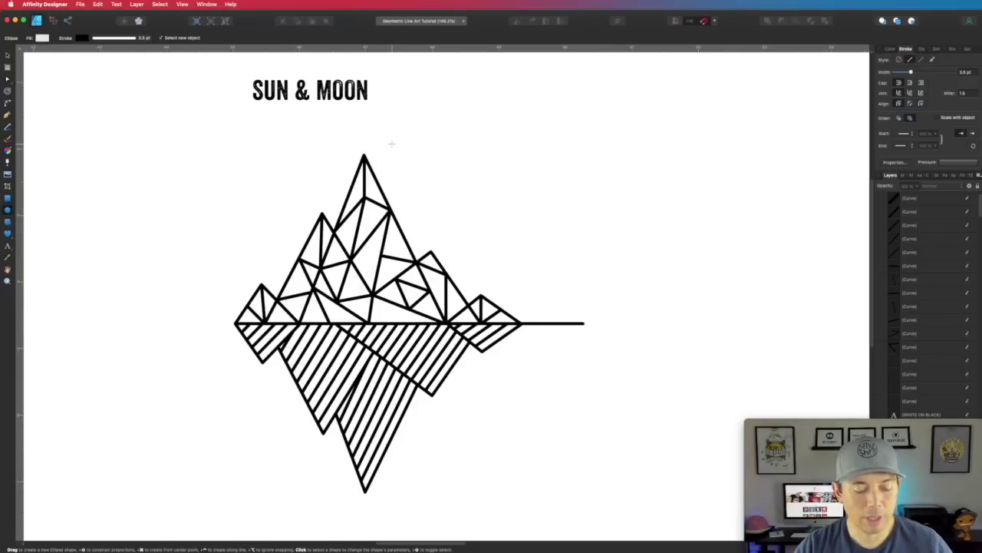
left_click_drag(489, 130, 536, 175)
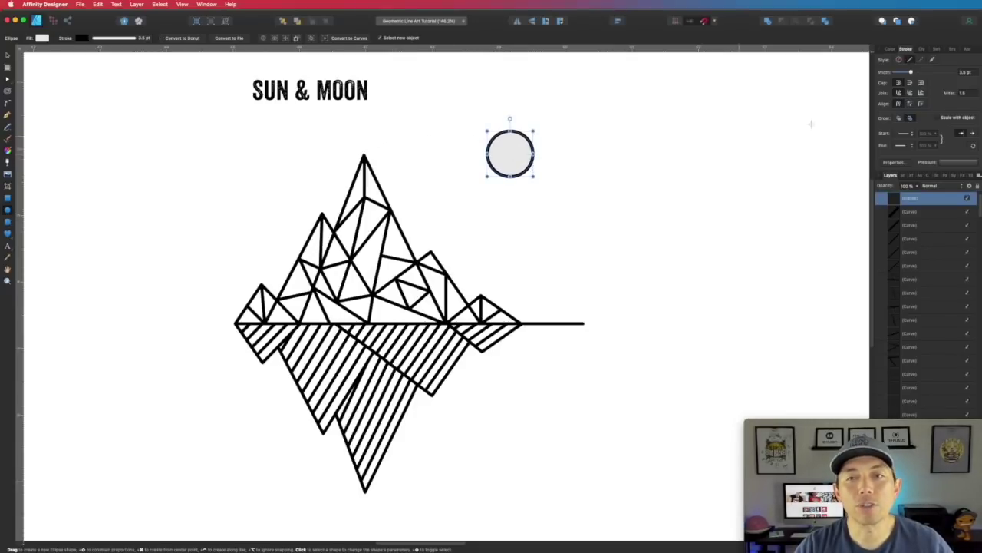
left_click(888, 50)
left_click(888, 68)
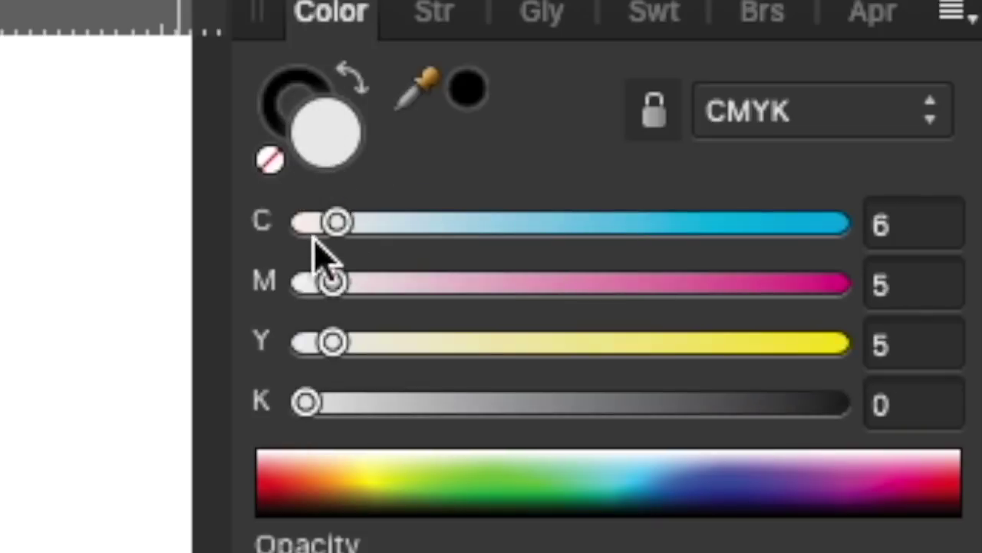
left_click(272, 165)
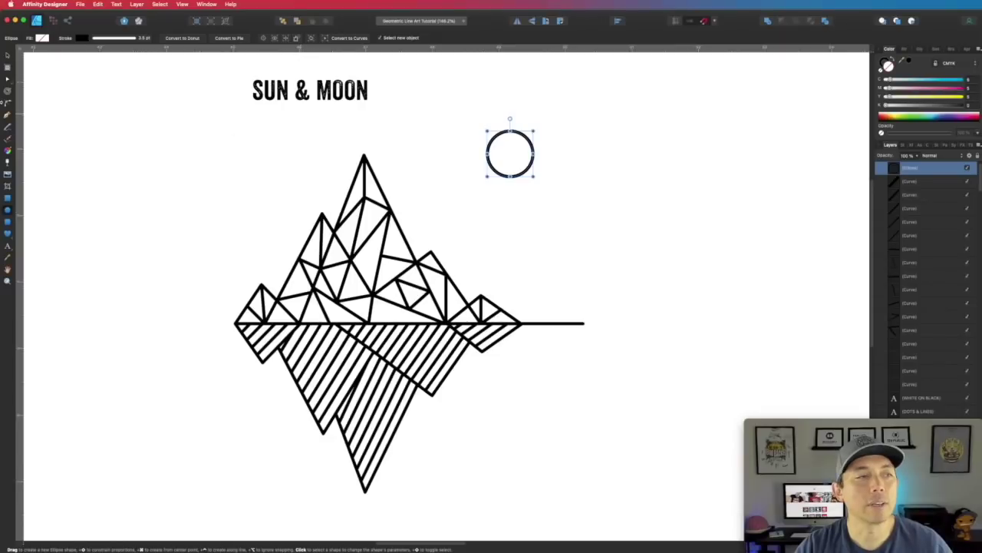
left_click(572, 184)
left_click_drag(520, 176, 522, 203)
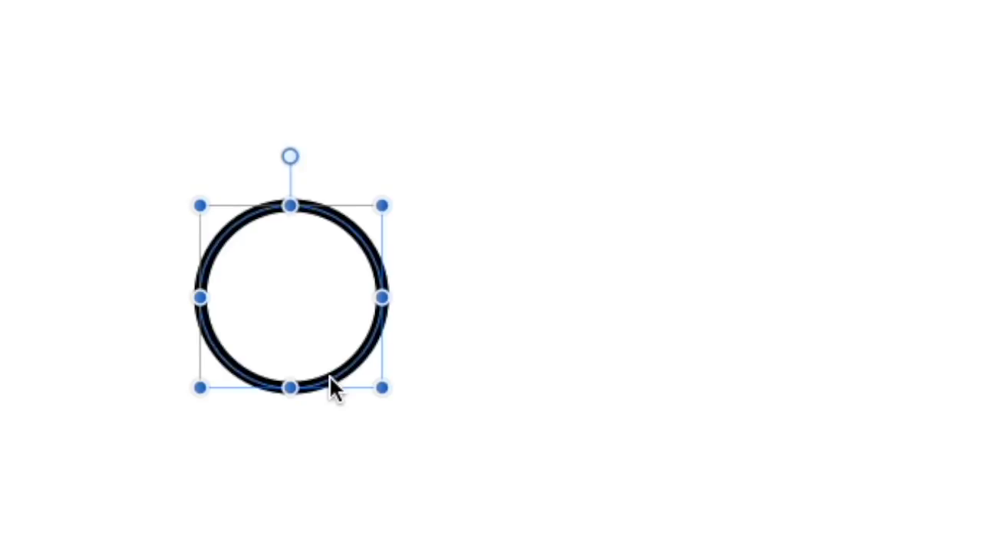
- Place a copy of the circle level beside it, then a second copy overlapping the first copy by about half
left_click_drag(523, 206, 592, 206)
left_click(722, 274)
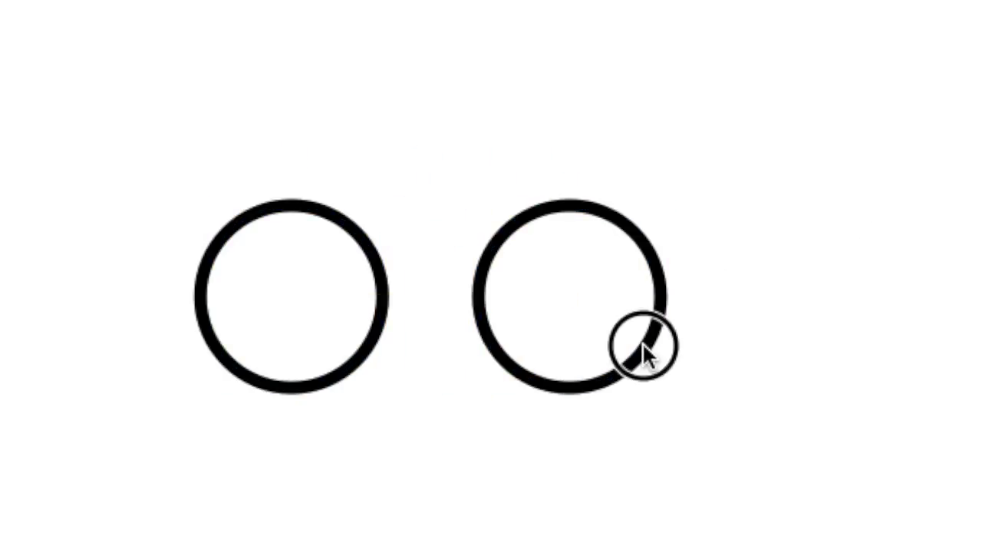
left_click(643, 343)
left_click_drag(642, 340, 728, 330)
left_click(938, 287)
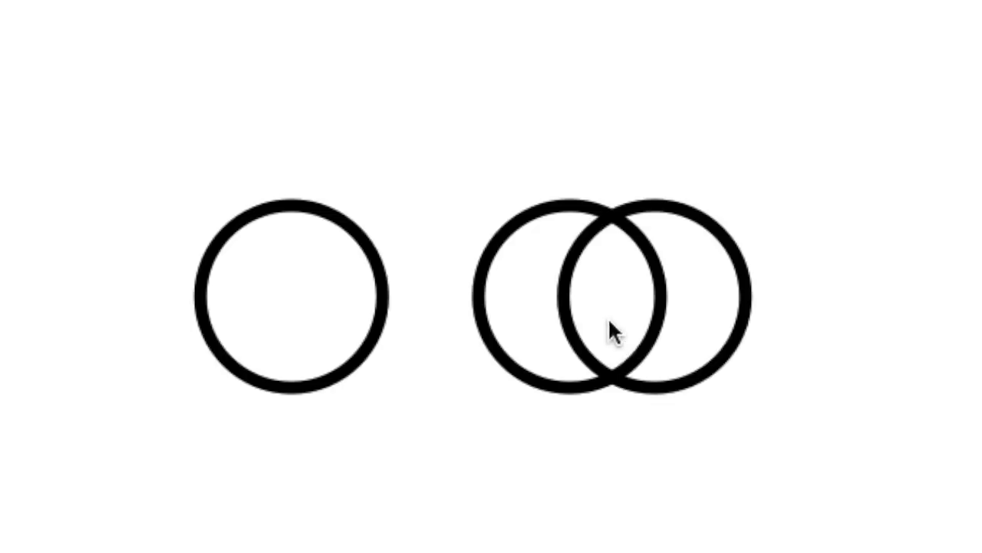
- Shrink the overlapping circle copy proportionally and shift it so it still covers part of the larger copy, centred at the same height
left_click(745, 258)
left_click_drag(744, 205, 710, 226)
left_click_drag(683, 378, 674, 357)
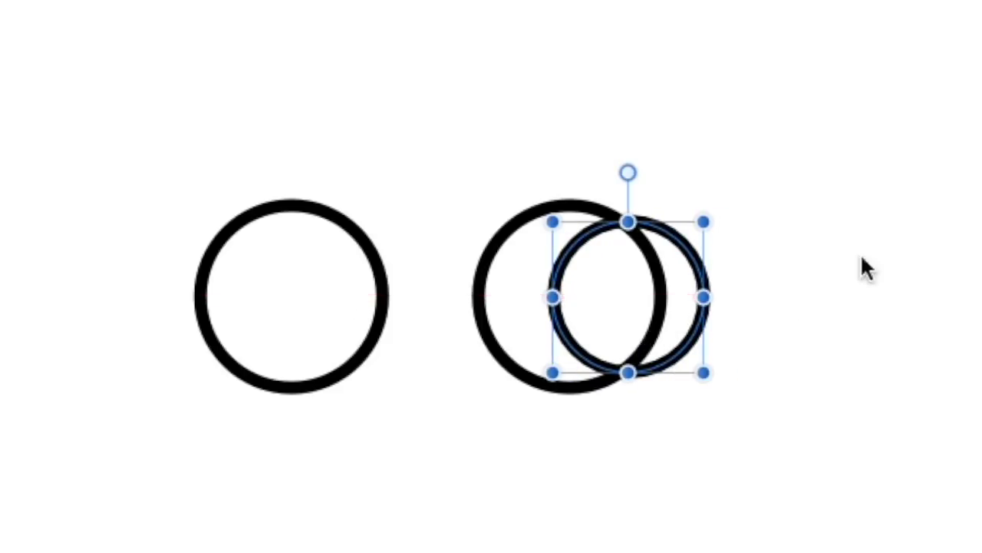
left_click(867, 273)
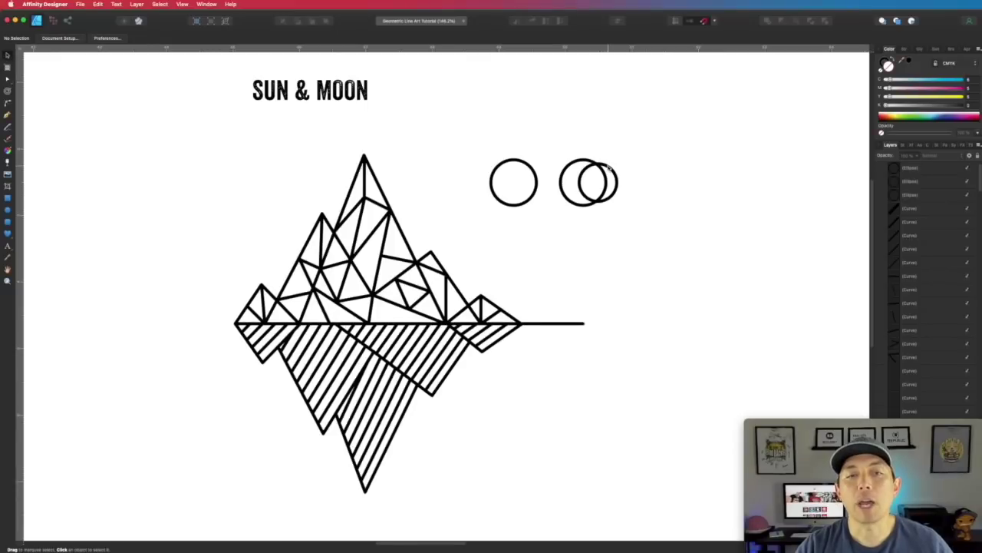
- Select the two overlapping circles and subtract the smaller one from the larger to form a crescent moon
left_click(674, 238)
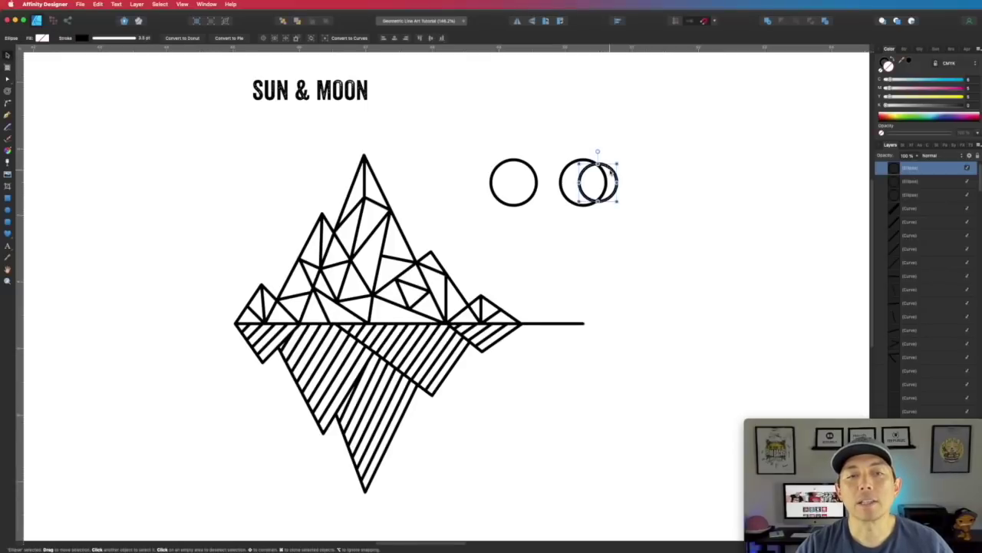
left_click(572, 162)
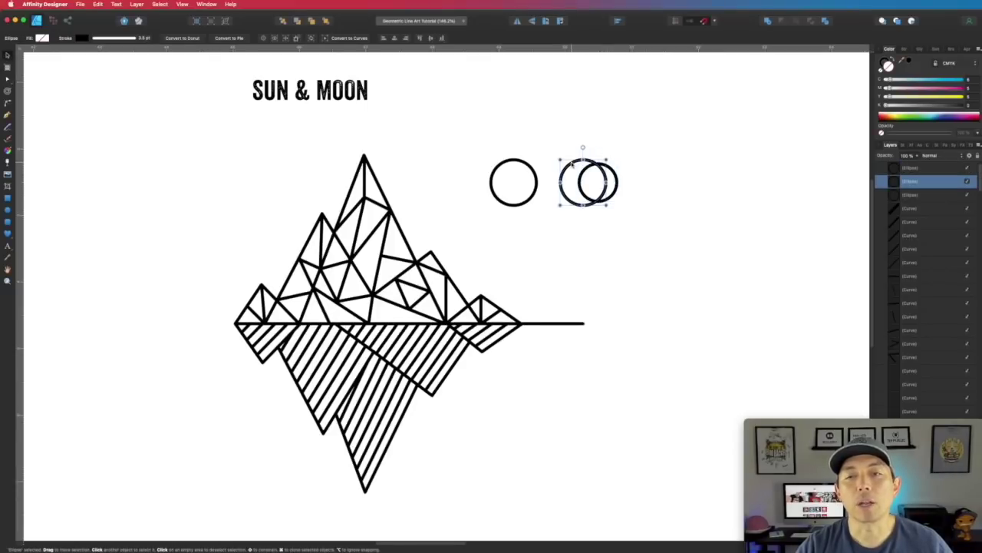
left_click(643, 153)
left_click_drag(660, 143, 545, 261)
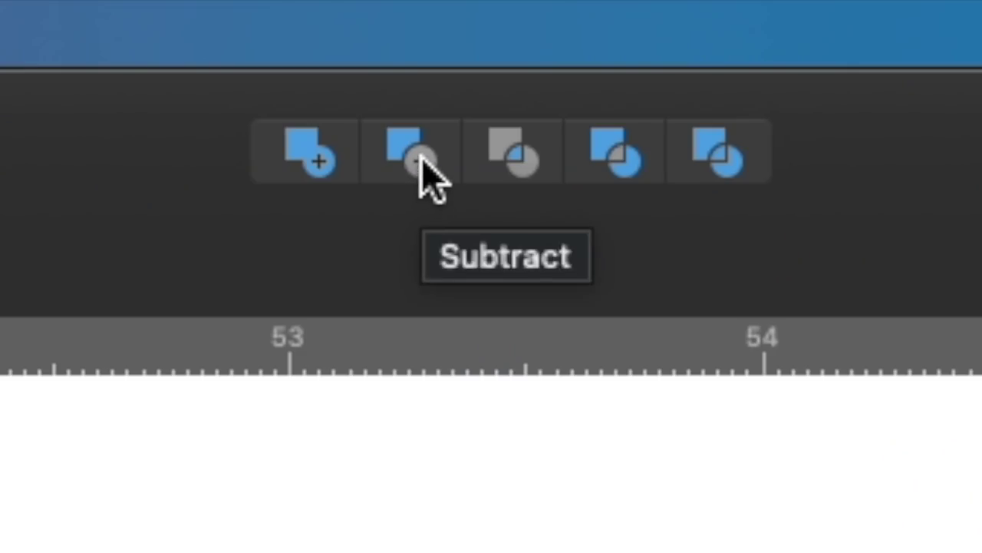
left_click(421, 159)
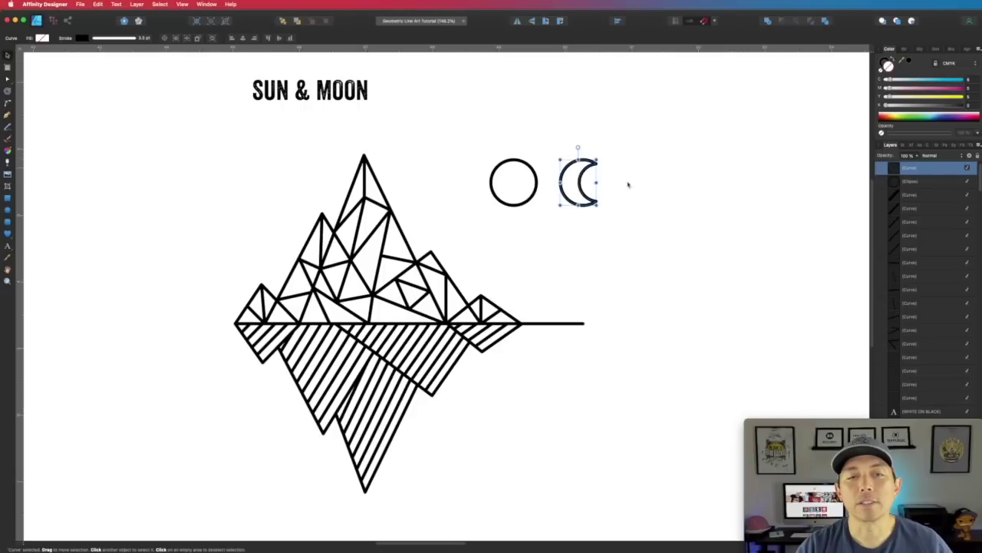
- Move the crescent moon below the horizon beneath the sun circle and tilt it with its opening facing upper right
left_click(668, 198)
left_click_drag(586, 204, 537, 418)
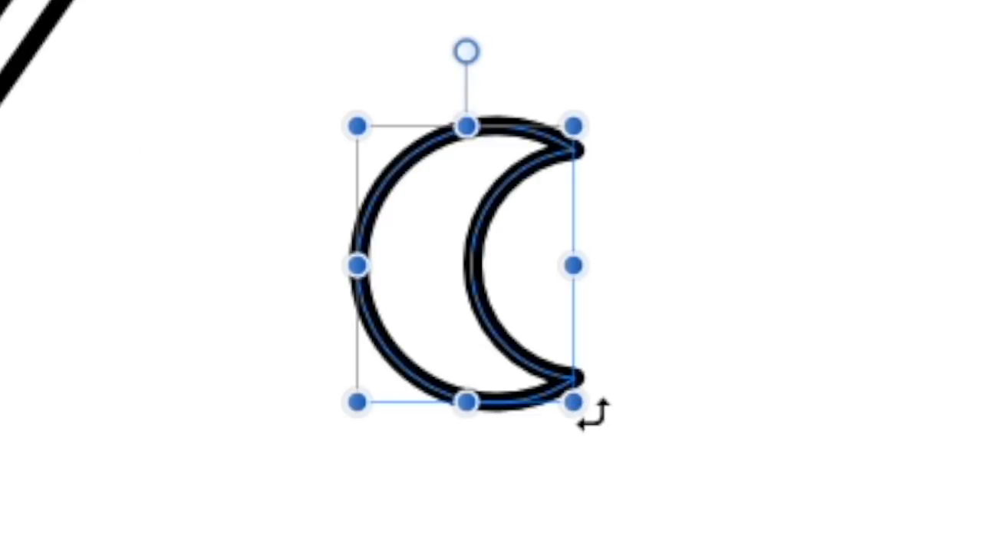
left_click_drag(546, 432, 566, 411)
left_click_drag(719, 296, 695, 379)
left_click(632, 361)
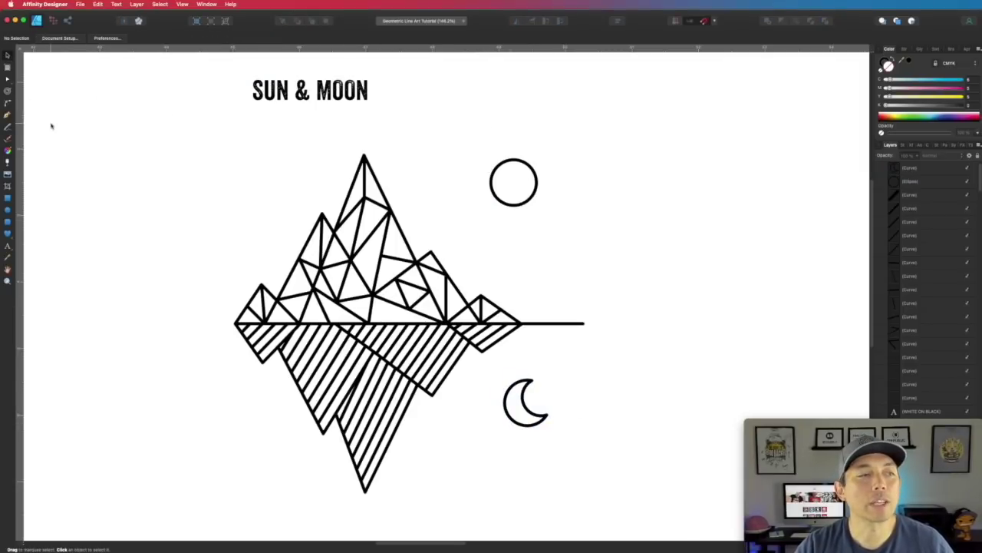
- Draw two short straight rays outward from the sun circle's upper left and upper right edge with the Pen tool
left_click(8, 115)
left_click(484, 149)
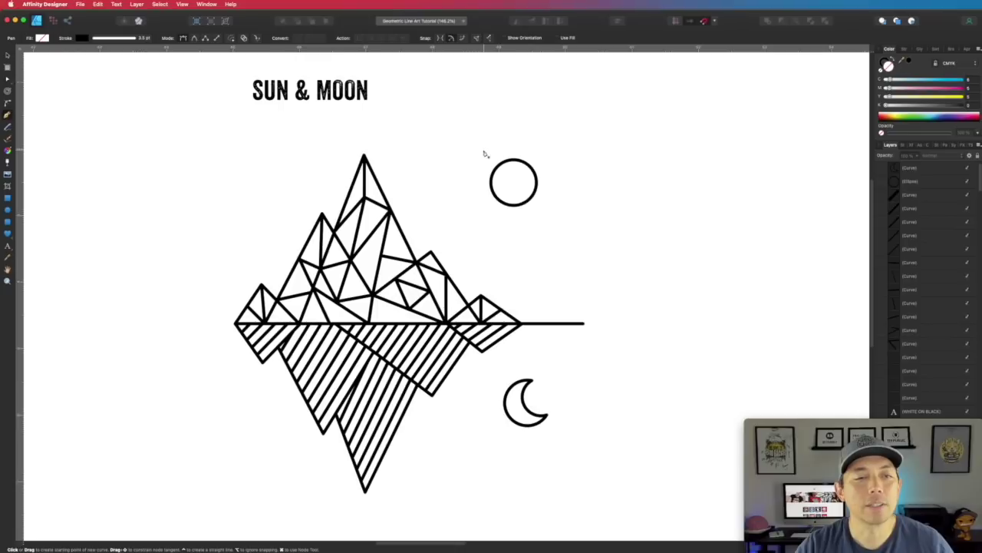
left_click(499, 164)
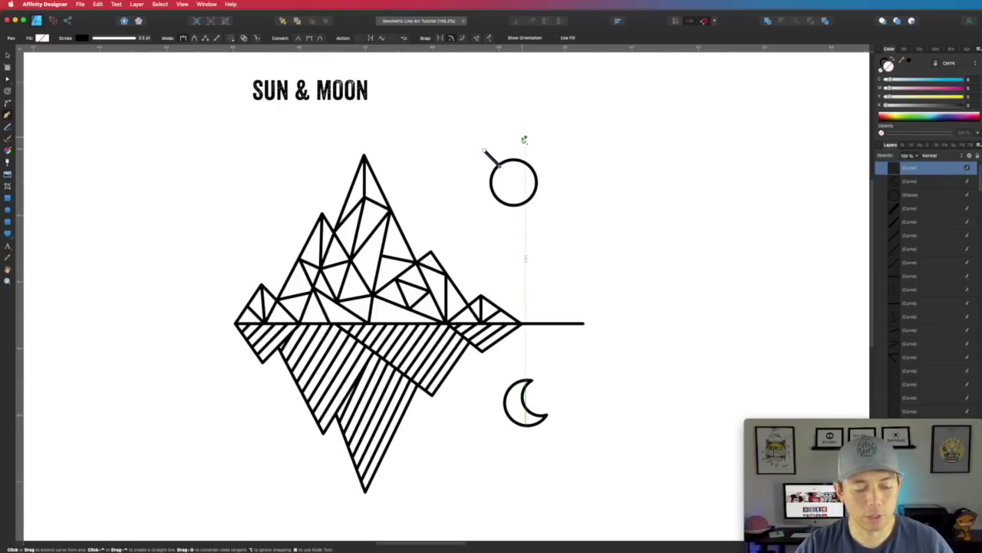
key("Escape")
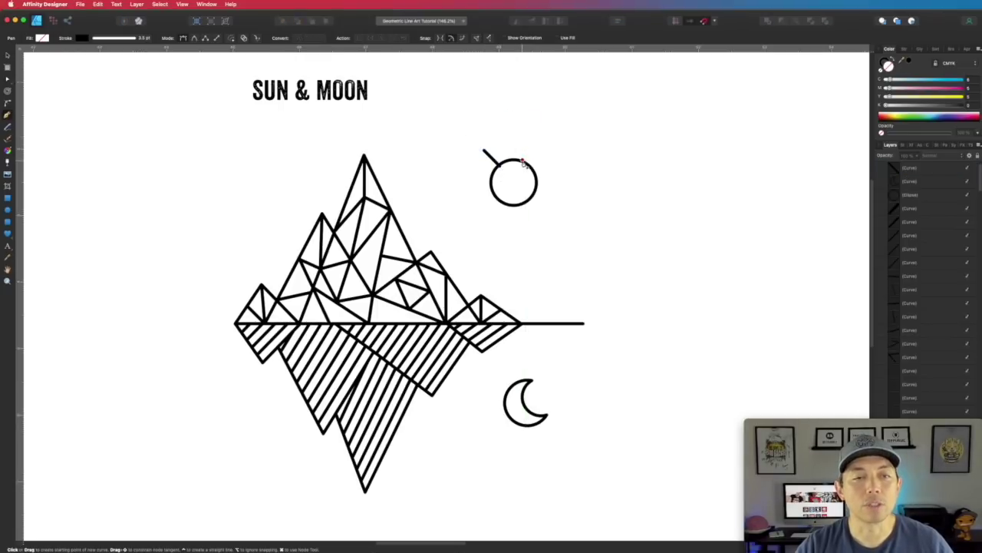
left_click(526, 160)
left_click(533, 143)
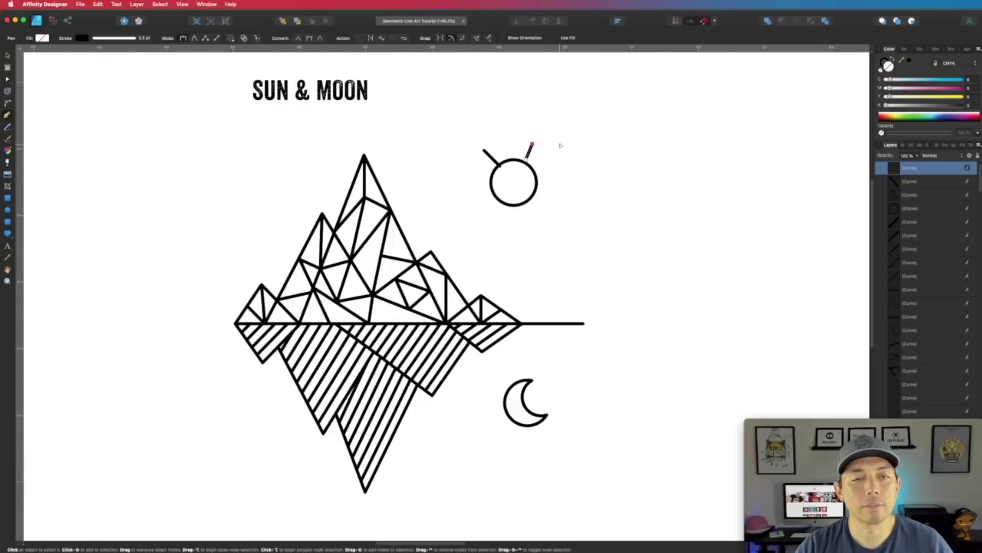
key("Escape")
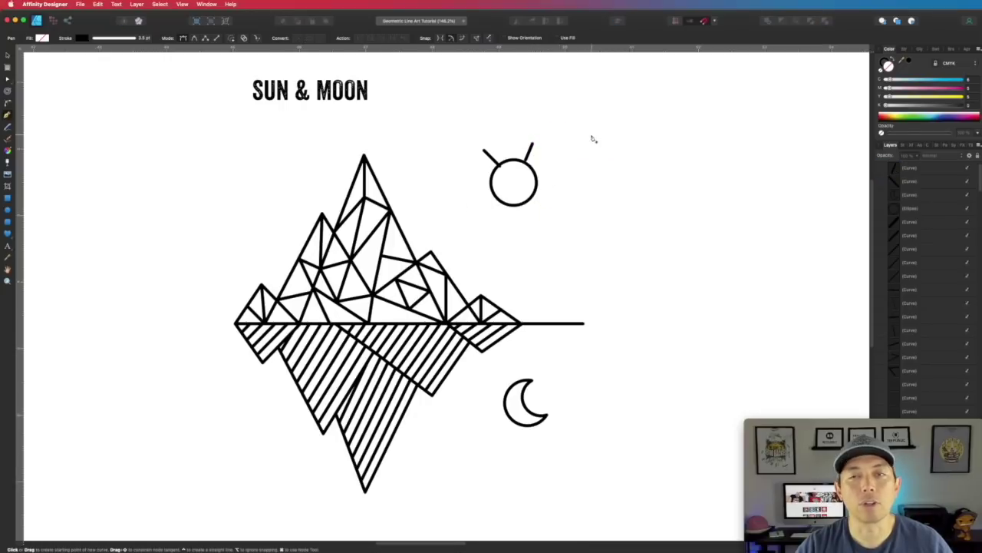
- Delete the two short rays above the sun circle
left_click(7, 56)
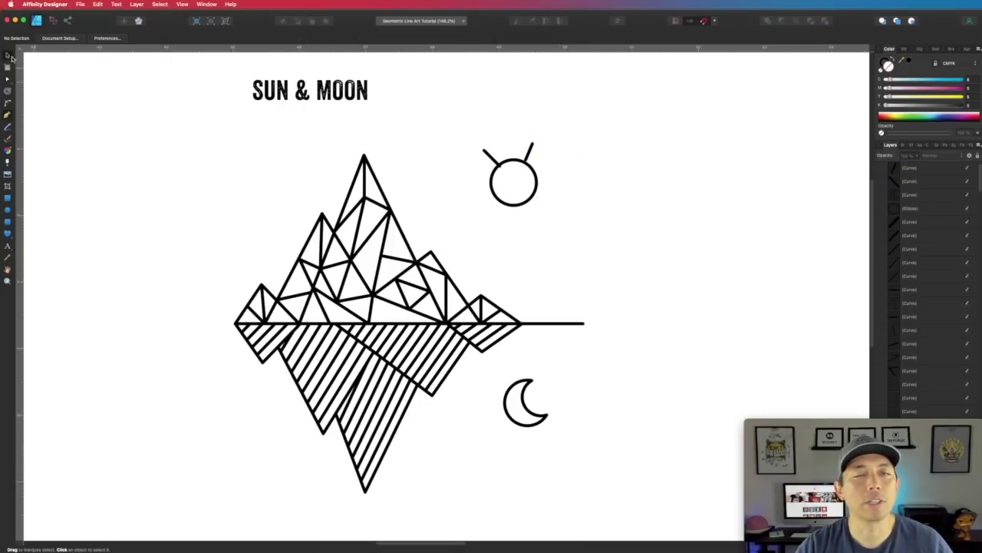
left_click(530, 151)
key("Delete")
key("Delete")
left_click(585, 126)
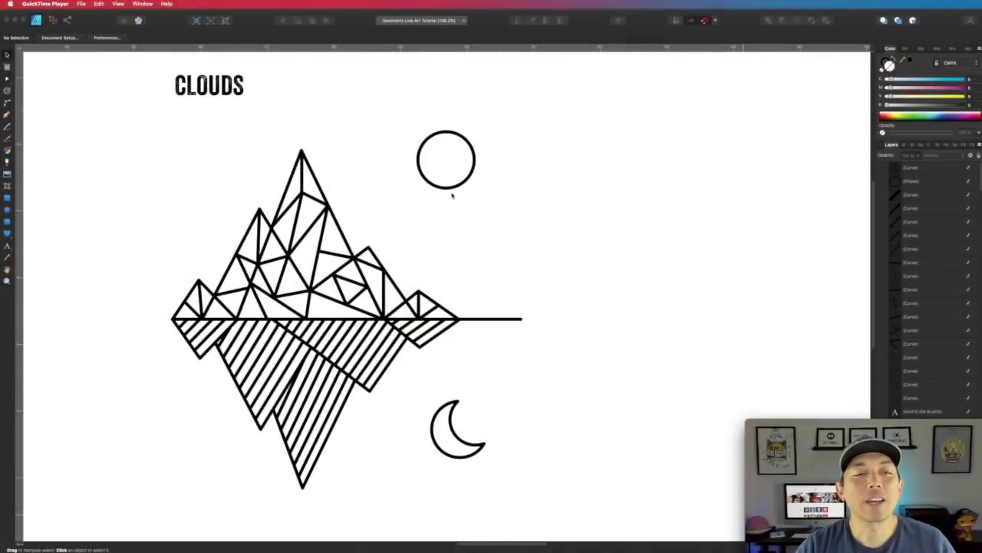
left_click(452, 190)
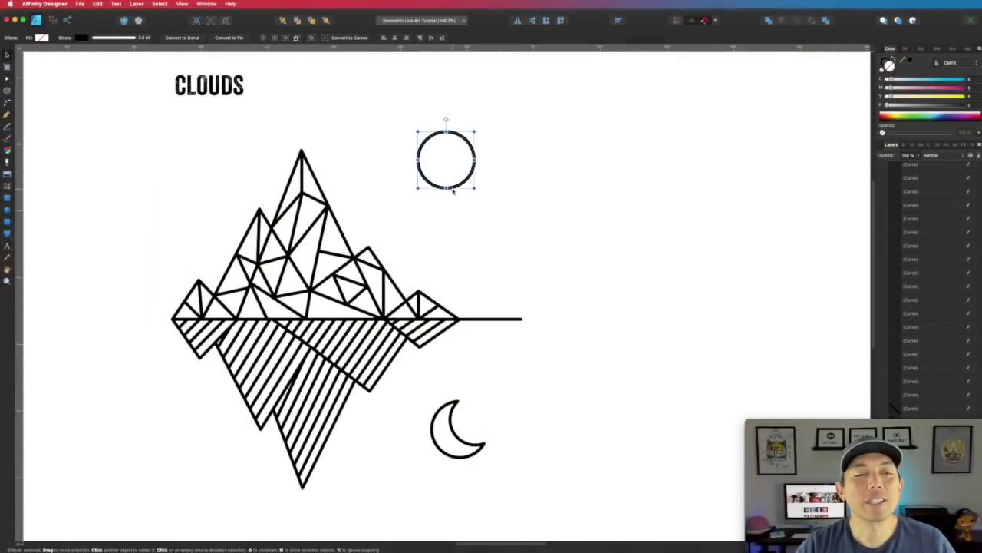
left_click(452, 421)
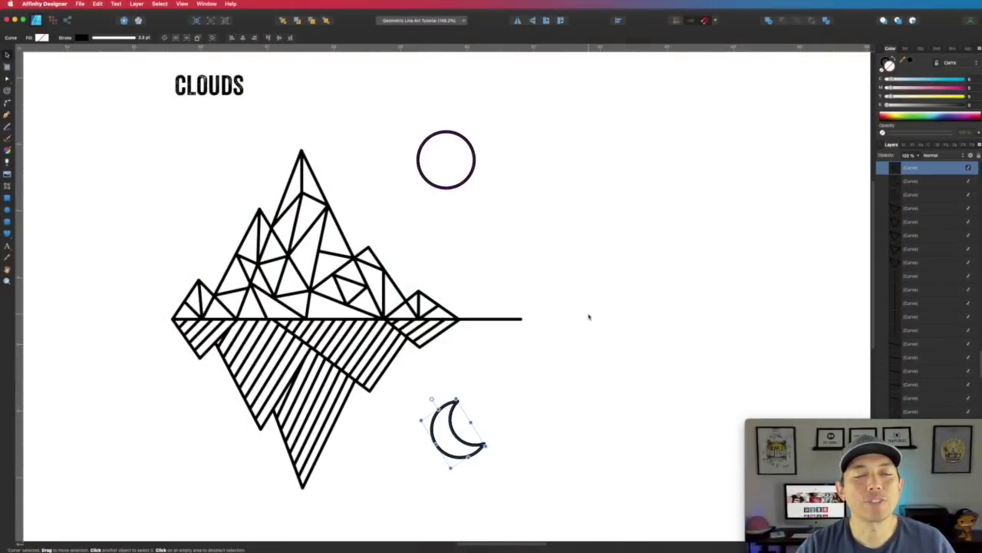
left_click(570, 259)
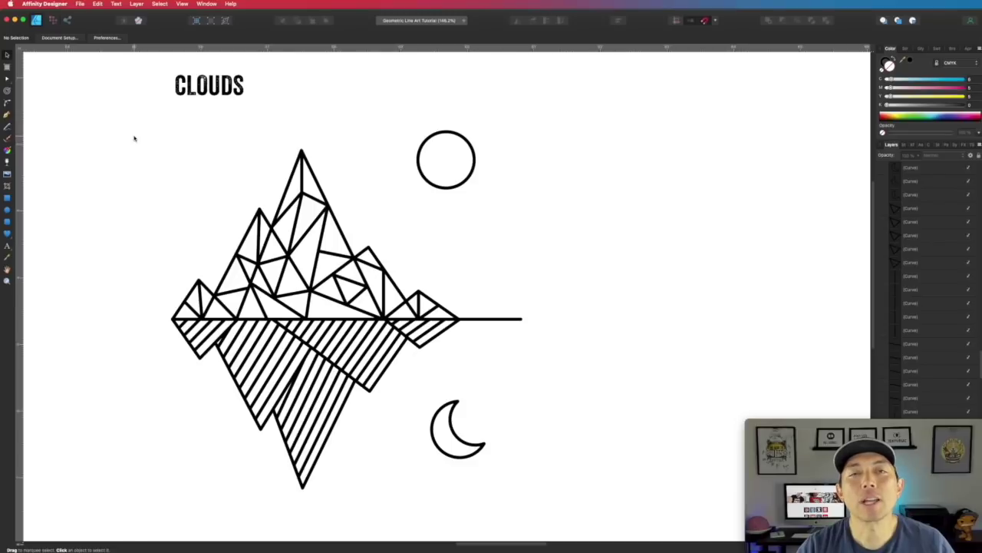
- Draw a closed cloud outline beneath the sun with the Pen tool, with a flat base and two rounded bumps, the left one taller
left_click(9, 114)
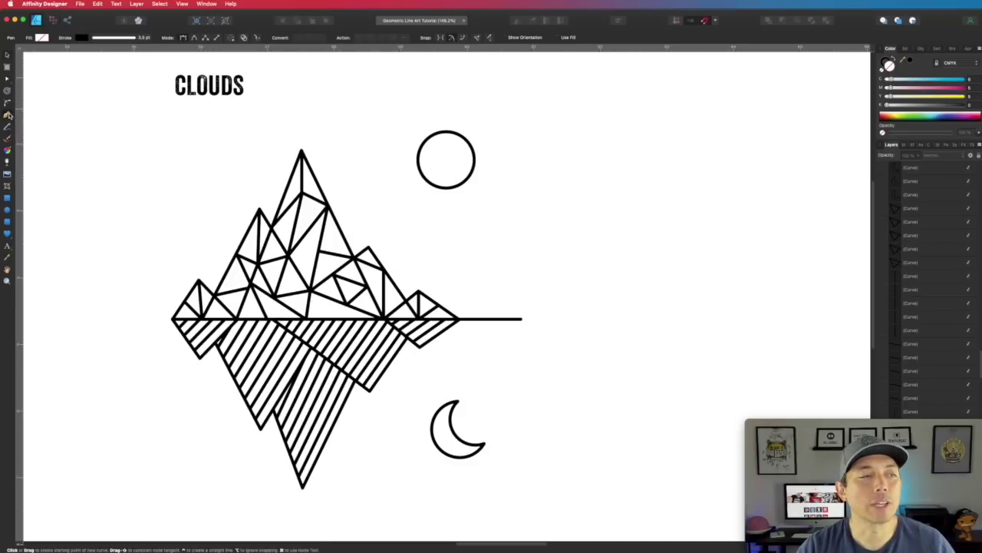
left_click(418, 226)
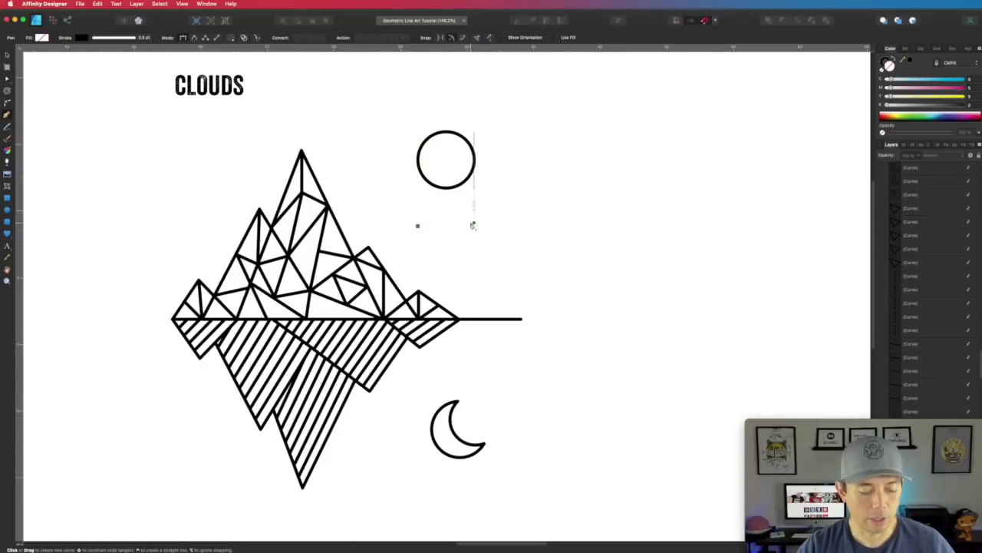
left_click(472, 226)
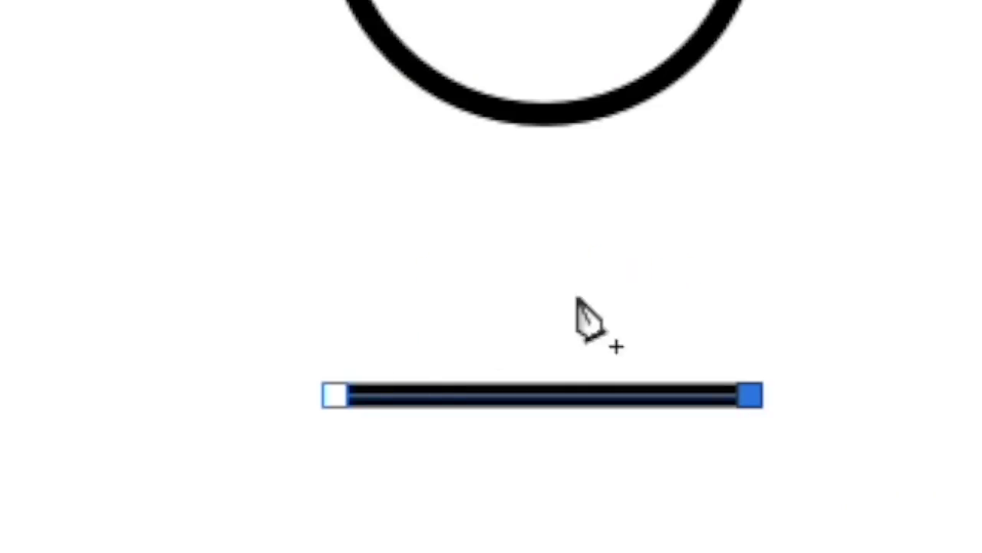
left_click_drag(630, 270, 530, 270)
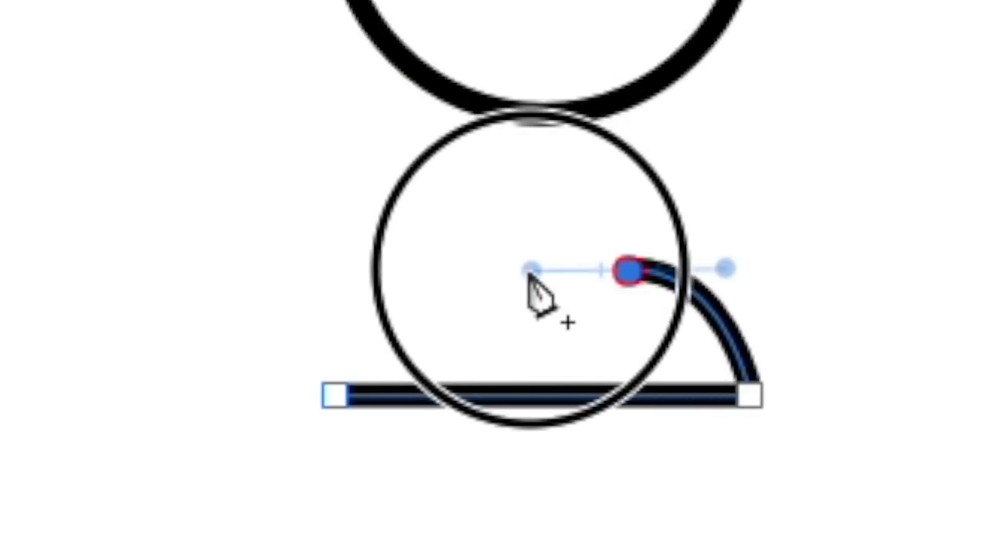
left_click(525, 311)
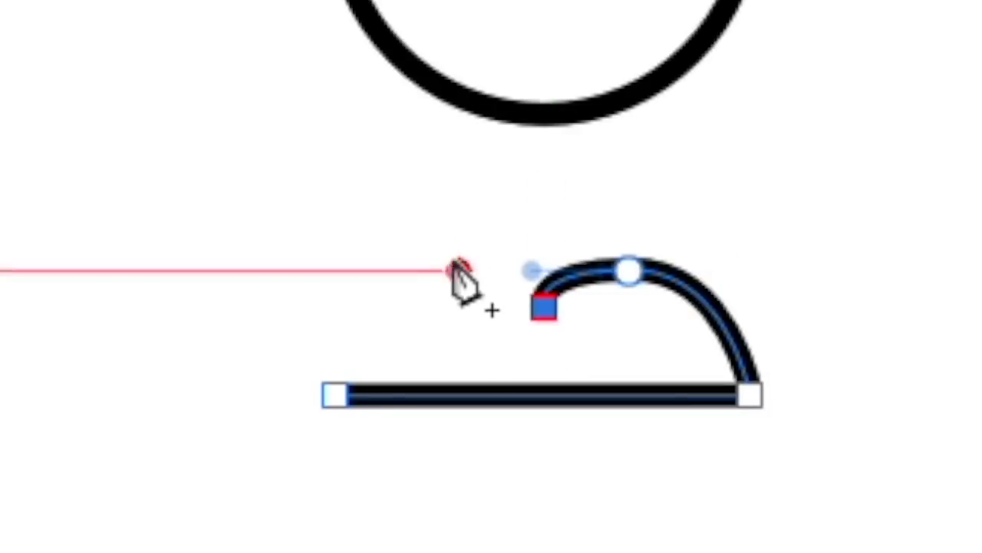
left_click_drag(434, 207, 336, 226)
left_click(334, 397)
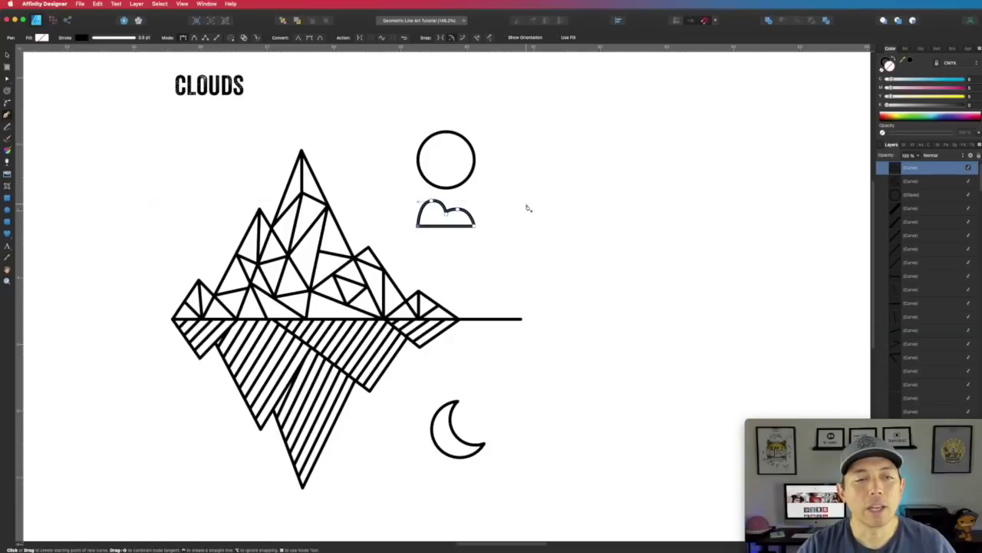
- Lower the top node of the cloud's right bump with the Node tool and adjust its curve handles for a smoother arc
left_click(8, 78)
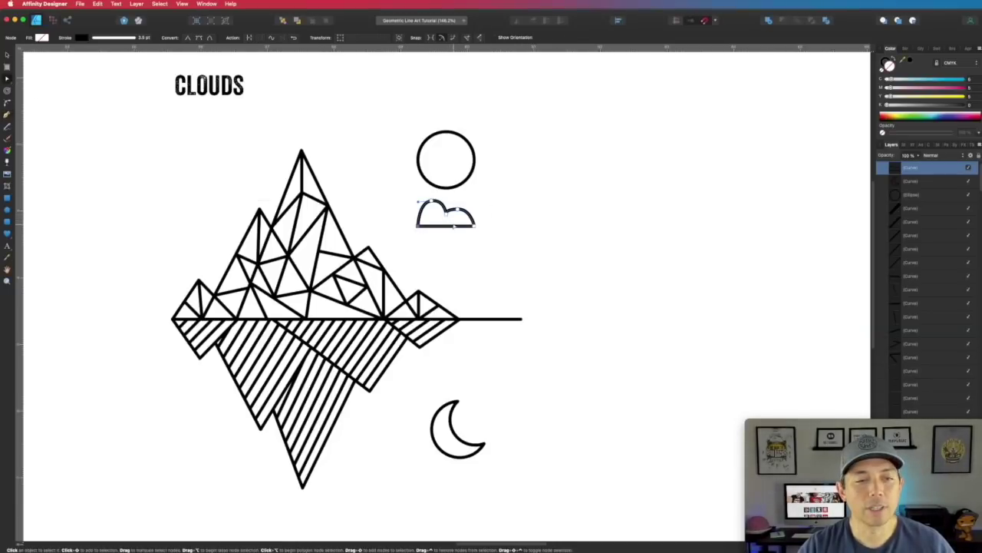
scroll(454, 221, "up", 2)
scroll(454, 222, "up", 8)
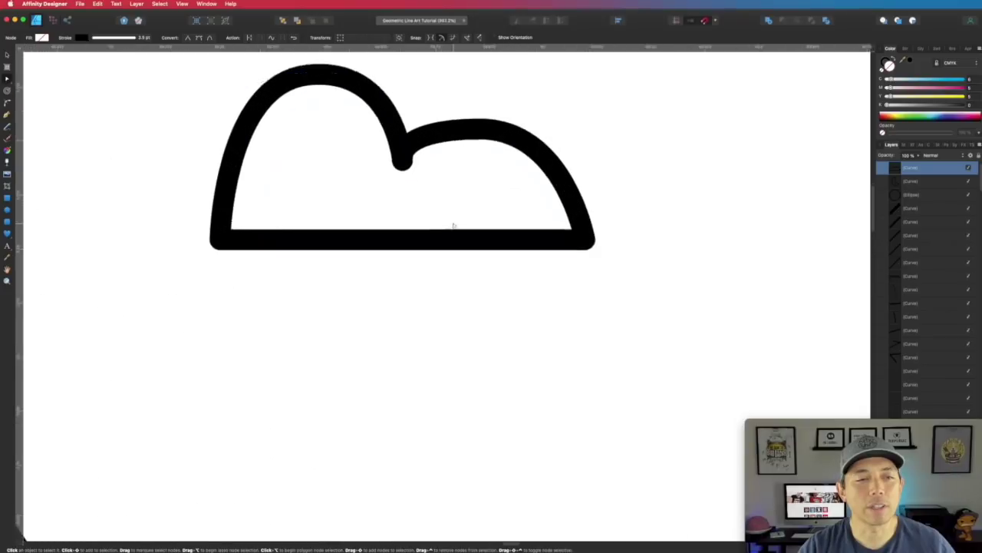
scroll(390, 148, "down", 1)
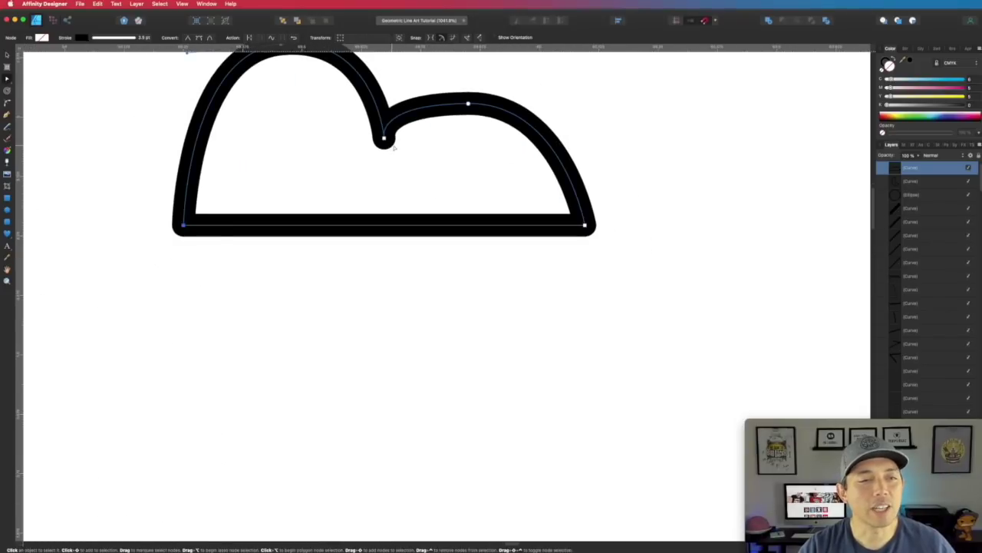
left_click_drag(409, 155, 432, 259)
left_click_drag(515, 214, 528, 237)
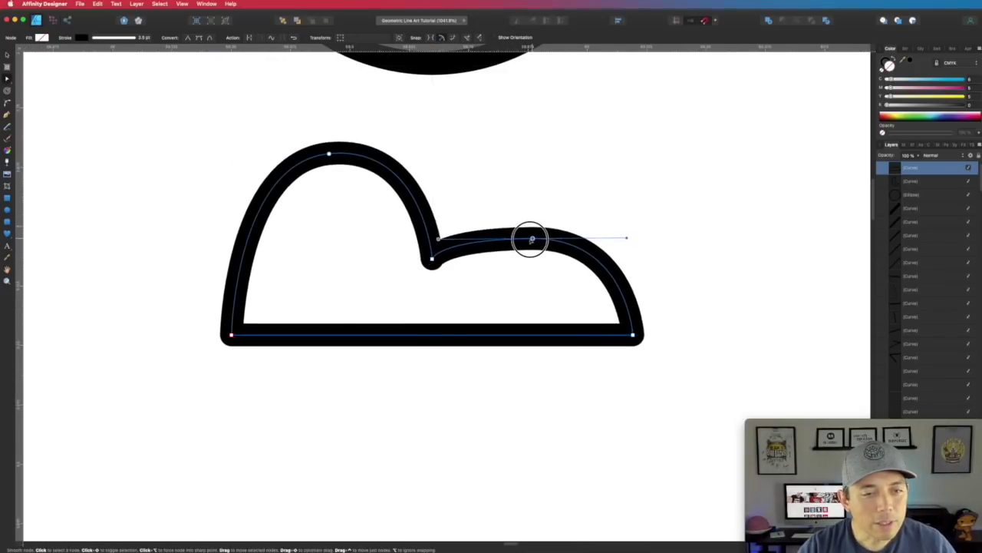
left_click_drag(624, 239, 582, 239)
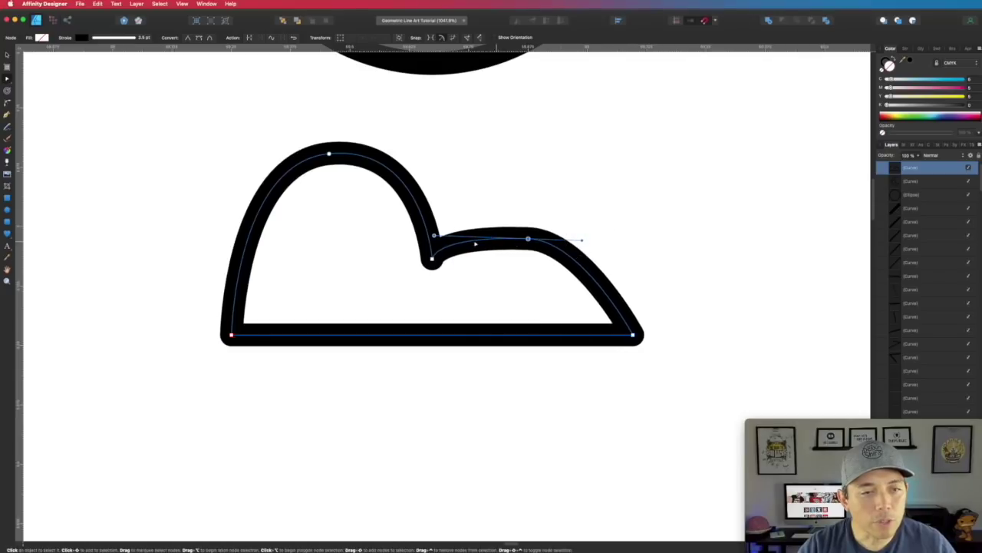
left_click_drag(435, 236, 471, 233)
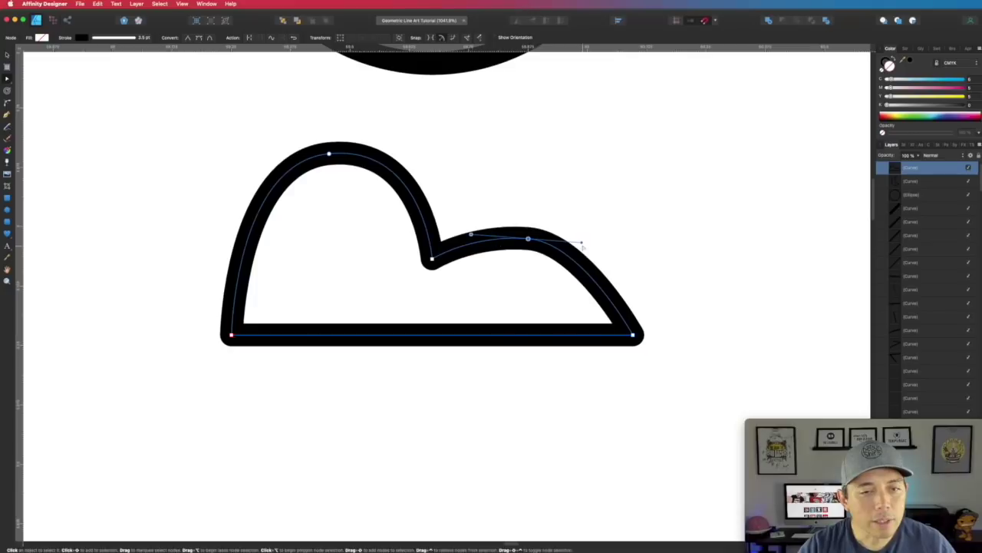
left_click_drag(580, 243, 601, 241)
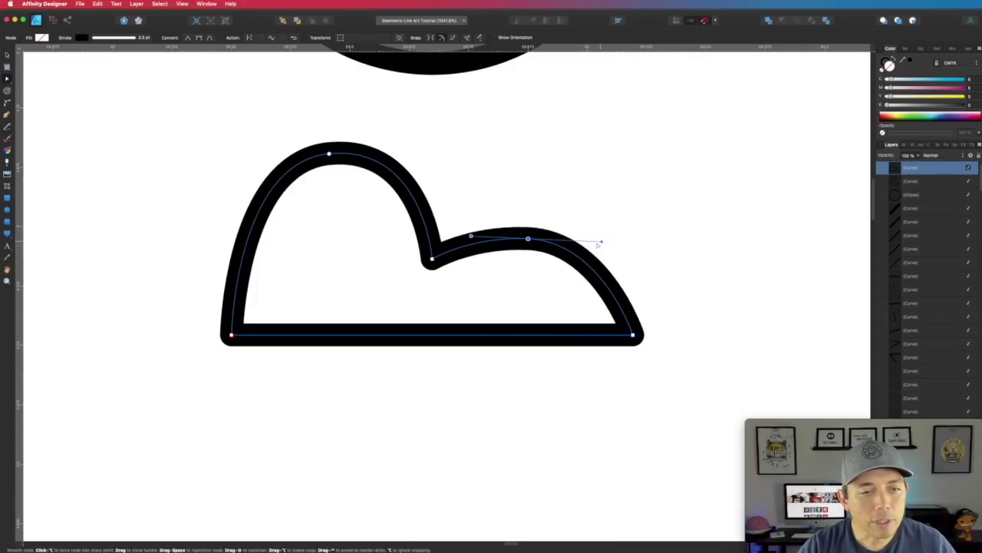
- Lower the top node of the cloud's left bump and shorten its right curve handle
mouse_move(325, 163)
left_mouse_down()
mouse_move(314, 149)
mouse_move(321, 179)
left_mouse_up()
key("super+z")
left_click_drag(416, 171, 406, 176)
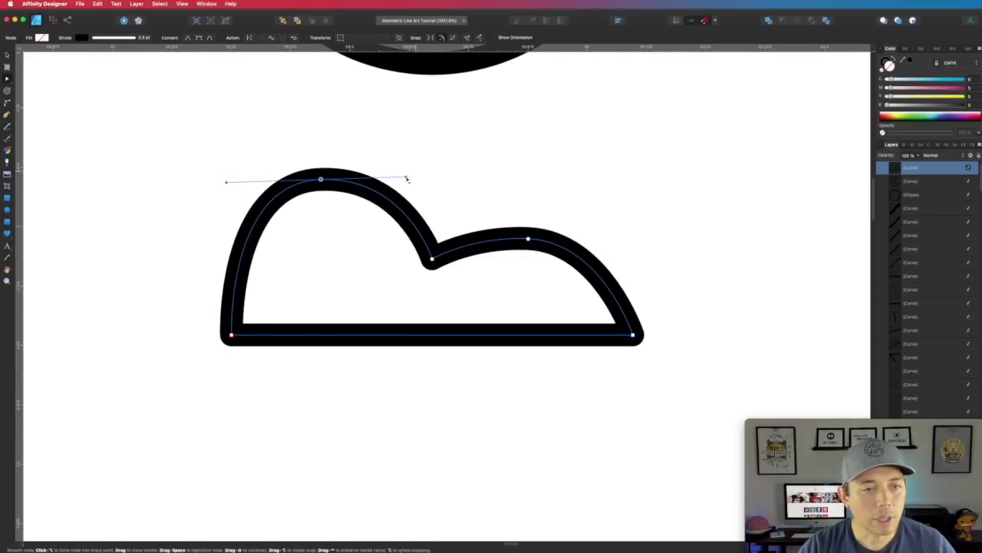
- Refine the right bump's curve handles and move the notch node between the two bumps slightly down and left
left_click(433, 259)
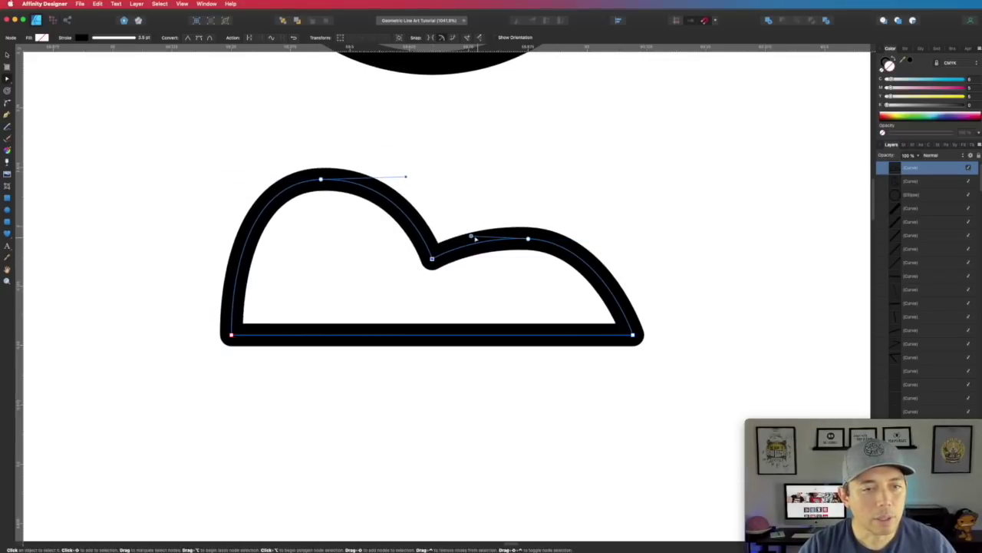
mouse_move(473, 238)
left_mouse_down()
mouse_move(488, 236)
mouse_move(477, 243)
mouse_move(467, 228)
mouse_move(506, 210)
mouse_move(483, 238)
mouse_move(449, 235)
mouse_move(459, 237)
left_mouse_up()
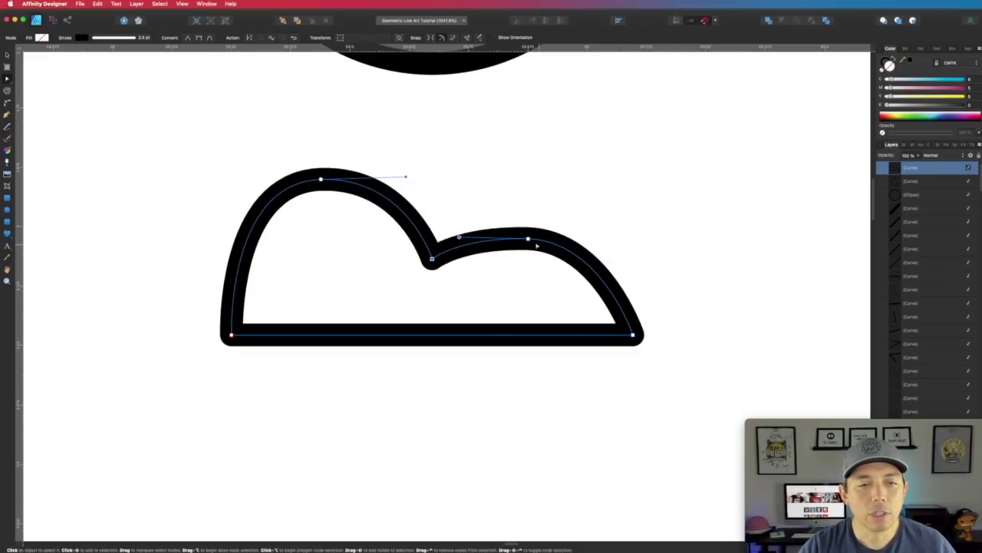
left_click(528, 239)
left_click_drag(603, 244, 612, 241)
mouse_move(433, 260)
left_mouse_down()
mouse_move(422, 255)
mouse_move(448, 233)
mouse_move(423, 256)
mouse_move(428, 270)
left_mouse_up()
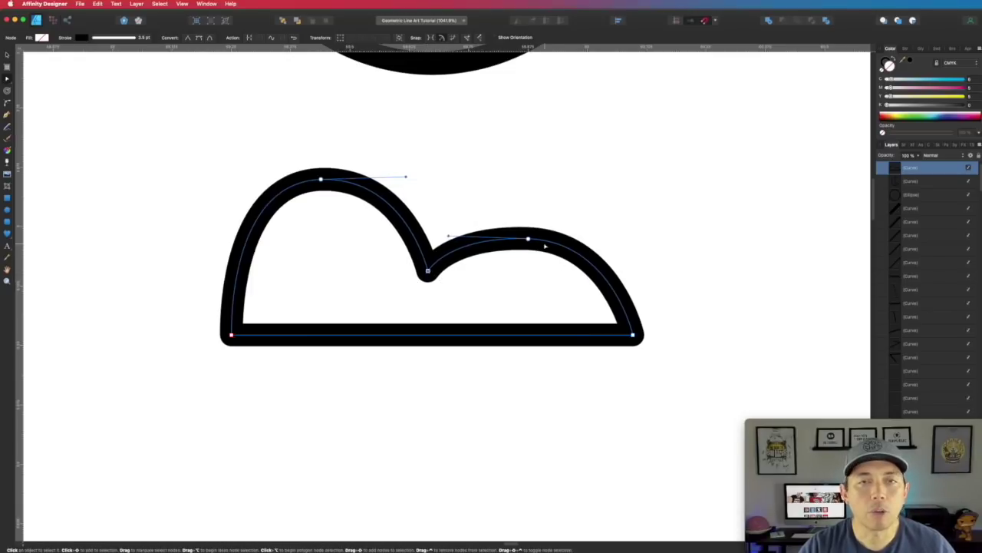
- Lengthen the left bump's curve handles, raise the notch node slightly and nudge the right bump's top node left
left_click_drag(319, 179, 221, 180)
left_click_drag(406, 177, 418, 178)
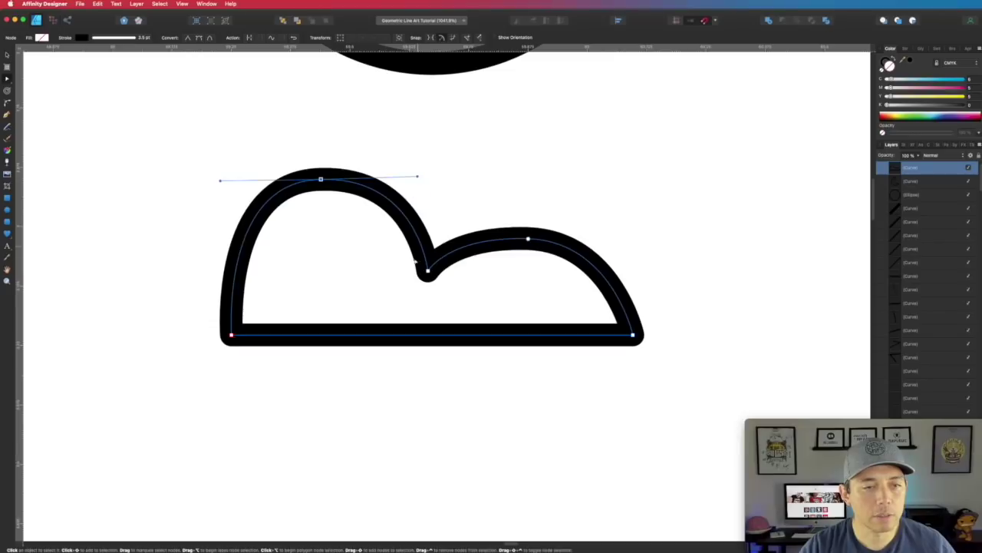
left_click(428, 268)
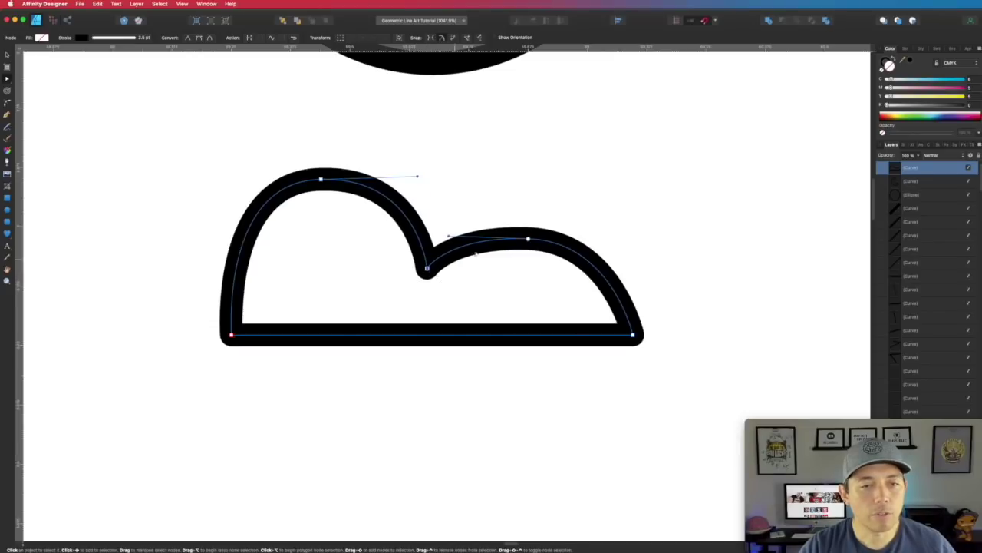
left_click_drag(528, 240, 521, 238)
left_click(519, 203)
- Place copies of the cloud on both sides of the main peak and move one cloud to the lower right of the sun
scroll(523, 198, "down", 5)
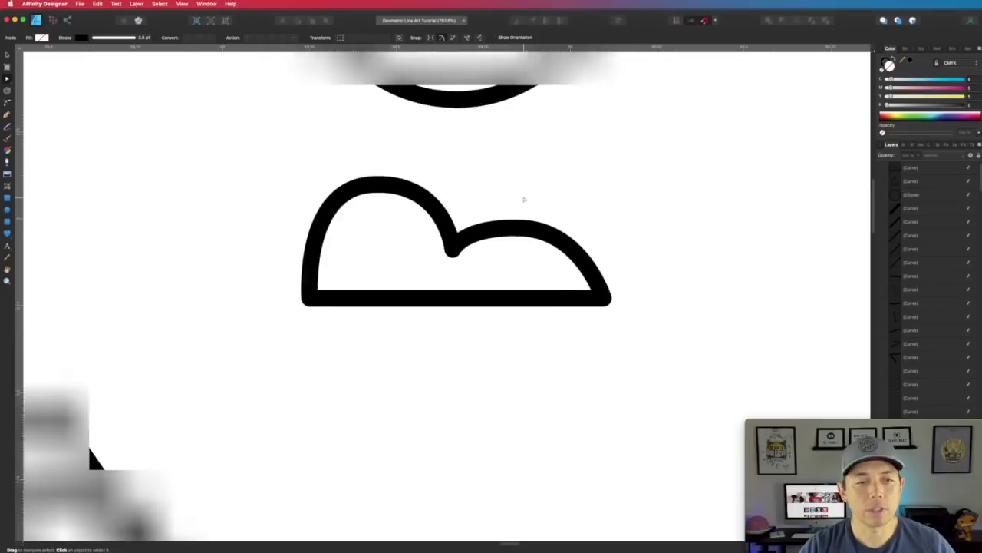
scroll(523, 199, "down", 5)
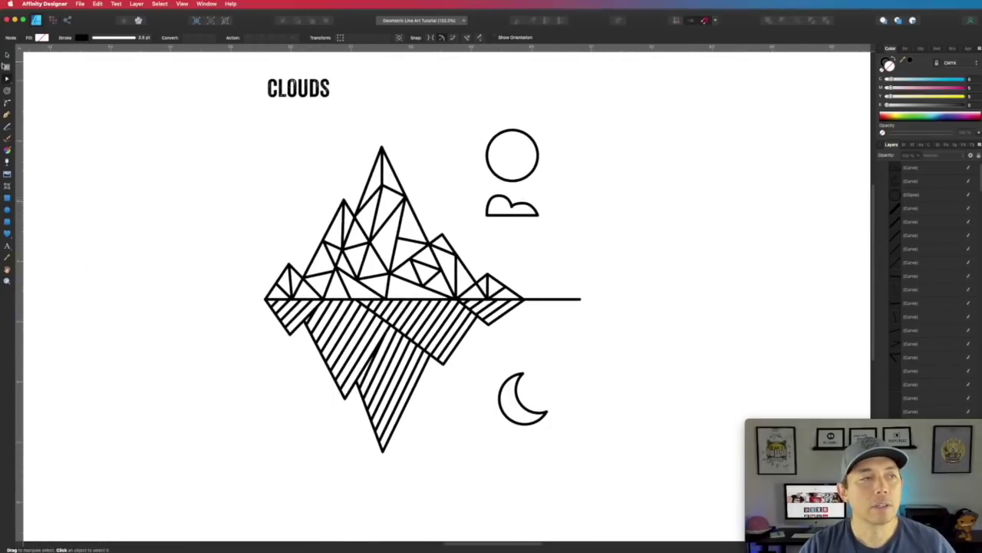
key("v")
left_click_drag(519, 217, 559, 225)
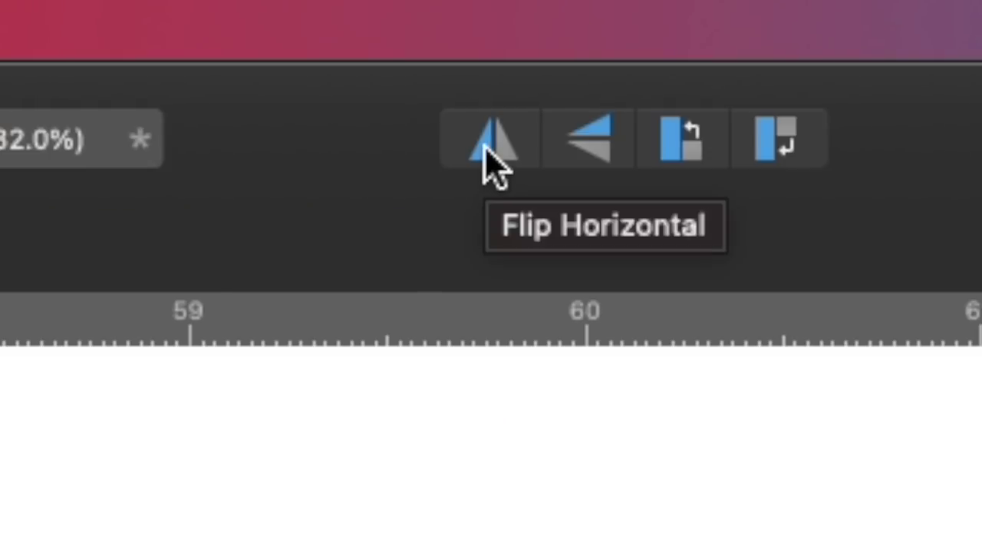
- Flip the cloud at the sun's lower right horizontally and shift it slightly left
left_click(518, 22)
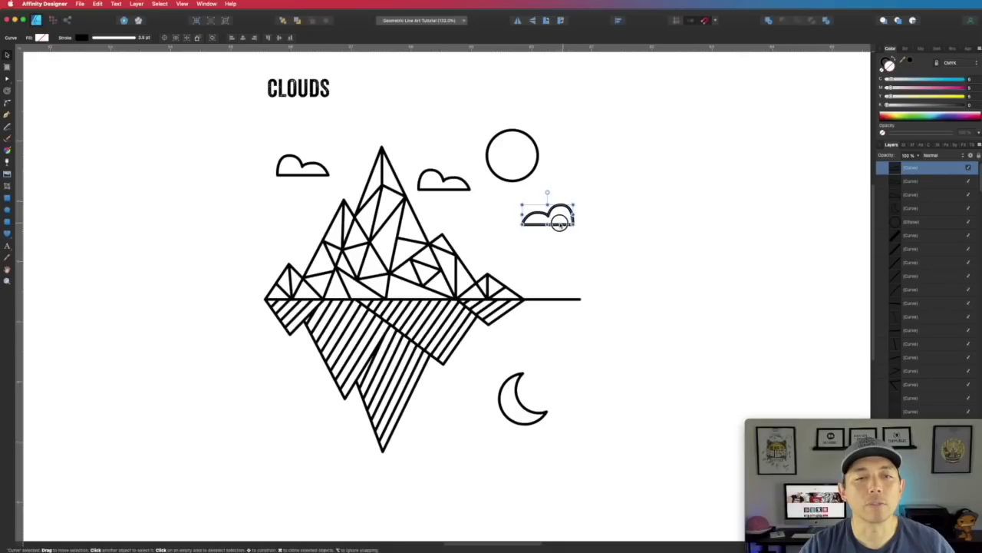
left_click_drag(559, 222, 548, 223)
left_click(615, 184)
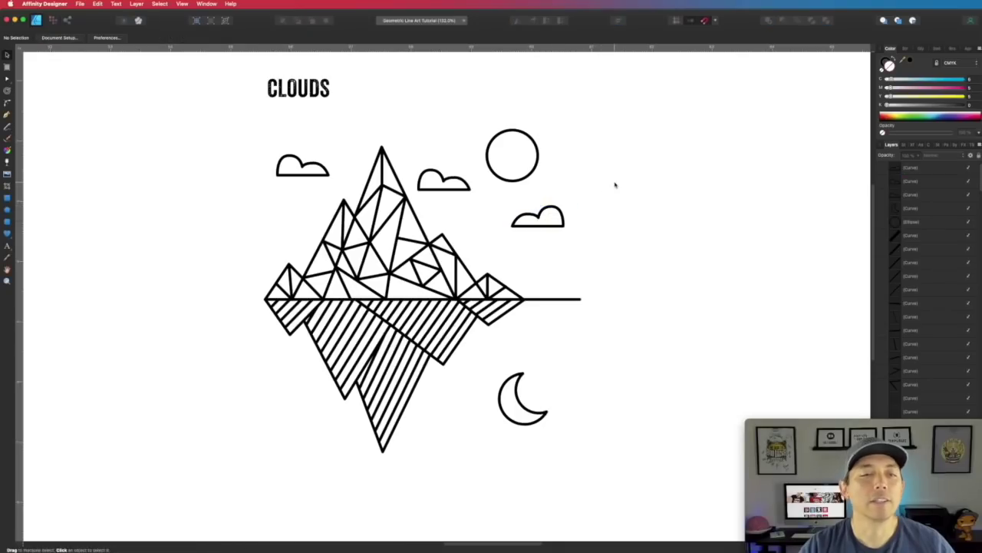
left_click(555, 227)
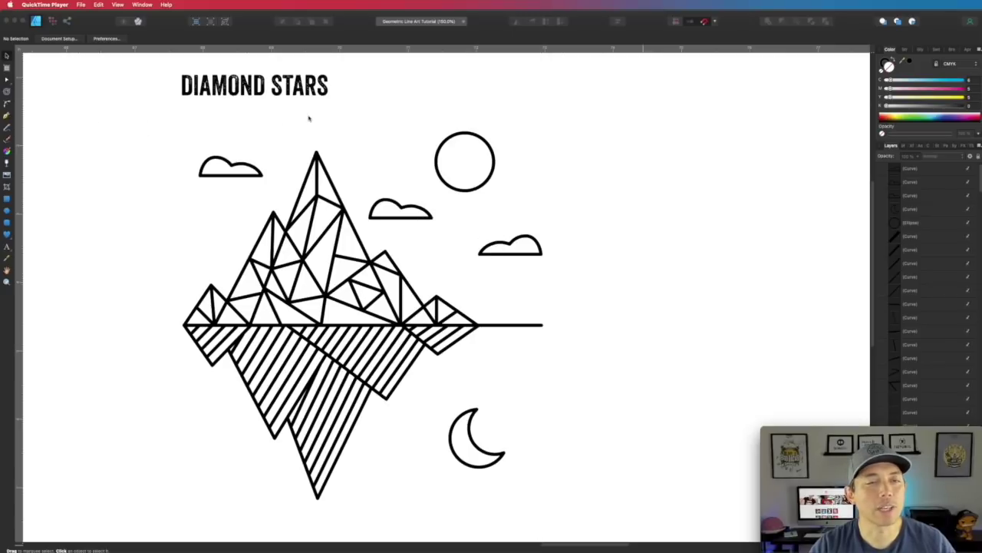
- Draw a small square with the Rectangle tool to the right of the flipped cloud and deselect it
left_click(7, 201)
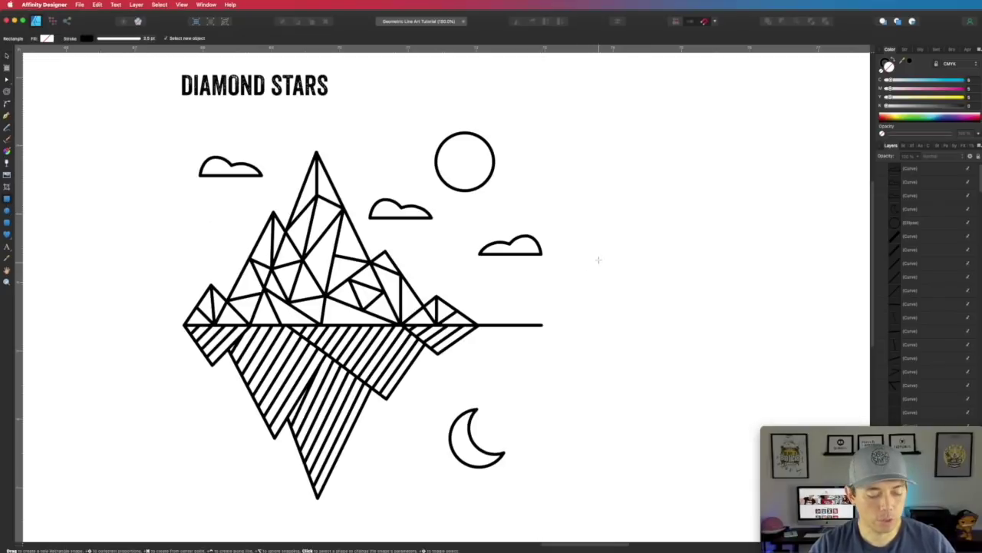
left_click_drag(574, 260, 586, 271)
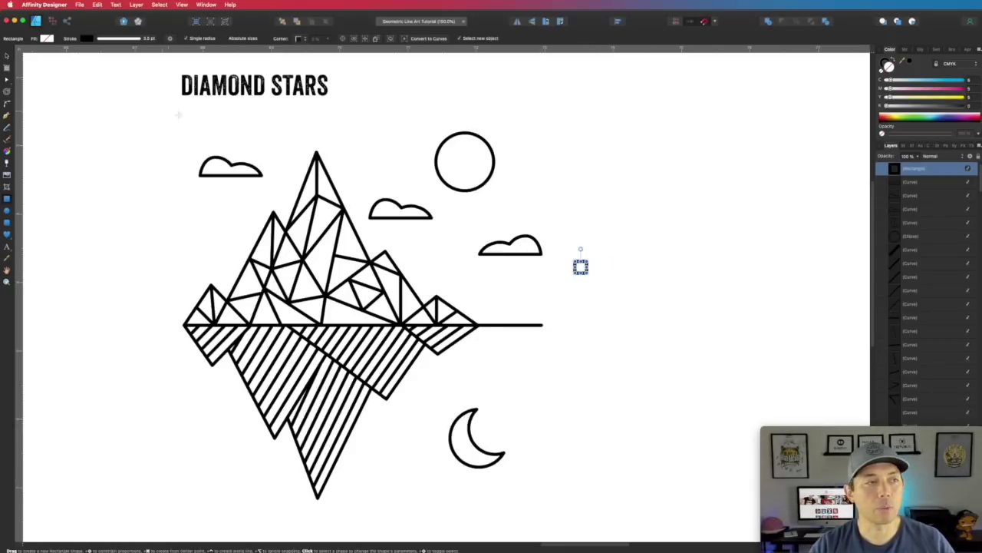
left_click(8, 56)
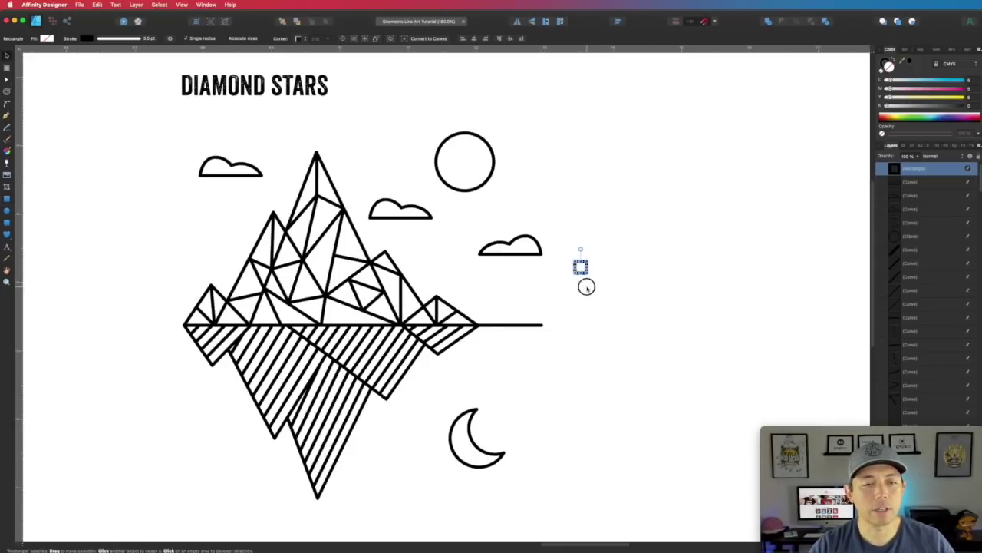
left_click(598, 277)
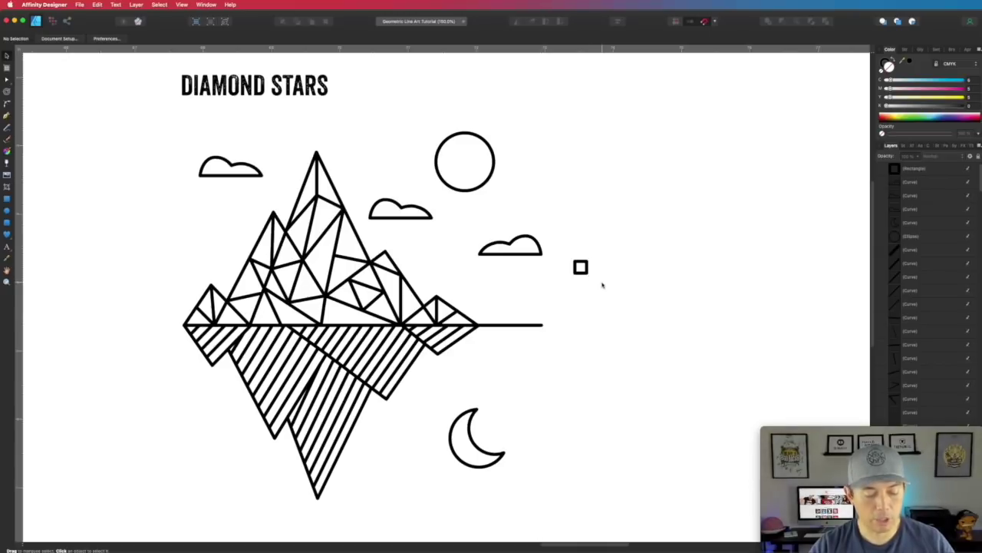
- Turn the small square into a four-pointed diamond star by giving it concave corners with a 50 % radius
scroll(594, 281, "up", 10)
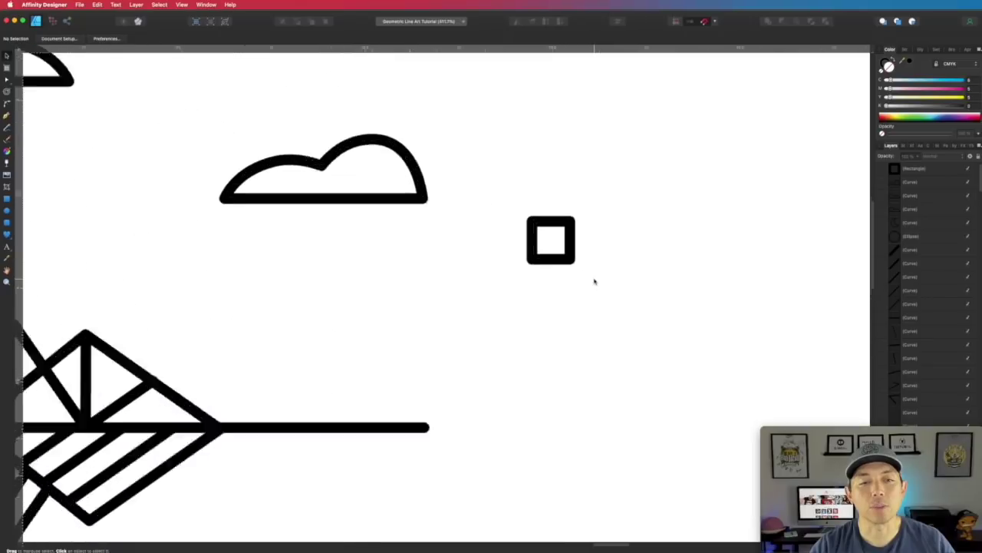
left_click(545, 219)
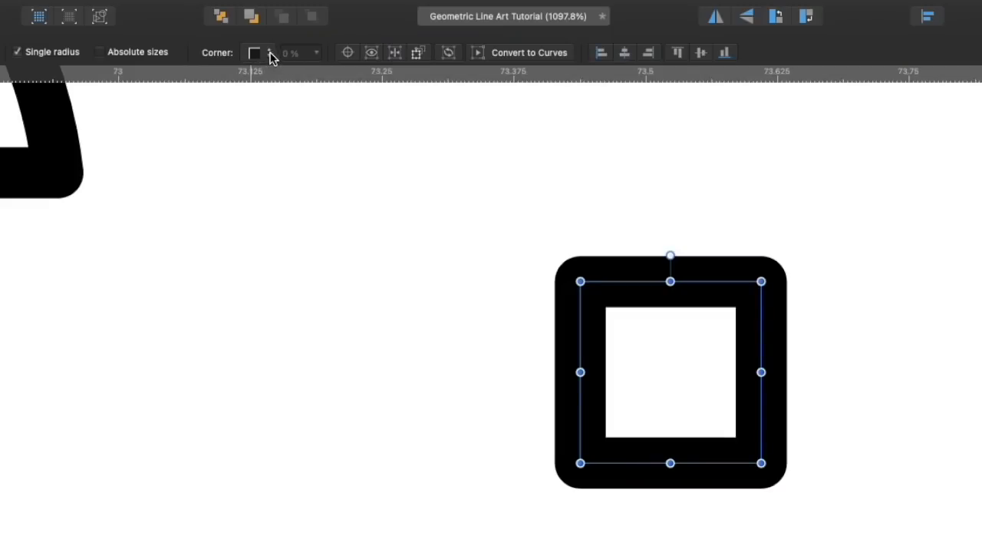
left_click(270, 54)
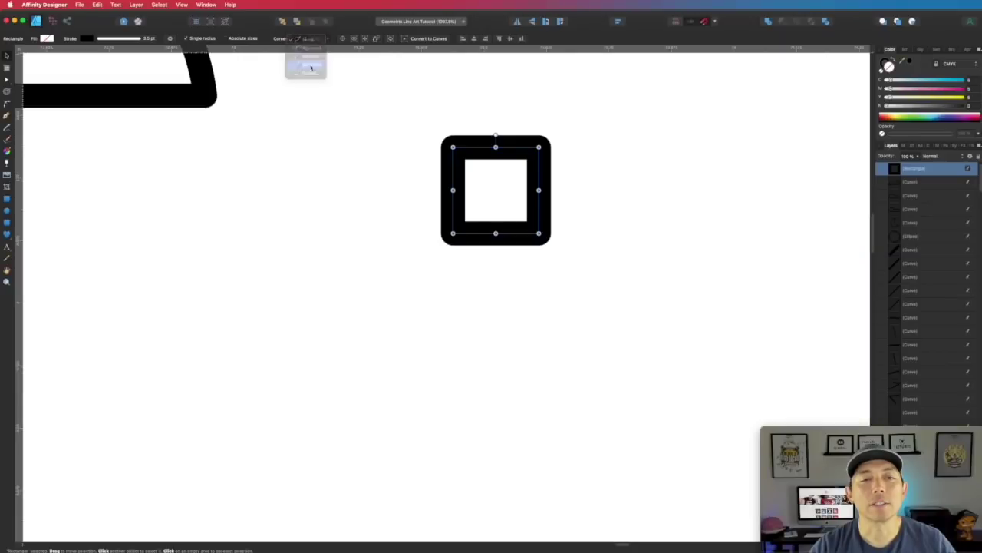
left_click(281, 108)
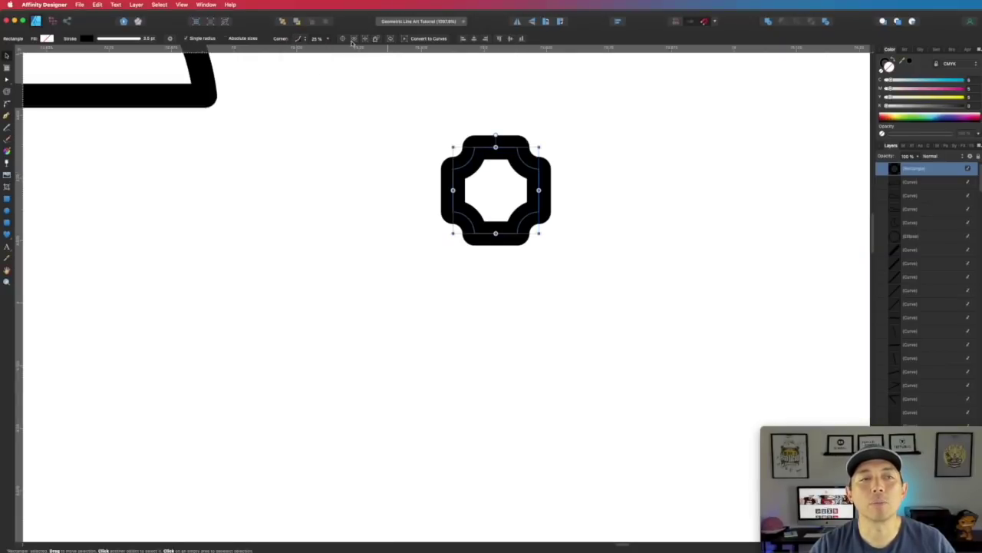
left_click(328, 39)
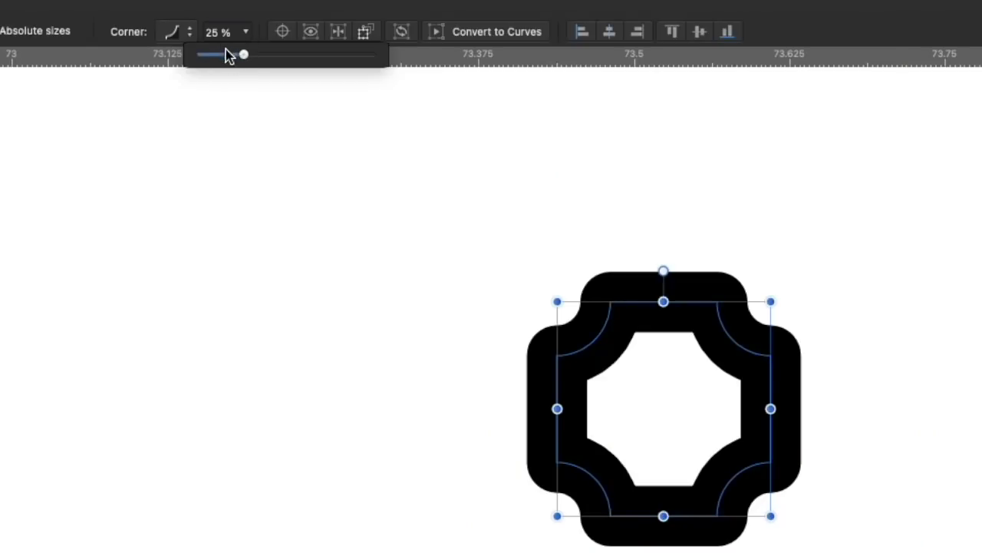
left_click_drag(243, 55, 288, 61)
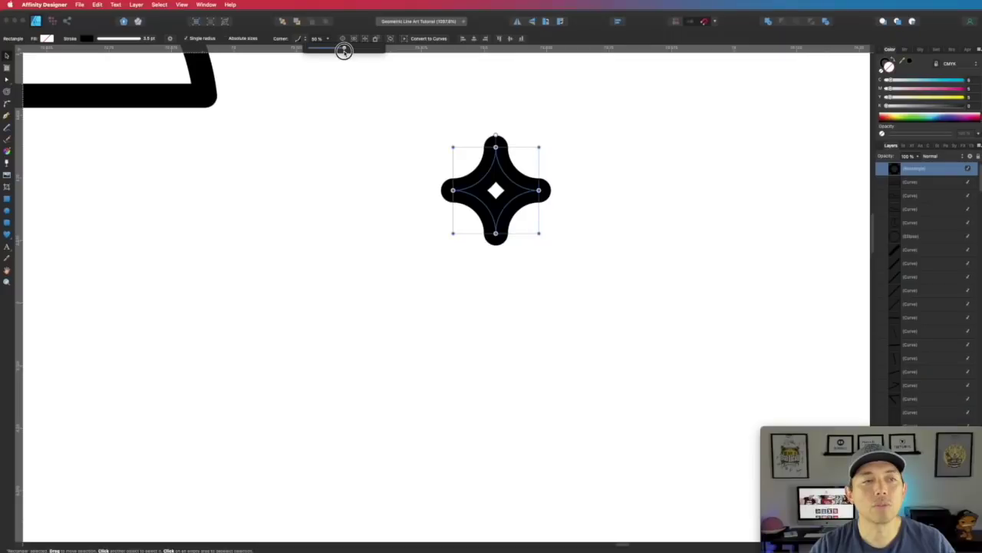
left_click_drag(344, 49, 345, 50)
left_click(467, 96)
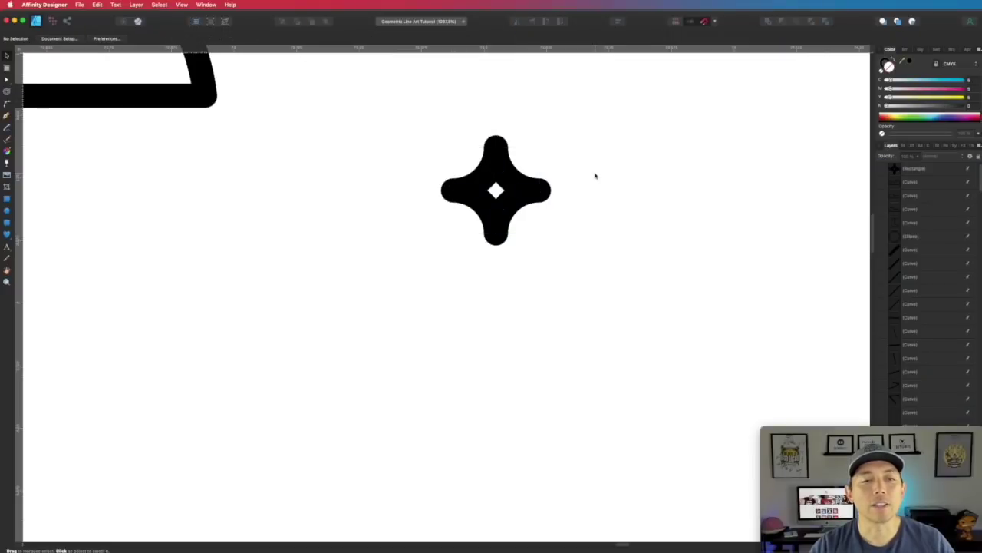
- Enlarge the diamond star slightly from its lower right corner and deselect it
left_click(537, 198)
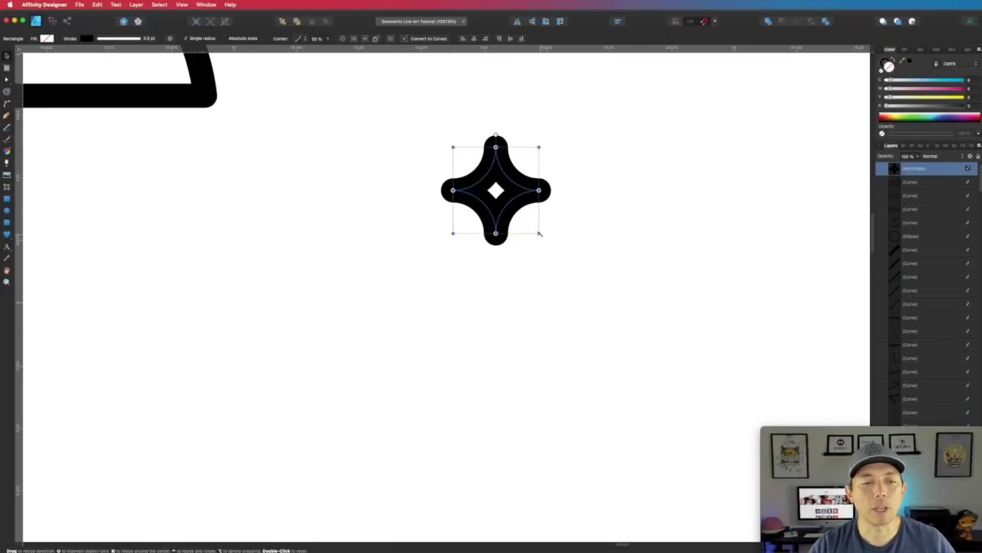
mouse_move(540, 233)
left_mouse_down()
mouse_move(561, 249)
mouse_move(522, 219)
mouse_move(543, 234)
left_mouse_up()
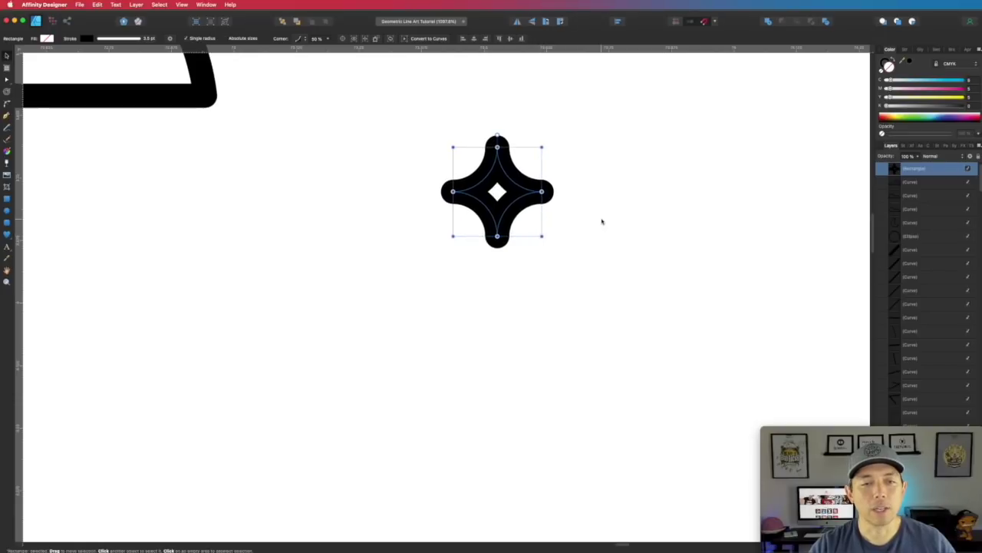
left_click(587, 218)
scroll(583, 224, "down", 10)
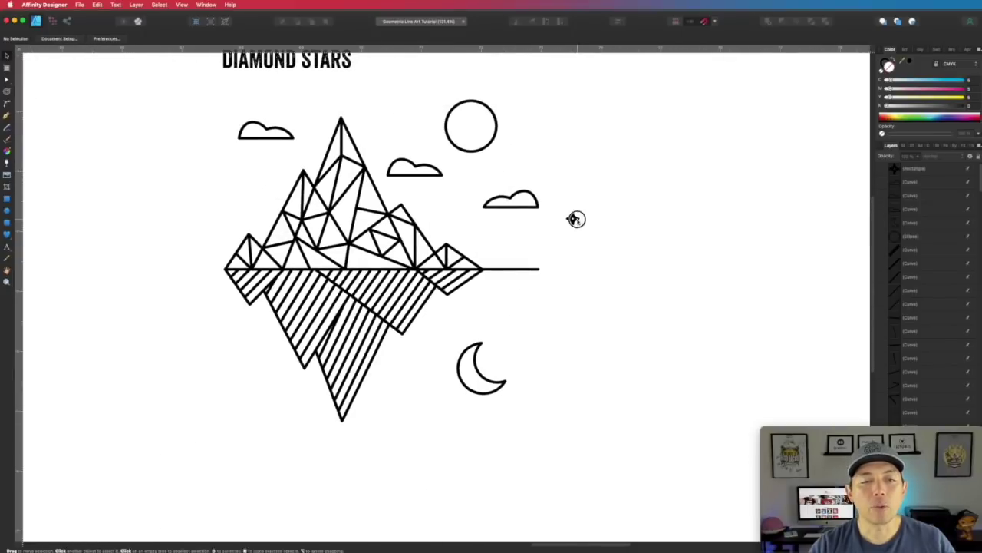
- Move the diamond star between the reflection and the moon, and place copies around the moon and the reflected peaks for six stars
left_click(574, 219)
left_click_drag(574, 219, 431, 348)
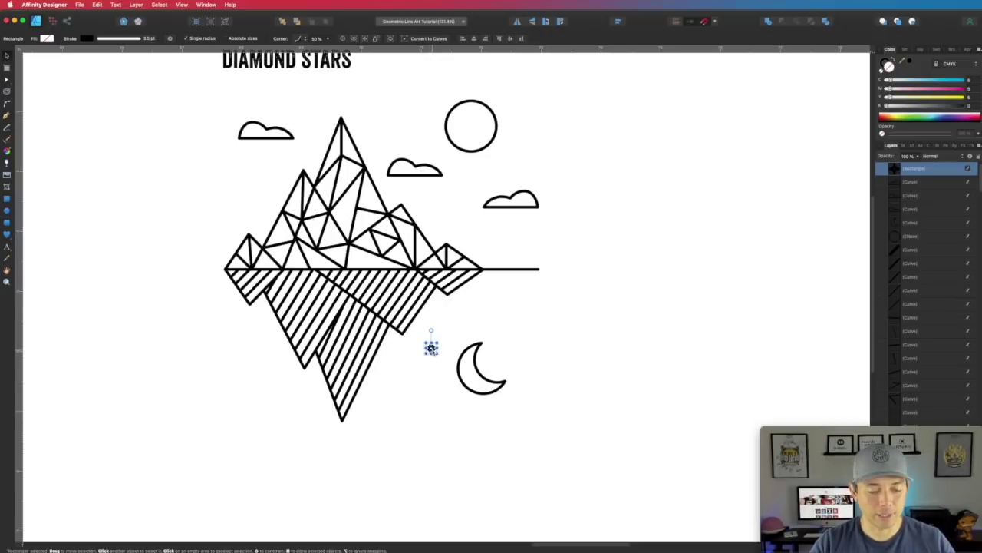
left_click_drag(426, 351, 489, 317)
left_click(597, 302)
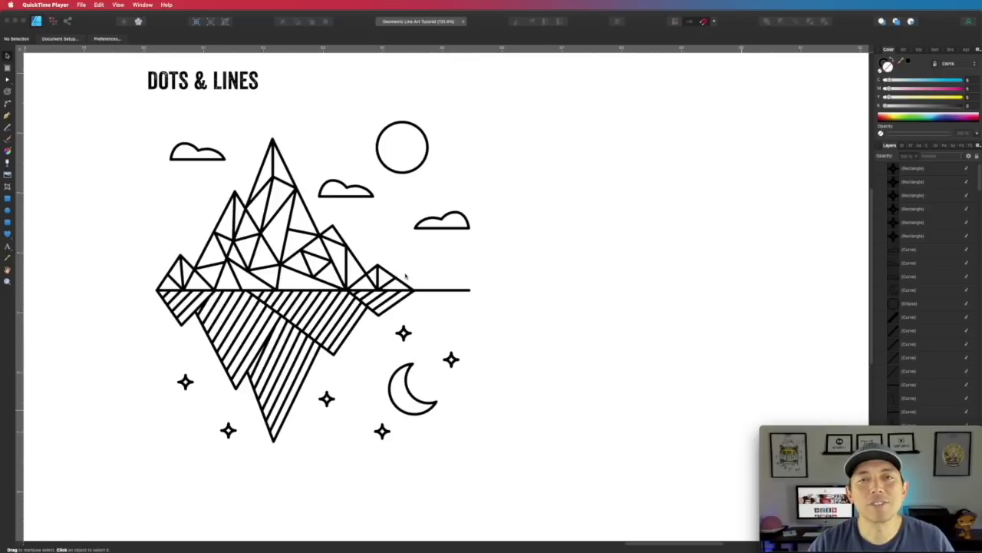
- Draw a tiny circle with the Ellipse tool left of the moon and swap its stroke and fill to make a solid black dot
left_click(7, 209)
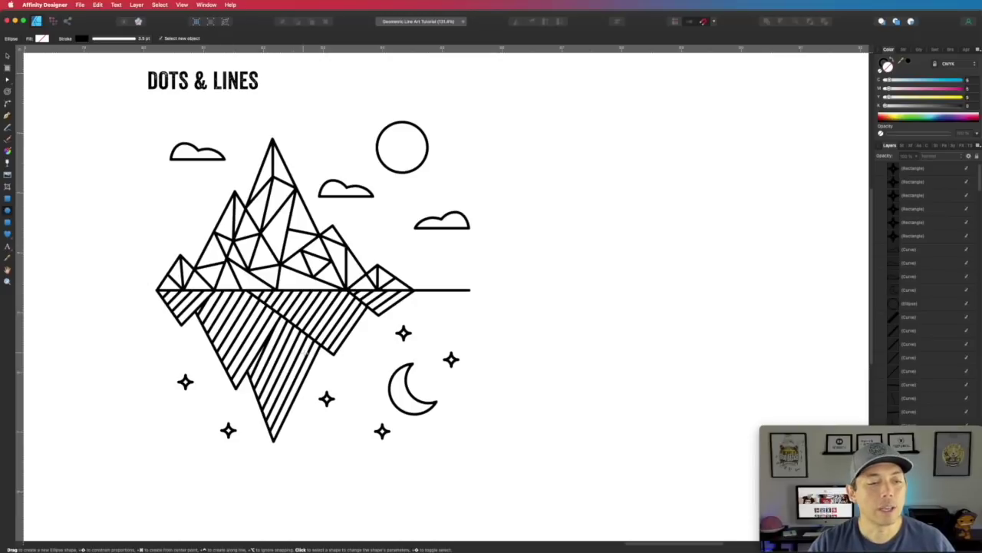
left_click_drag(353, 376, 354, 376)
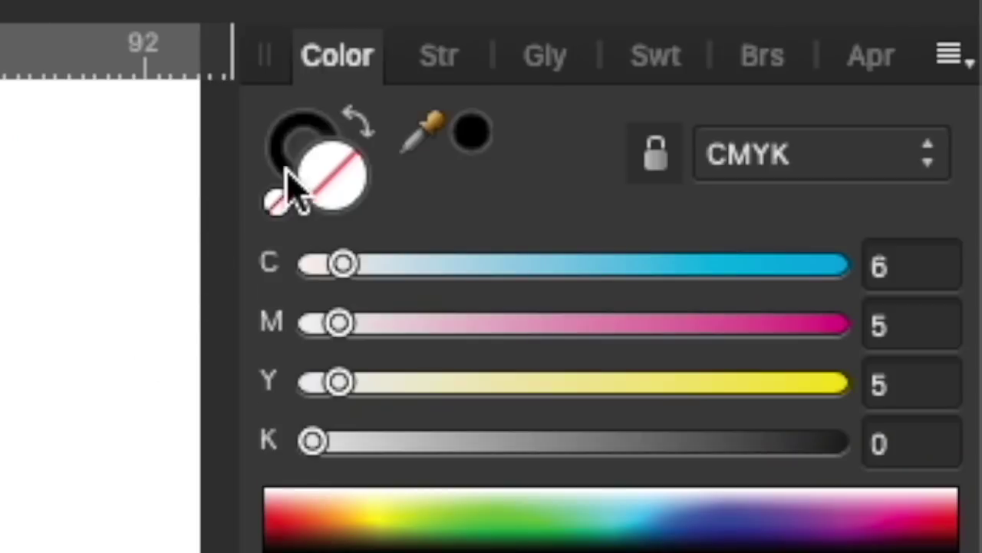
left_click(355, 122)
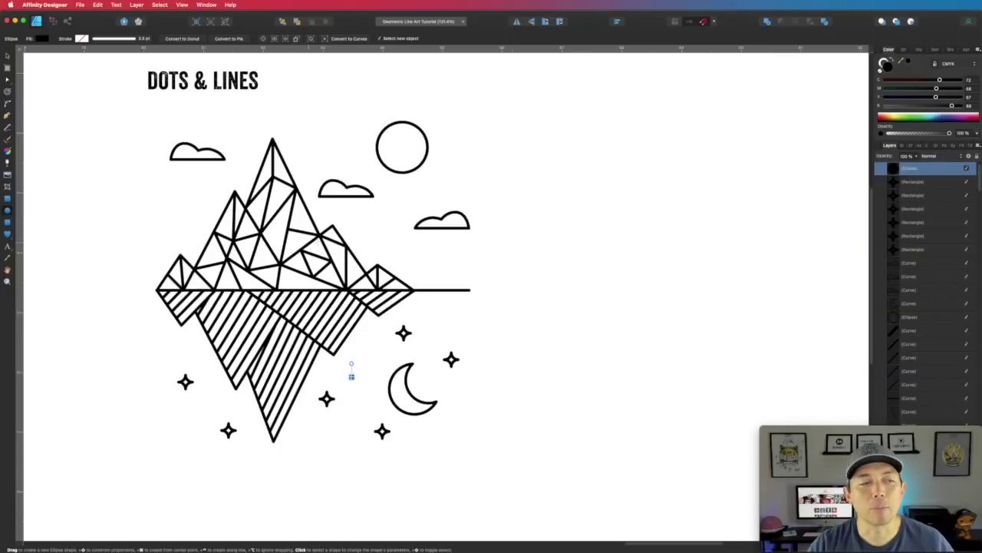
left_click(7, 57)
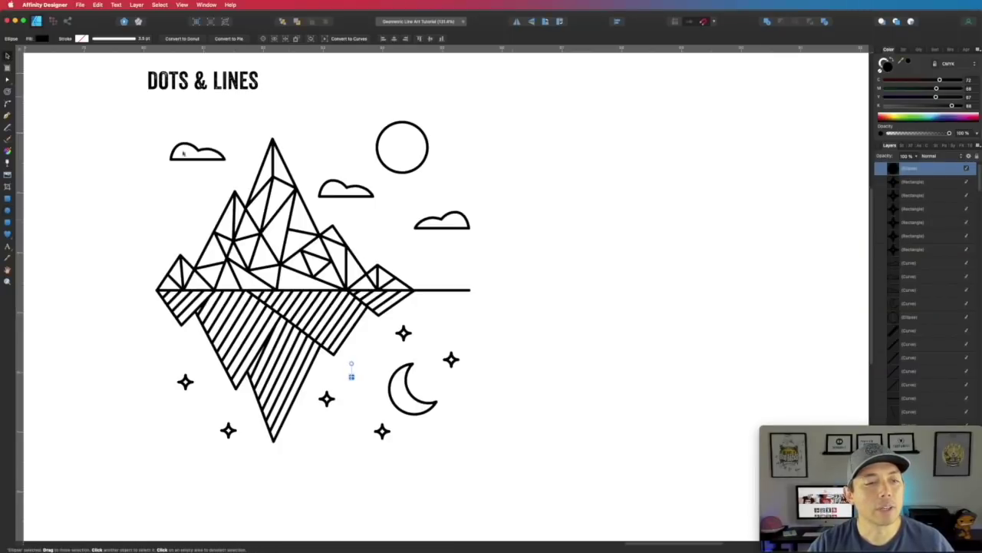
left_click(514, 297)
- Scatter copies of the black dot between the stars around the moon and the reflected peaks for six dots
left_click(350, 379)
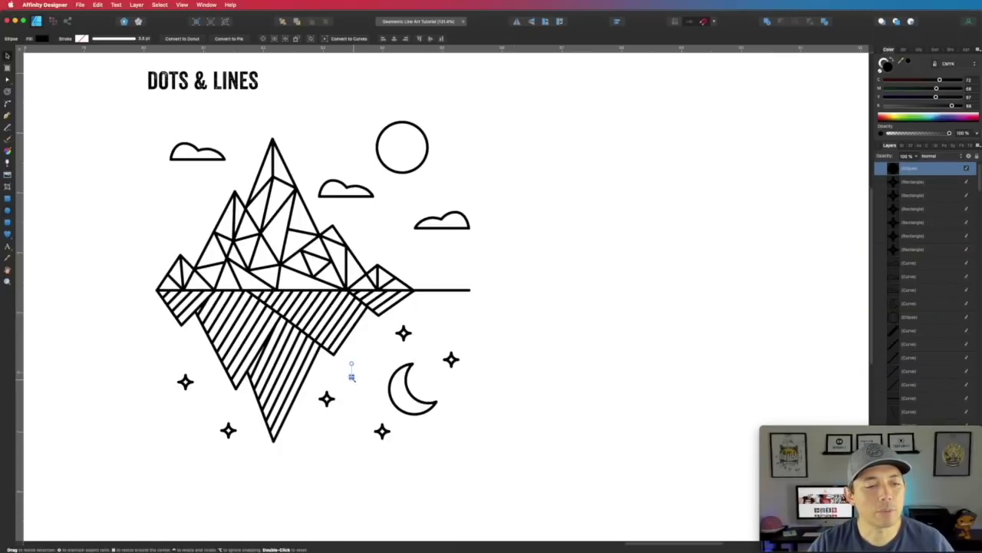
left_click_drag(353, 377, 345, 420)
left_click(377, 359)
left_click(352, 377)
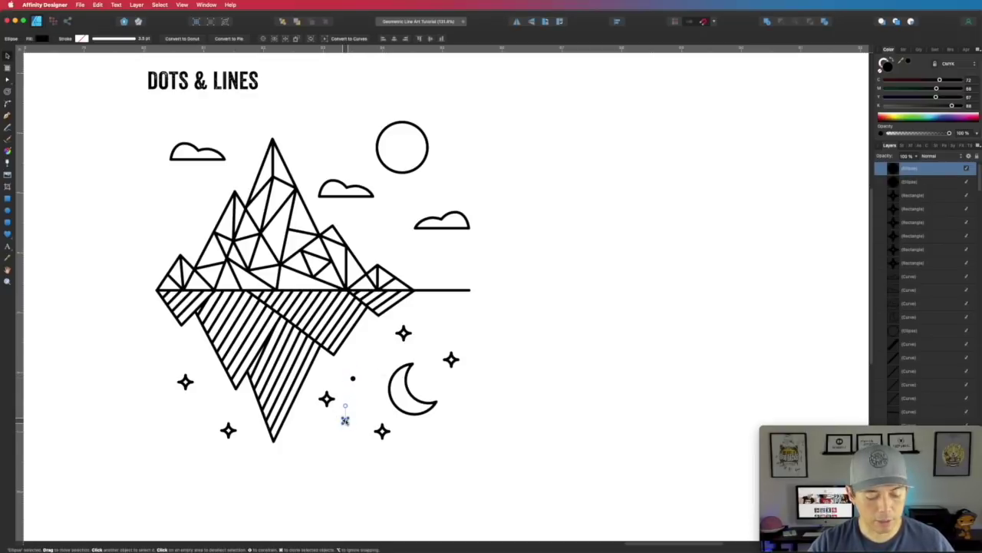
left_click_drag(345, 419, 206, 399)
left_click_drag(375, 351, 304, 436)
left_click(559, 373)
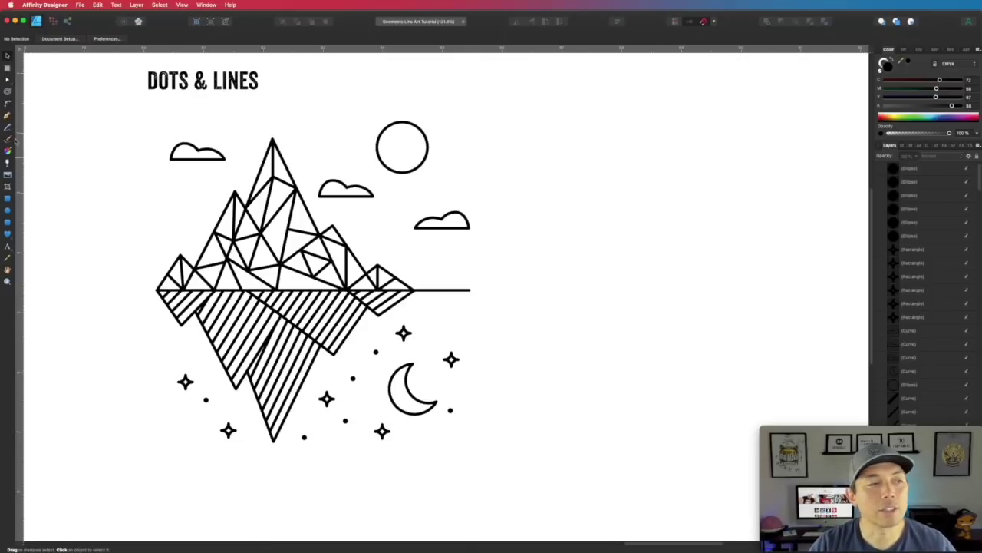
- Draw a short horizontal line with the Pen tool below the right end of the horizon and give it a black stroke without fill
left_click(8, 115)
left_click(405, 307)
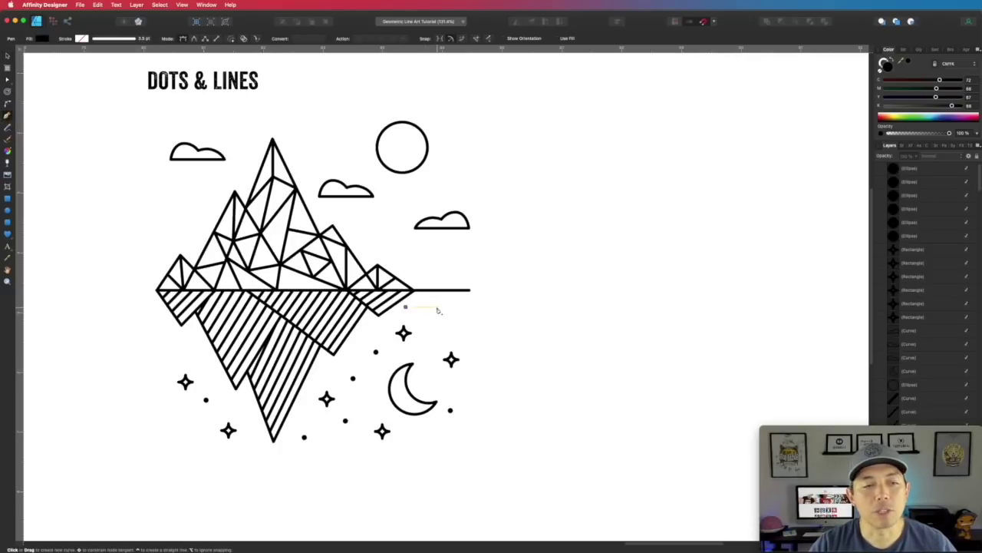
left_click(437, 308)
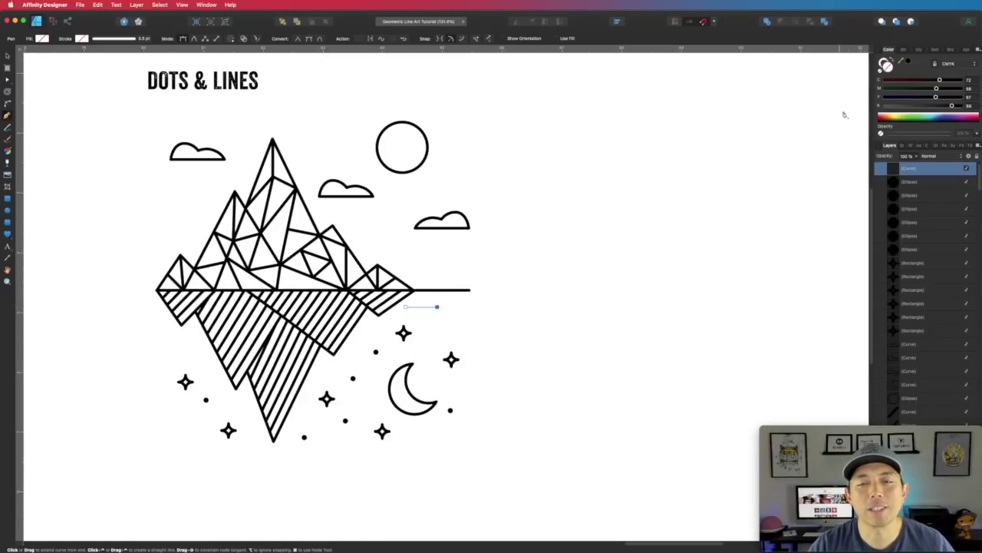
left_click(911, 62)
- Shift the short water line slightly left and add a shorter dash copy just to its right
left_click(8, 55)
left_click(494, 308)
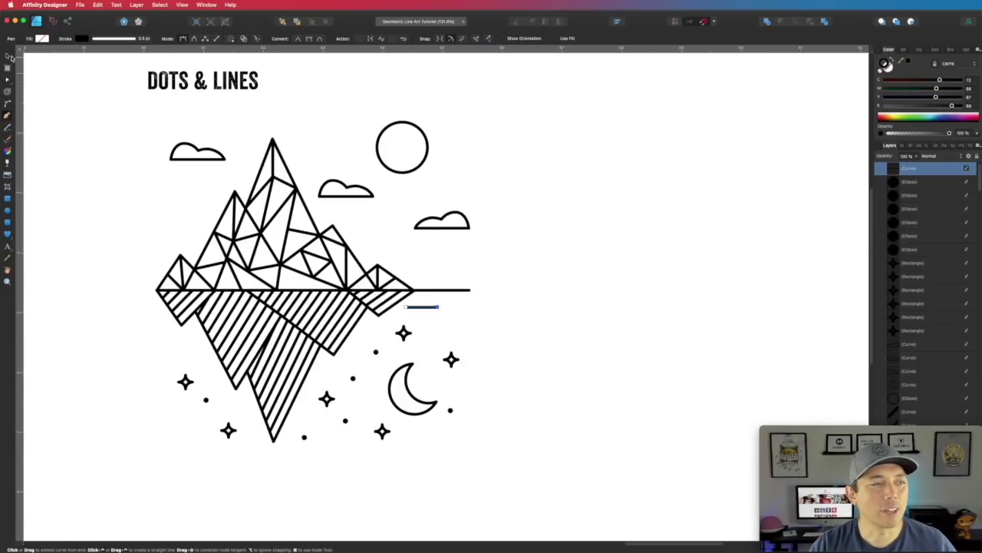
left_click_drag(597, 288, 669, 292)
left_click(614, 328)
left_click(570, 297)
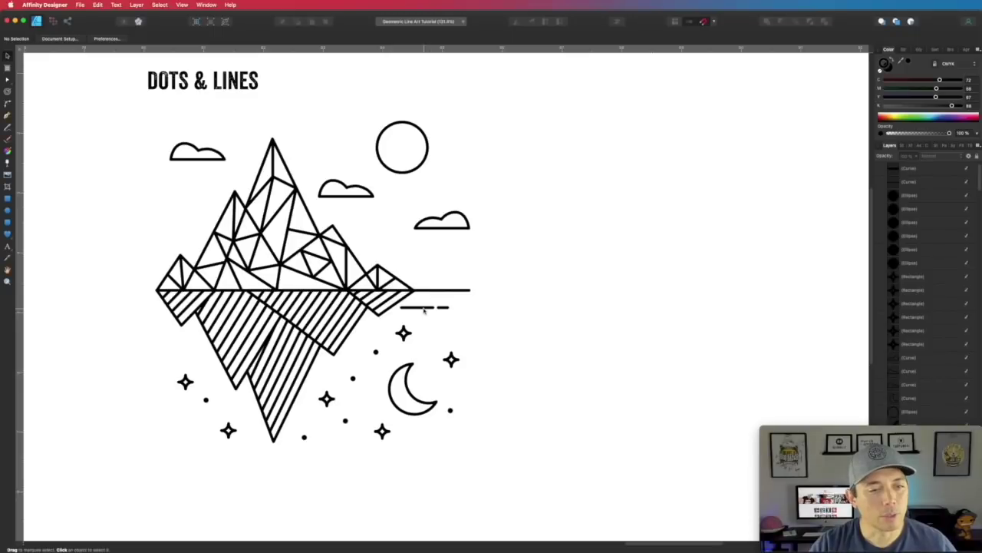
- Place copies of the water lines in lower rows on both sides of the reflection and move the star above the moon left
left_click_drag(423, 310, 449, 320)
left_click(407, 333)
left_click(379, 335)
left_click(471, 322)
- Shorten the middle-row water line right of the reflection and put a short dash at its left end
left_click(417, 322)
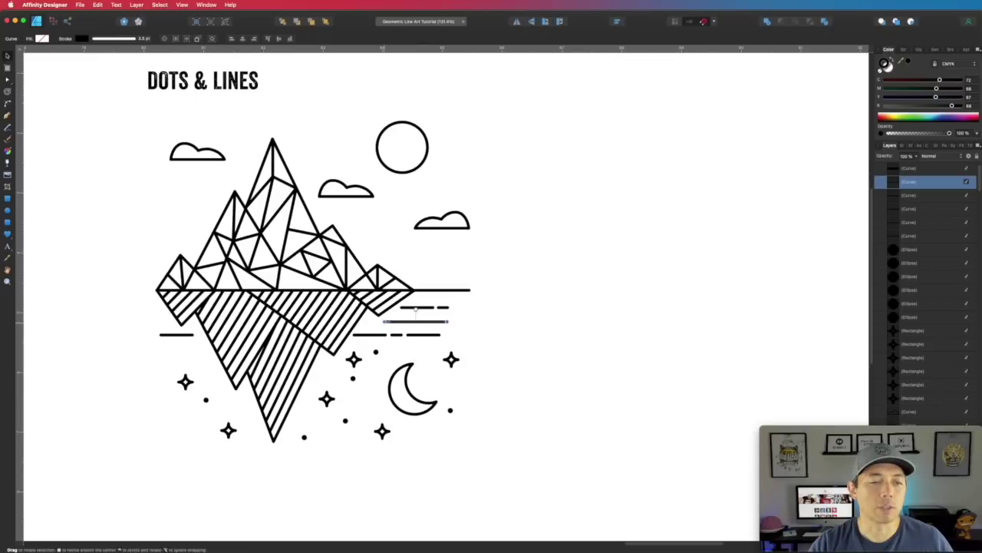
mouse_move(427, 325)
left_mouse_down()
mouse_move(389, 322)
mouse_move(413, 322)
left_mouse_up()
left_click(413, 325)
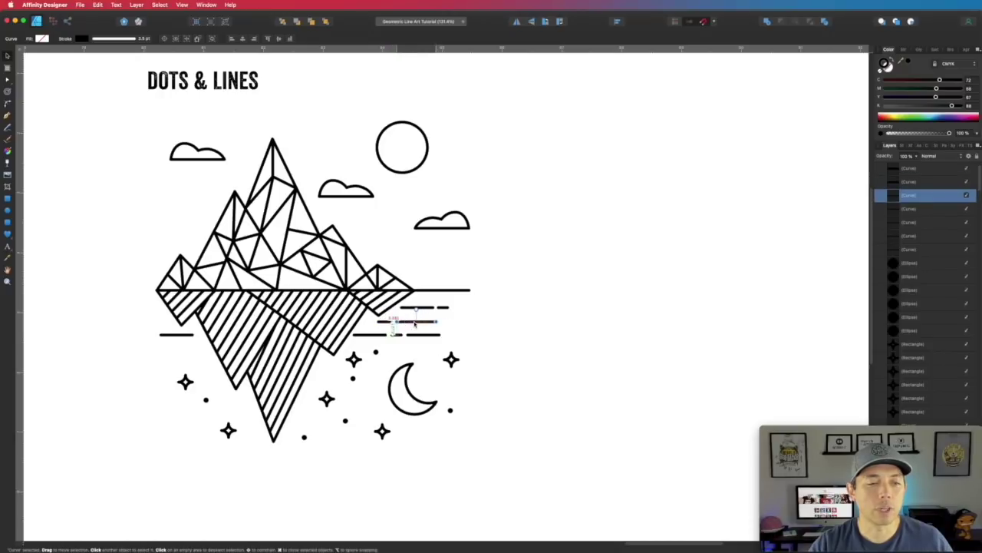
left_click(581, 333)
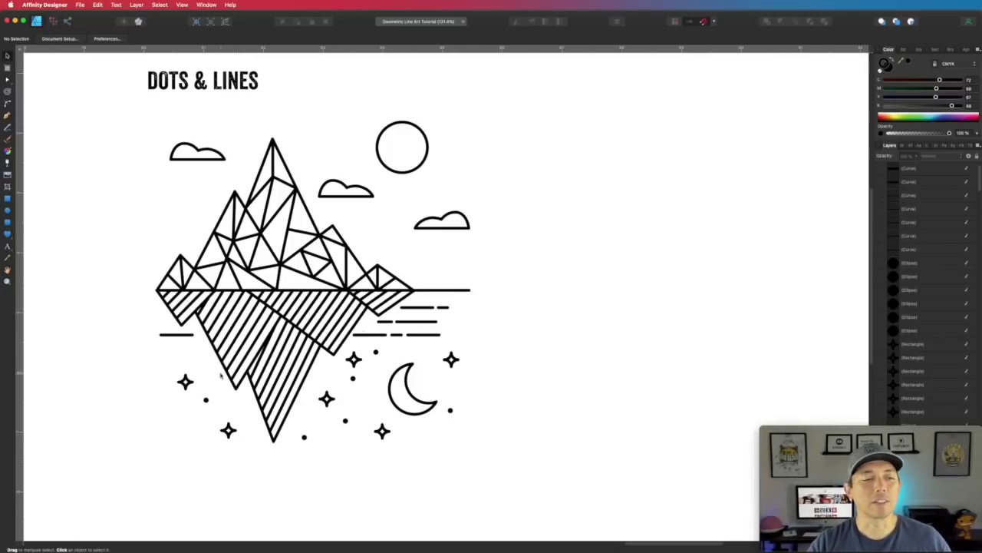
- Copy the short dash to just below the water line left of the reflection and deselect it
left_click(383, 321)
left_click_drag(209, 347, 193, 347)
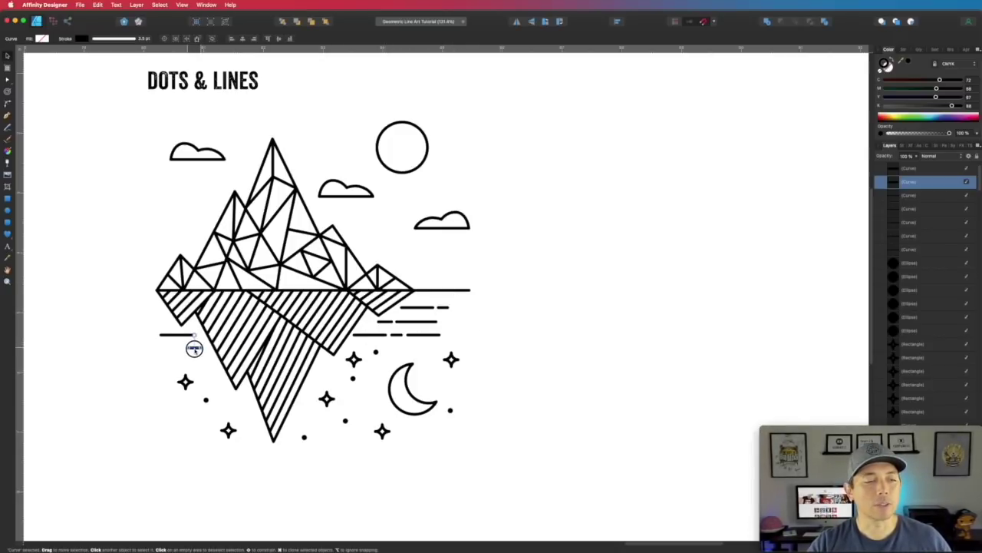
left_click(691, 336)
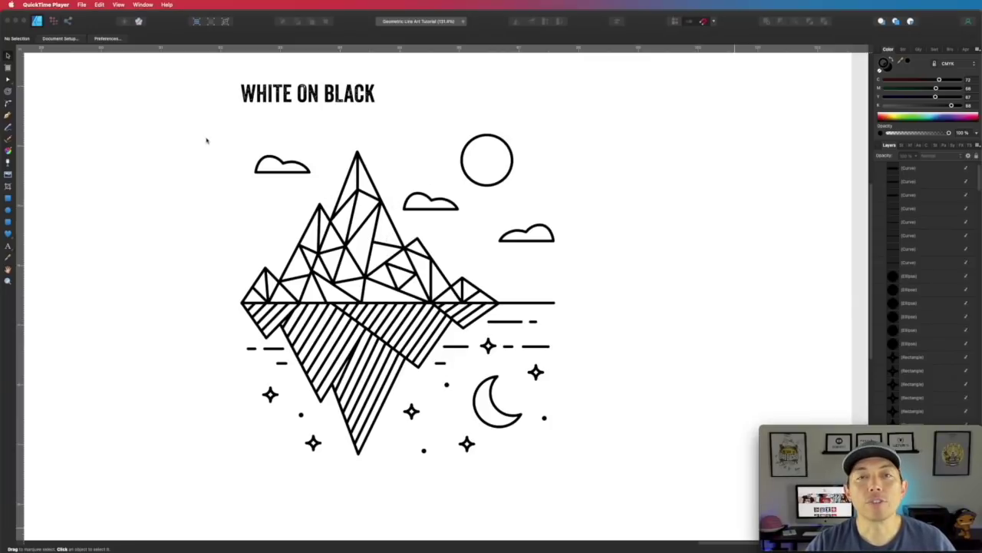
- Draw a large black rectangle covering the whole artwork below the WHITE ON BLACK title and remove its stroke
left_click(8, 198)
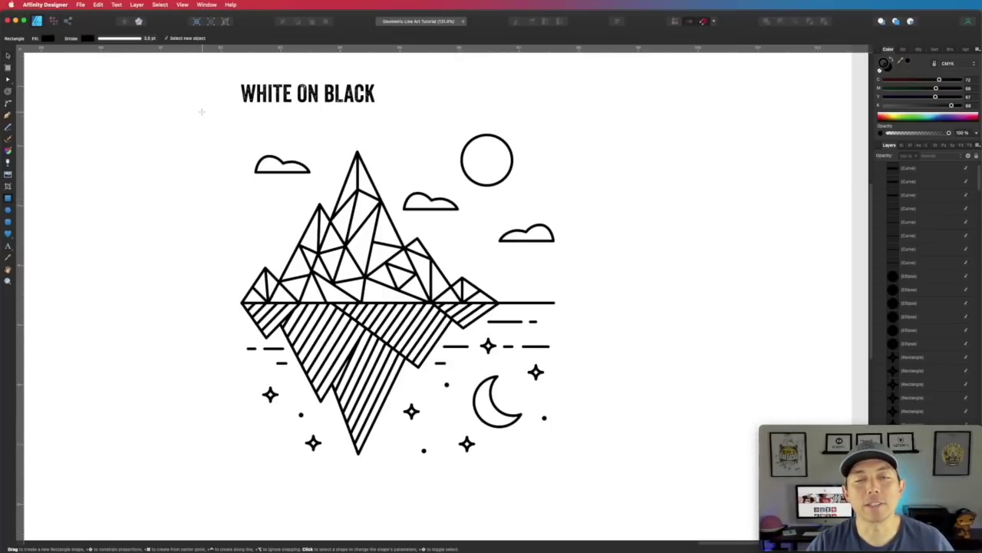
left_click_drag(195, 114, 606, 498)
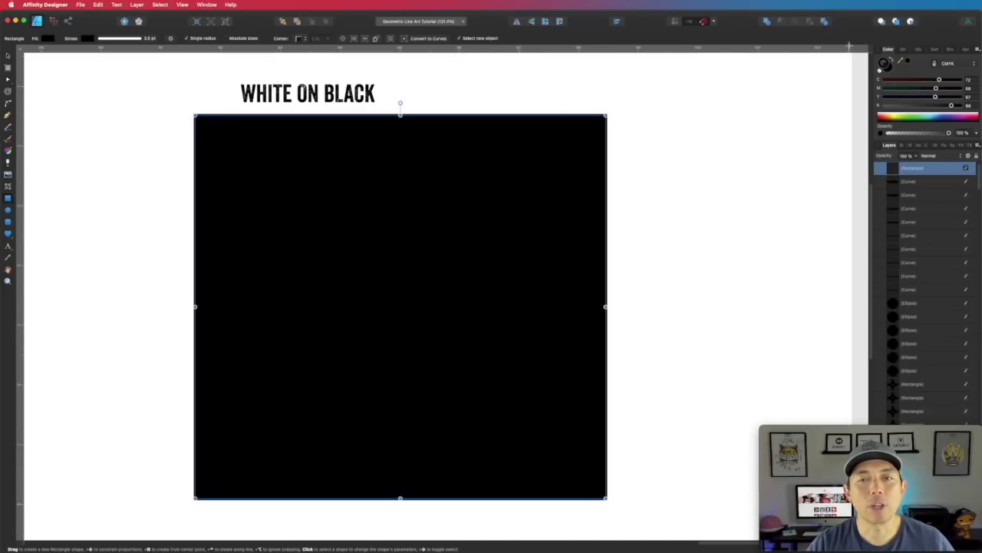
left_click(888, 66)
left_click(880, 72)
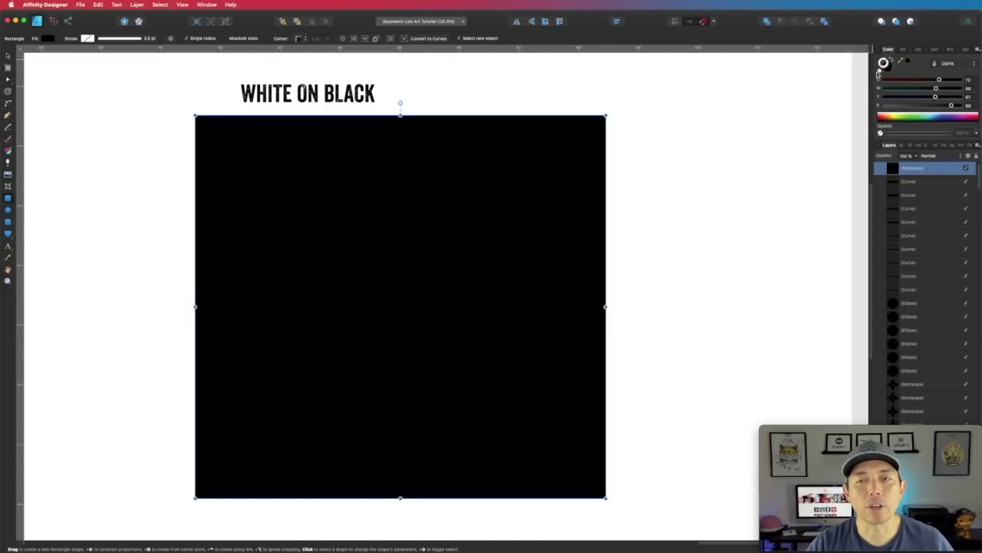
- Lighten the rectangle's fill to dark grey by lowering K to 4, and send the rectangle to the back
left_click(887, 66)
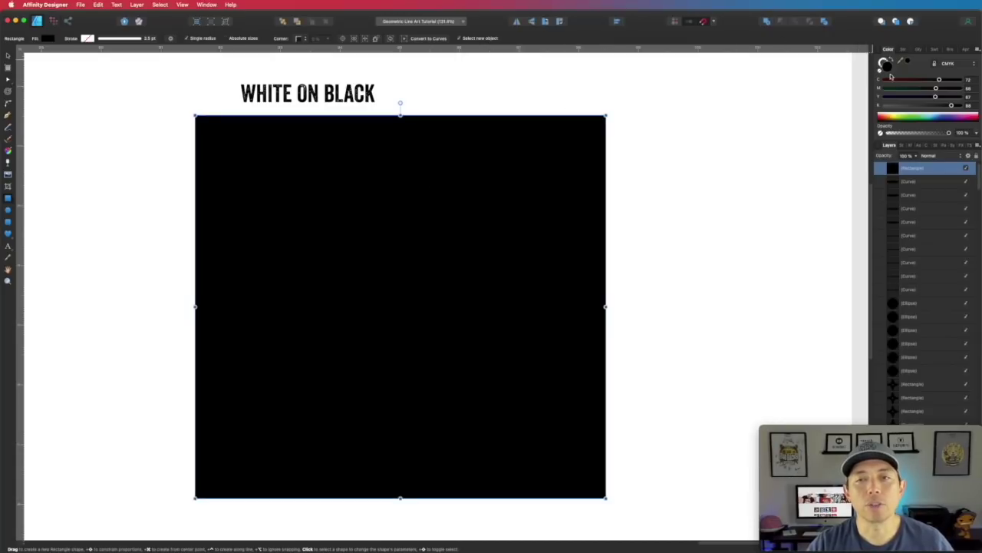
left_click_drag(952, 106, 888, 113)
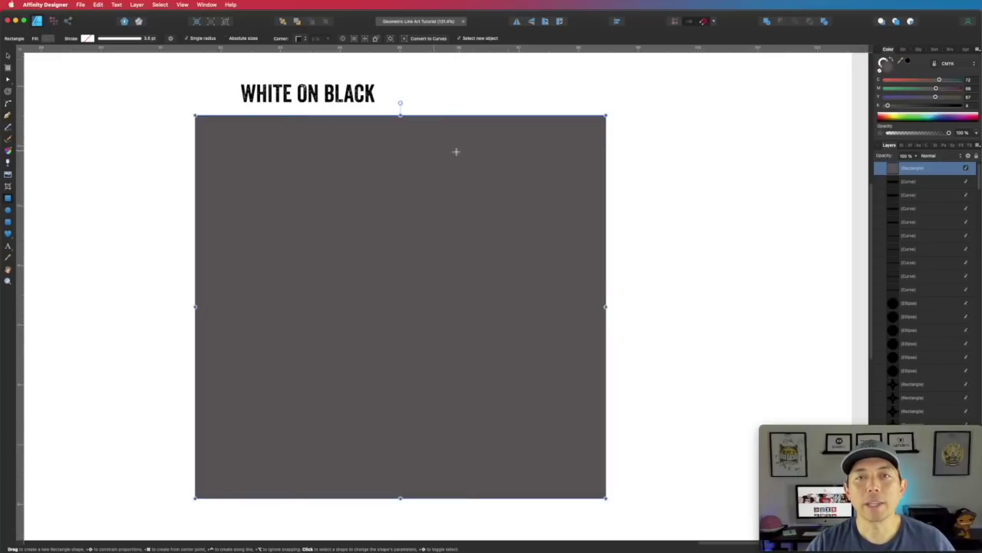
left_click(7, 56)
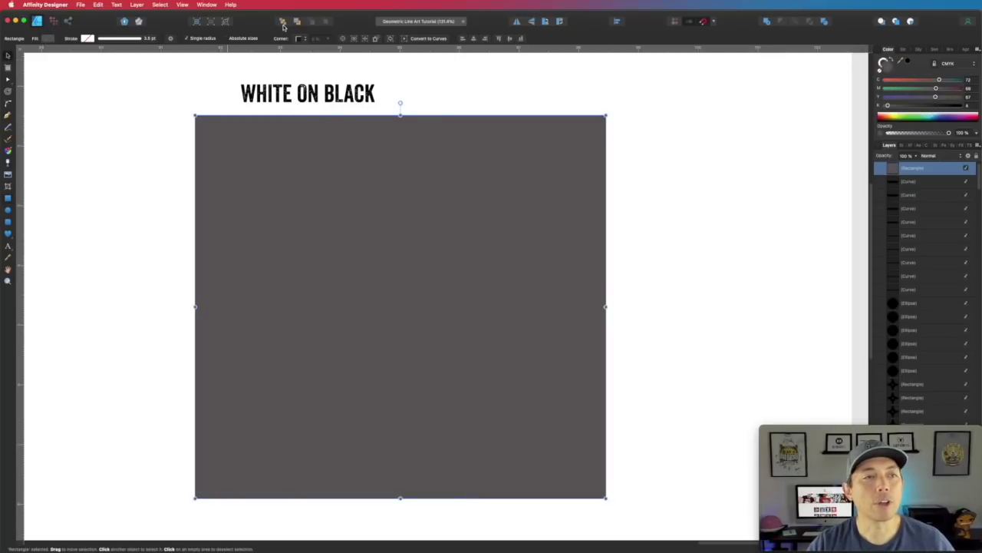
left_click(282, 25)
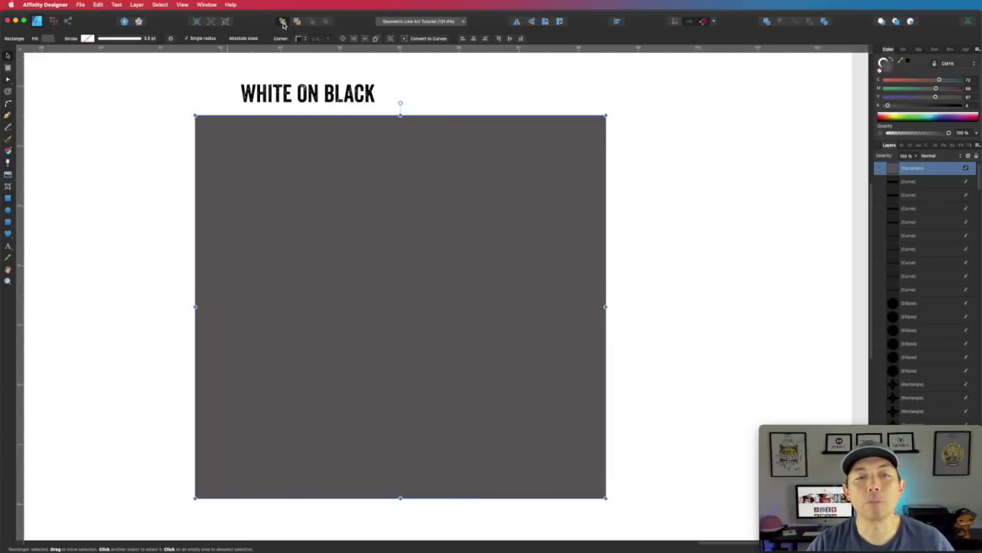
left_click(144, 132)
left_click_drag(144, 126, 587, 472)
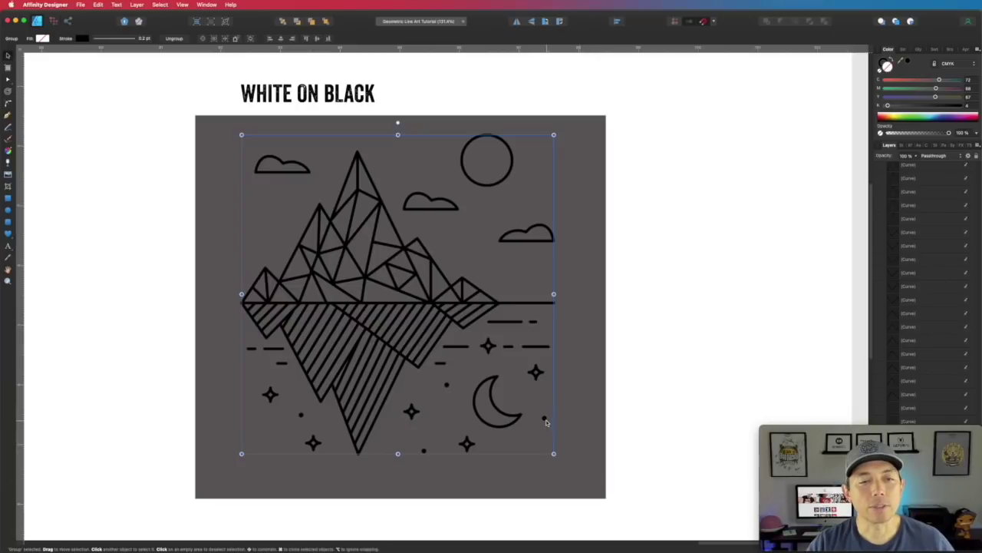
left_click(558, 413)
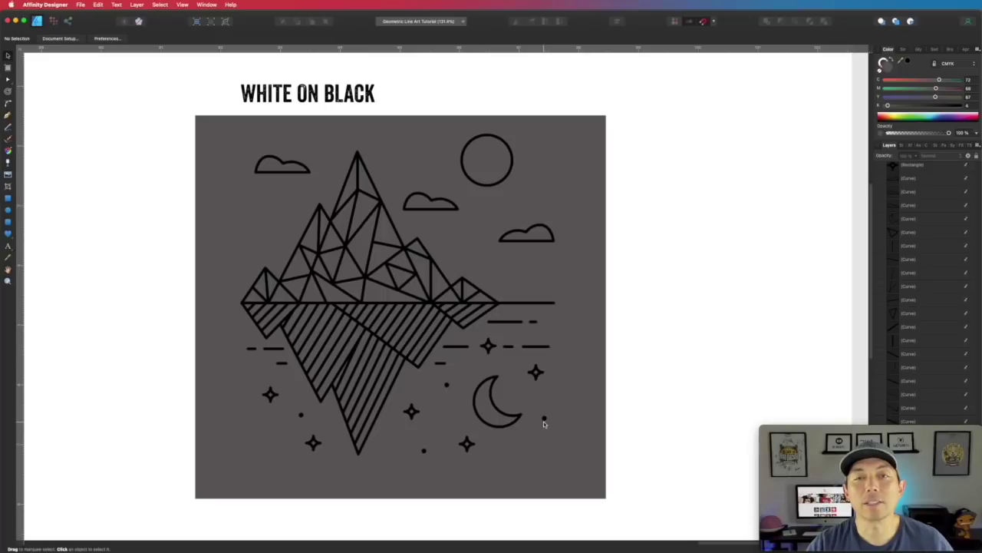
- Select the four small dots around the reflection and moon and group them
left_click_drag(545, 421, 449, 389)
left_click(425, 450, "shift")
left_click(301, 415, "shift")
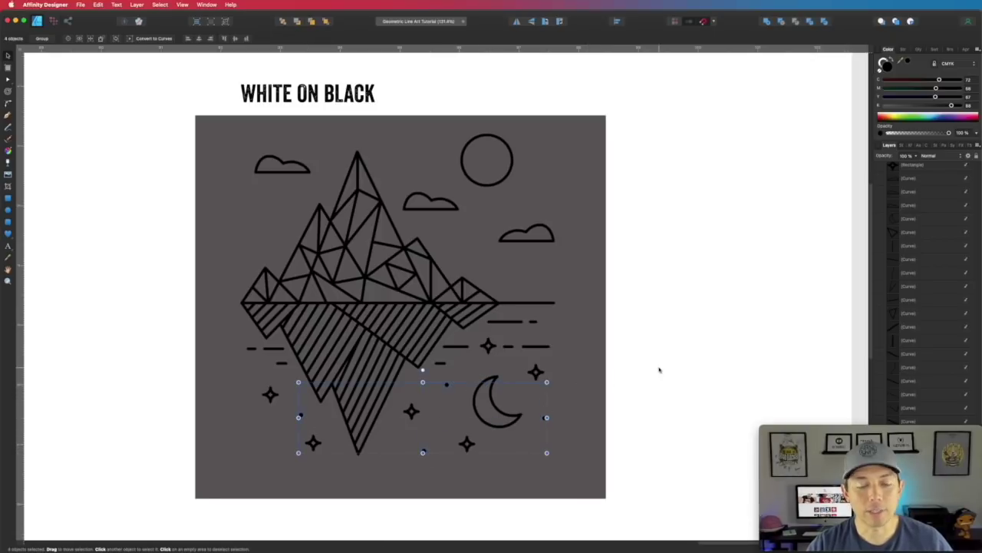
key("super+g")
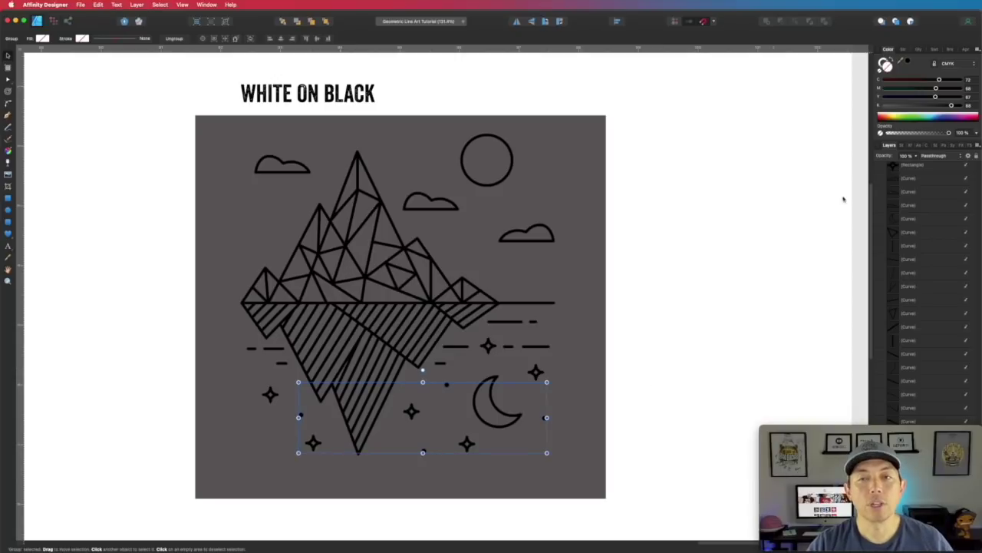
- Fill the dot group with white by setting C, M, Y and K to 0, and bring the group to the front
left_click(884, 79)
left_click(884, 88)
left_click(884, 96)
left_click(884, 105)
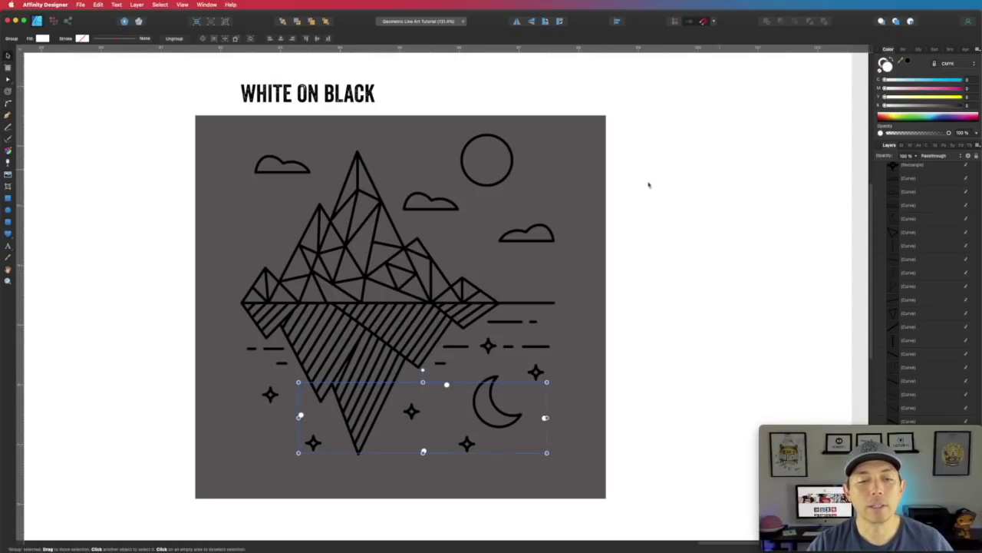
left_click(327, 22)
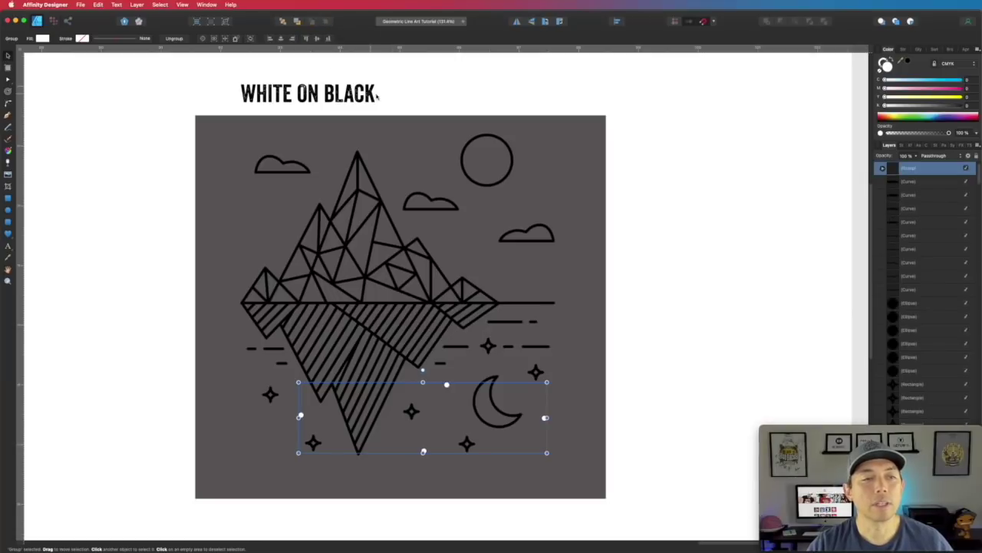
- Select all the line art on the rectangle, set its stroke to white with C, M, Y and K at 0, and deselect it
left_click(155, 119)
left_click_drag(143, 119, 591, 489)
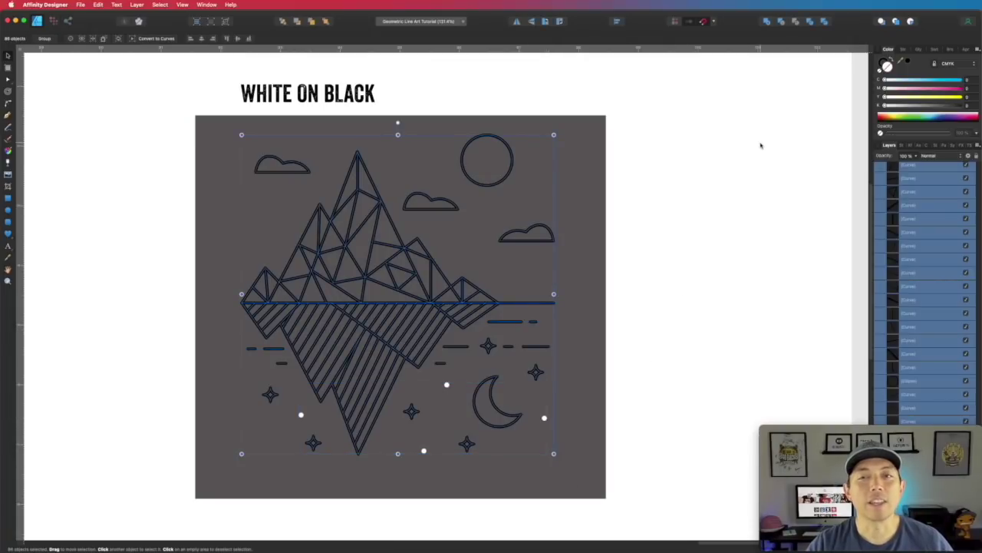
left_click(884, 62)
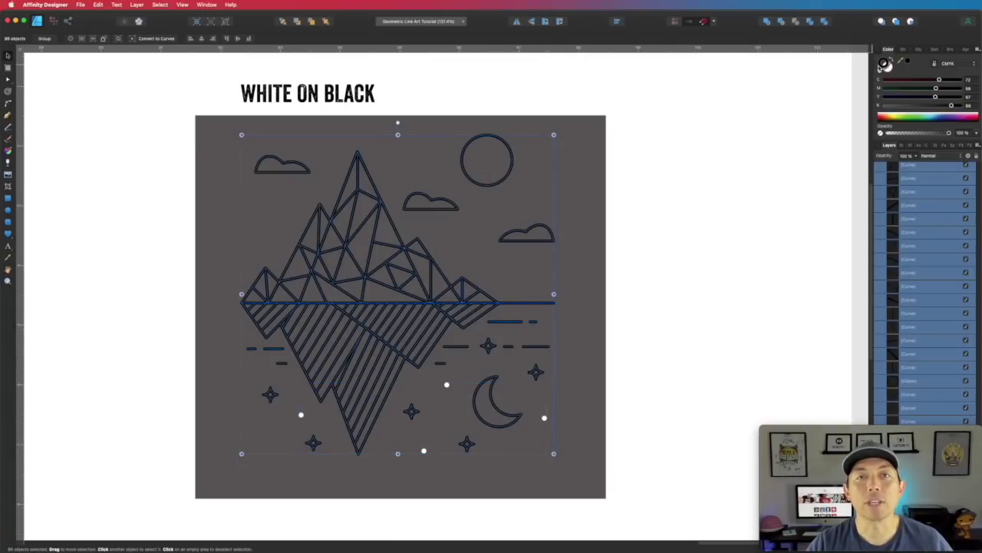
left_click(884, 79)
left_click(884, 87)
left_click(884, 96)
left_click(886, 106)
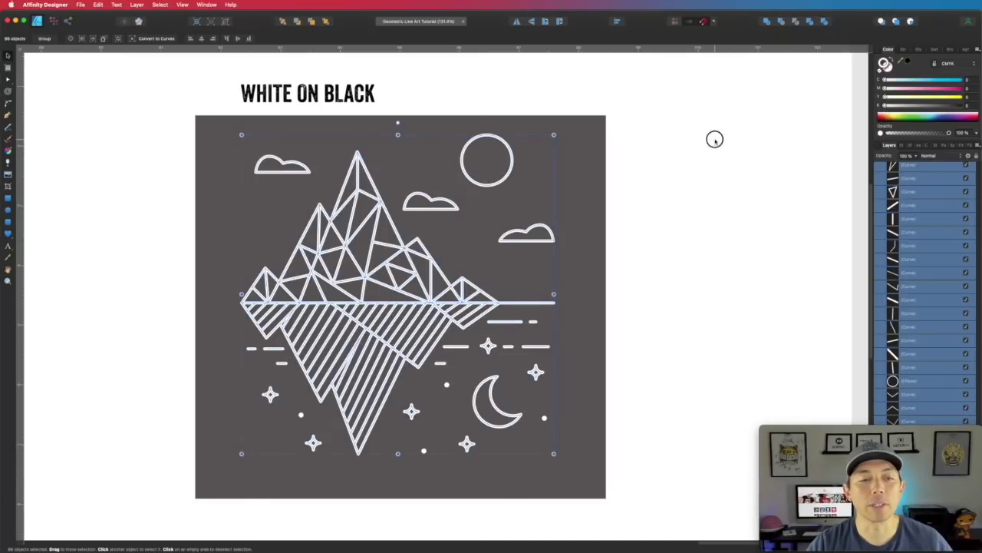
left_click(701, 159)
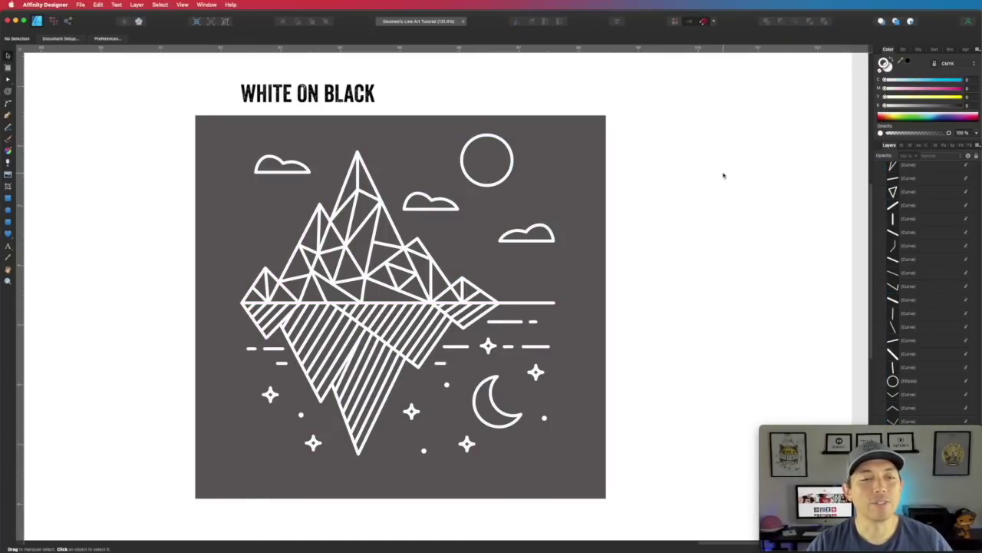
- Fill the background rectangle with the saved black swatch colour and deselect it
left_click(599, 140)
left_click(886, 65)
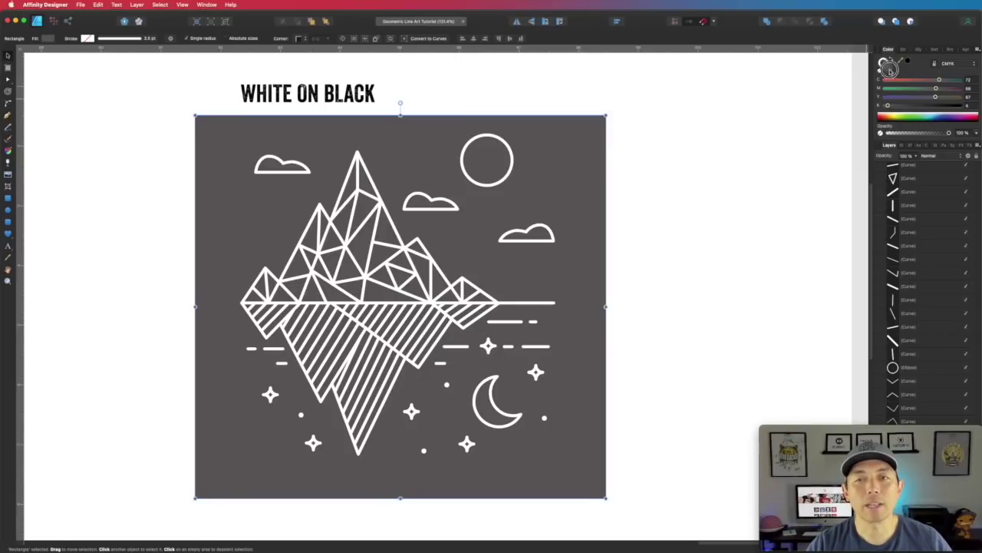
left_click(908, 60)
left_click(745, 159)
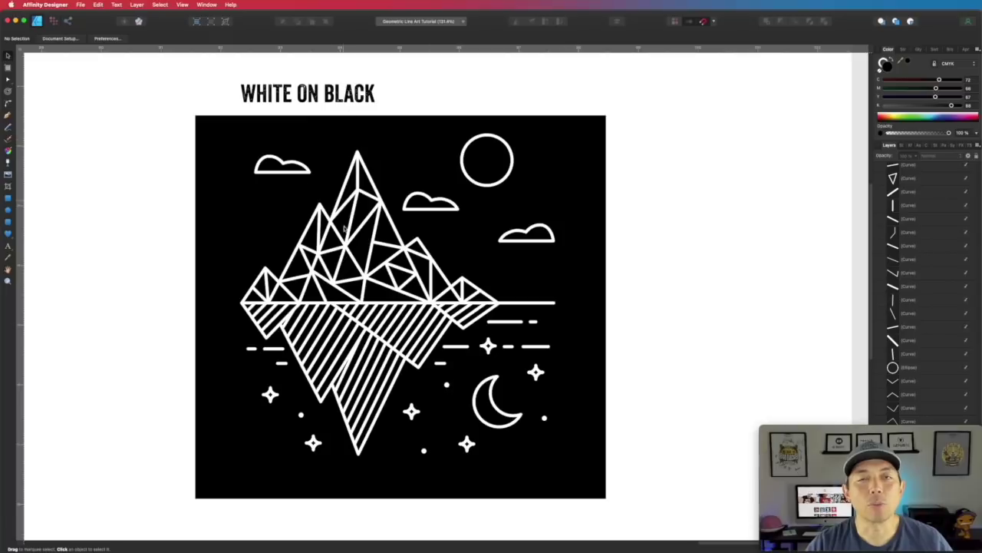
- Delete the black rectangle to inspect the outlines of the white line art, and undo the deletion
left_click(568, 174)
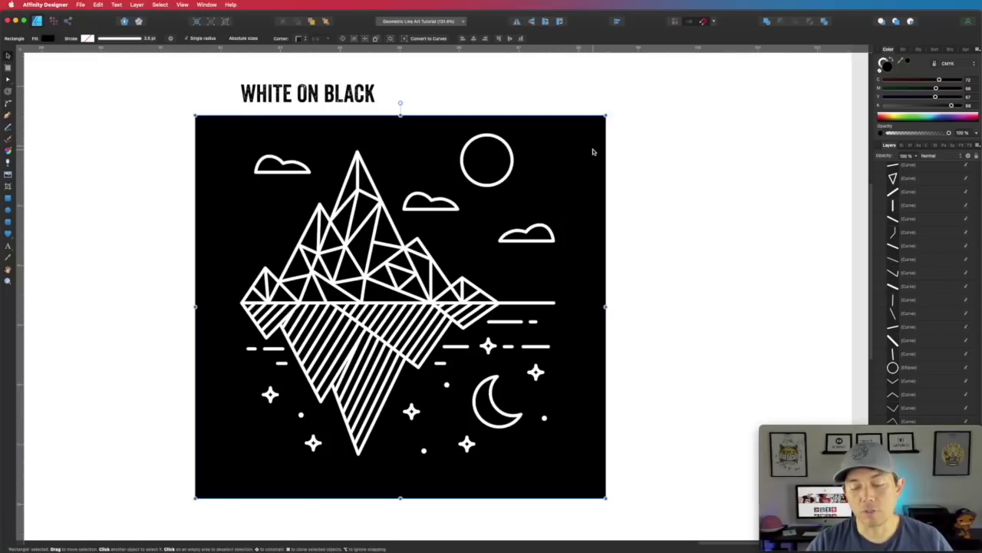
key("Delete")
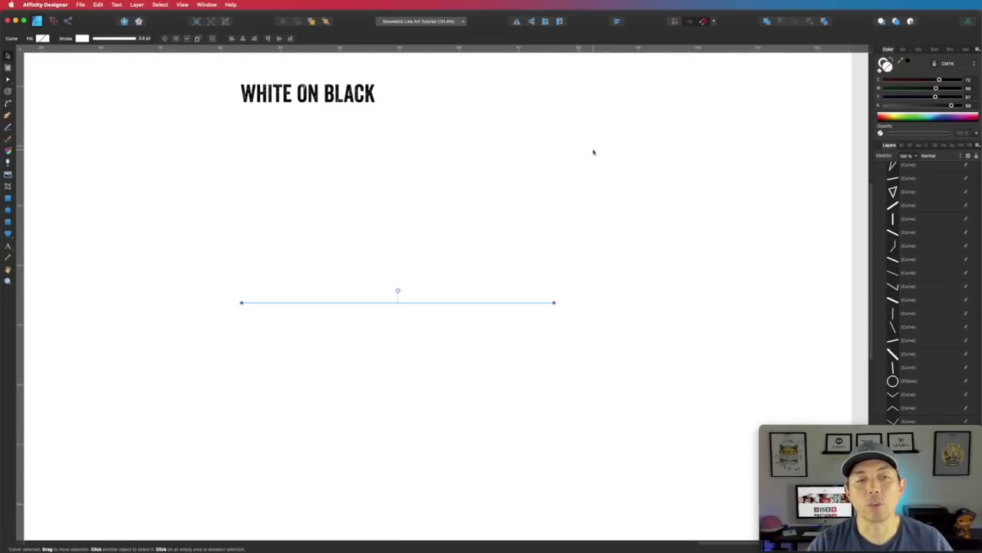
left_click_drag(128, 93, 646, 501)
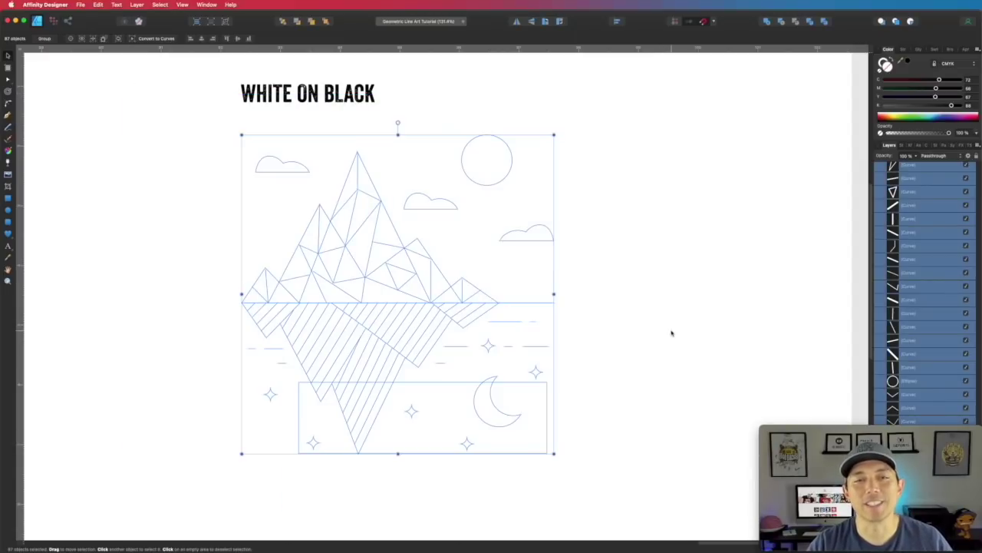
key("super+z")
key("super+z")
key("super+z")
key("super+z")
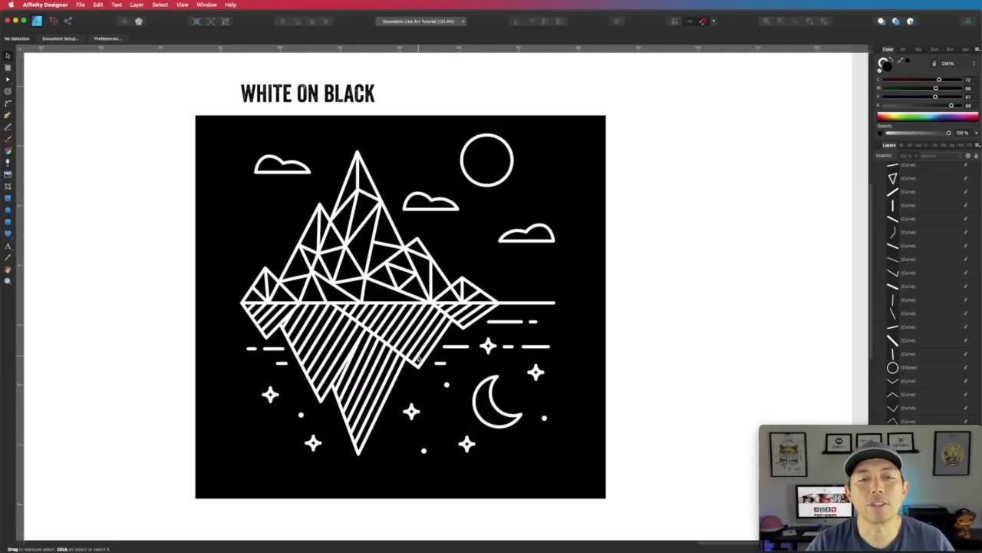
left_click(489, 346)
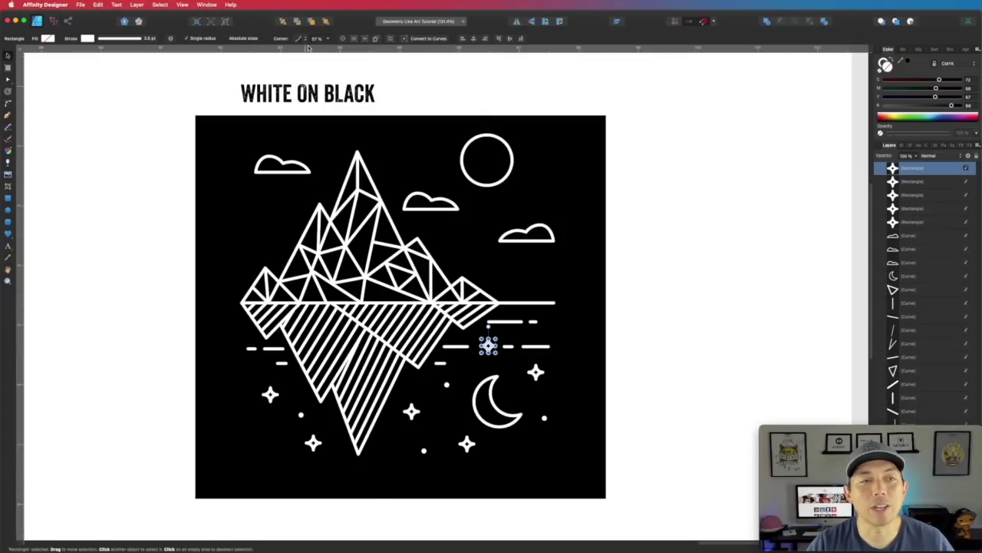
left_click(708, 273)
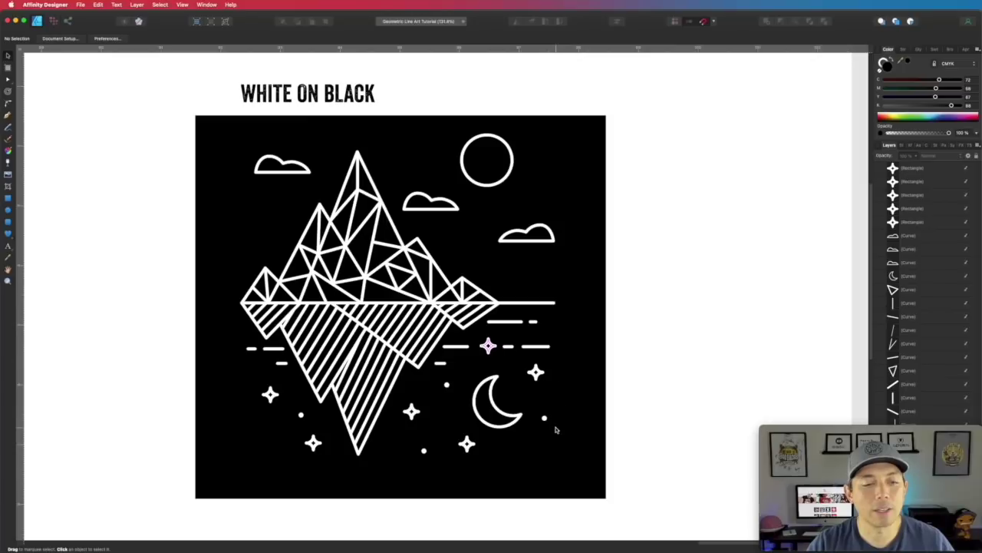